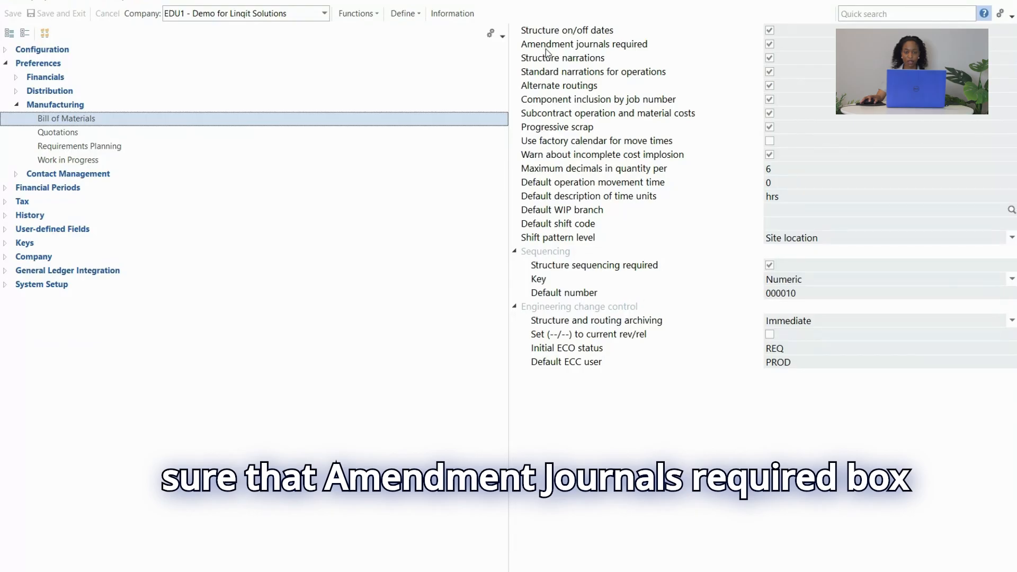
# Step: Make sure amendment journals are required in the Bill of Materials preferences, and save the setup options
pyautogui.click(769, 45)
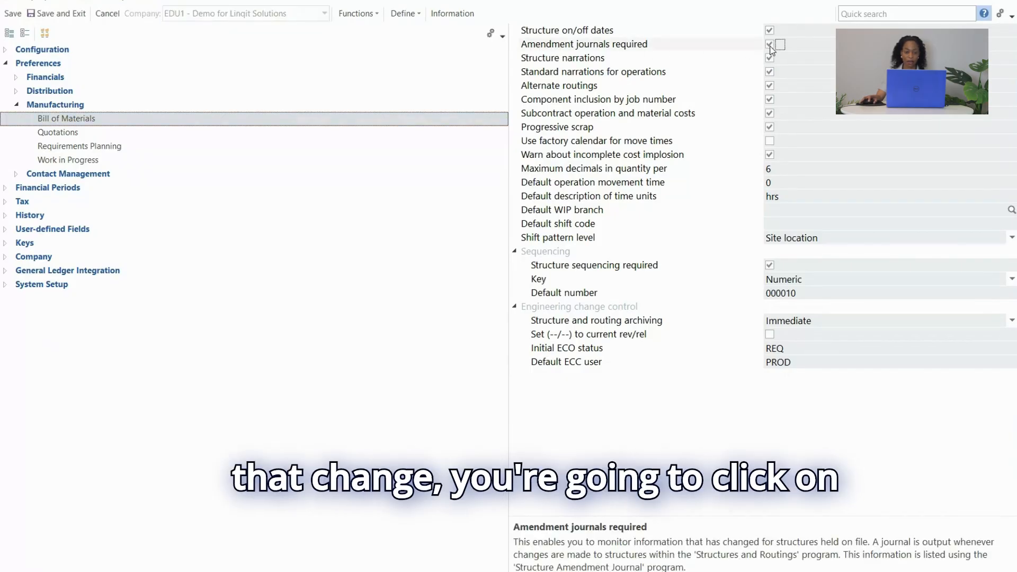
pyautogui.click(53, 24)
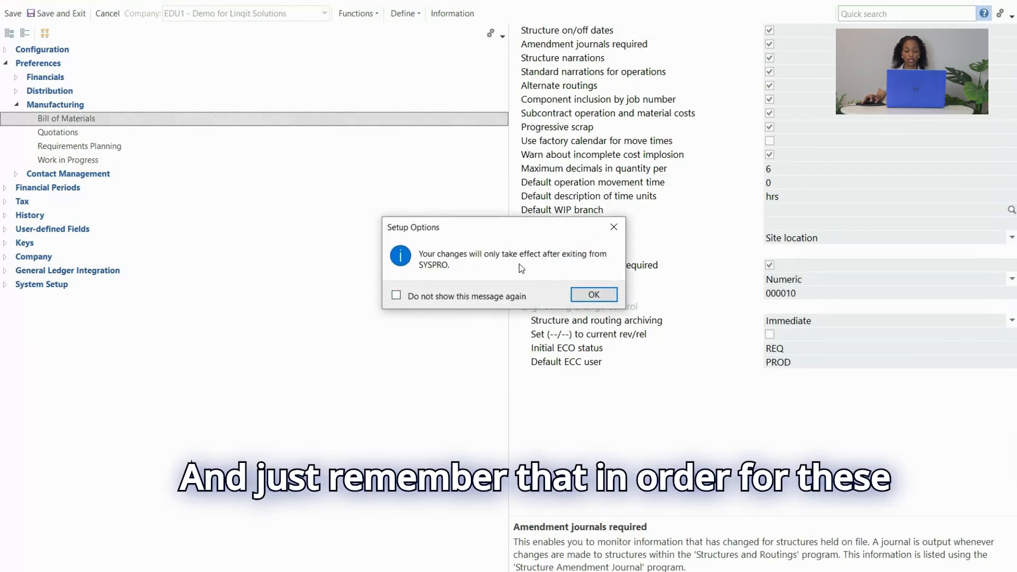
pyautogui.click(590, 295)
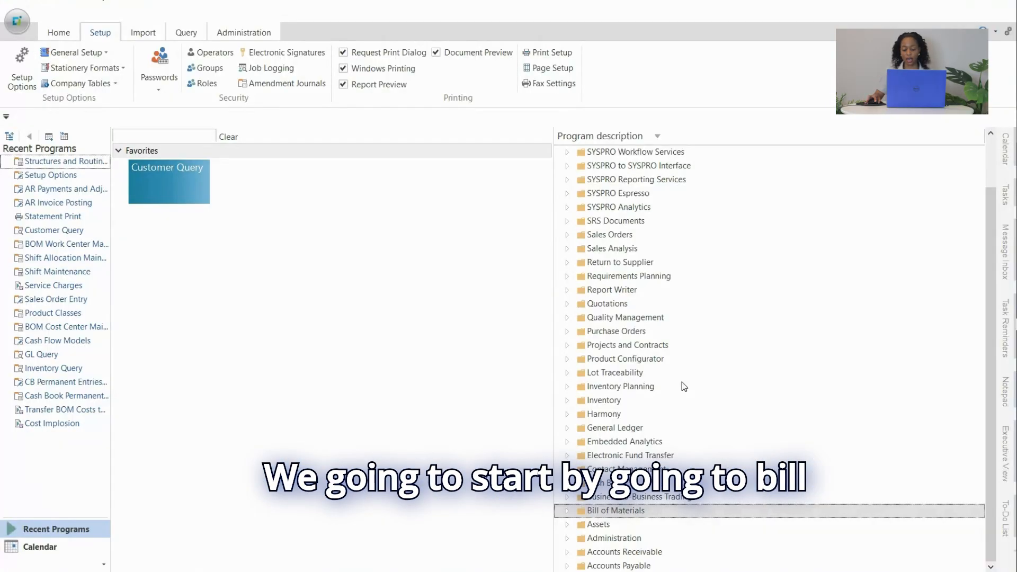
# Step: Open the Structures and Routings program from the Bill of Materials setup programs and maximize its window
pyautogui.click(567, 510)
pyautogui.scroll(-4, 572, 476)
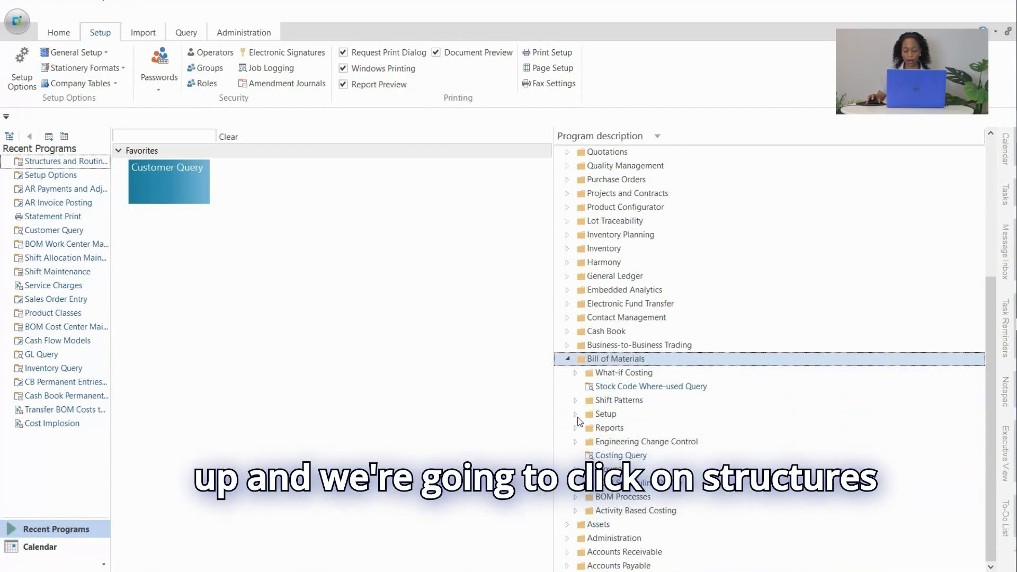
pyautogui.click(577, 415)
pyautogui.scroll(-3, 582, 419)
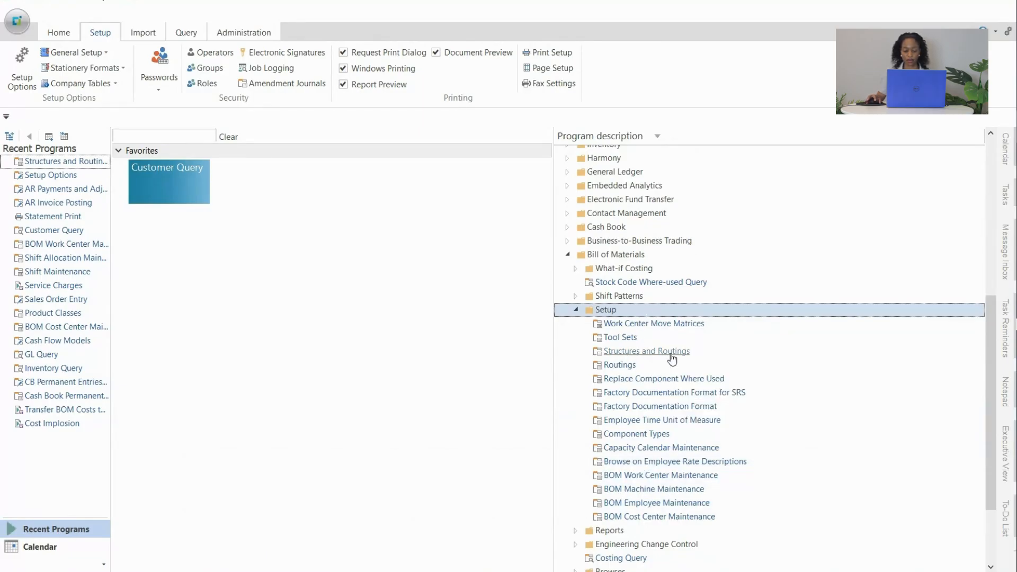
pyautogui.click(672, 357)
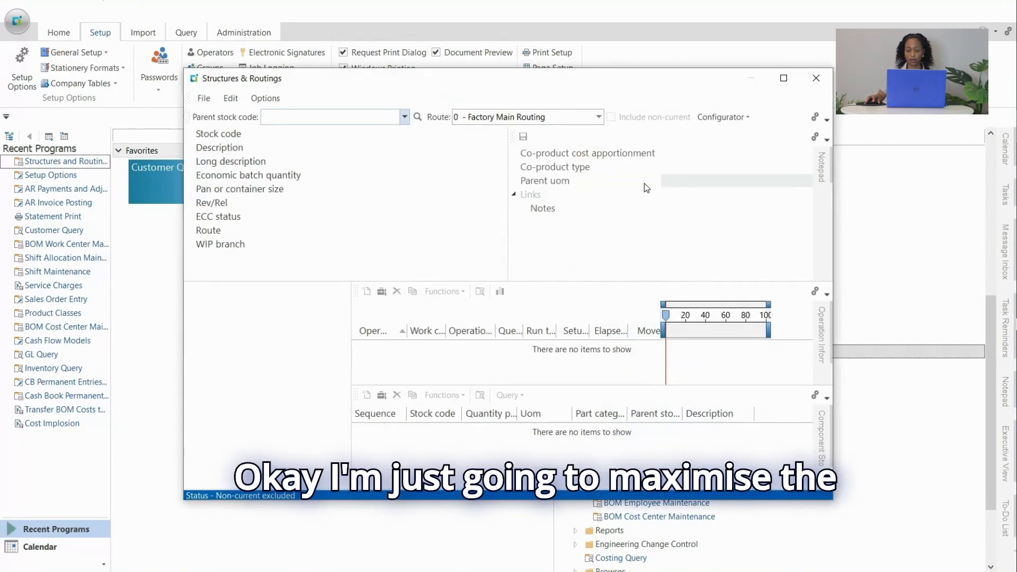
pyautogui.click(783, 78)
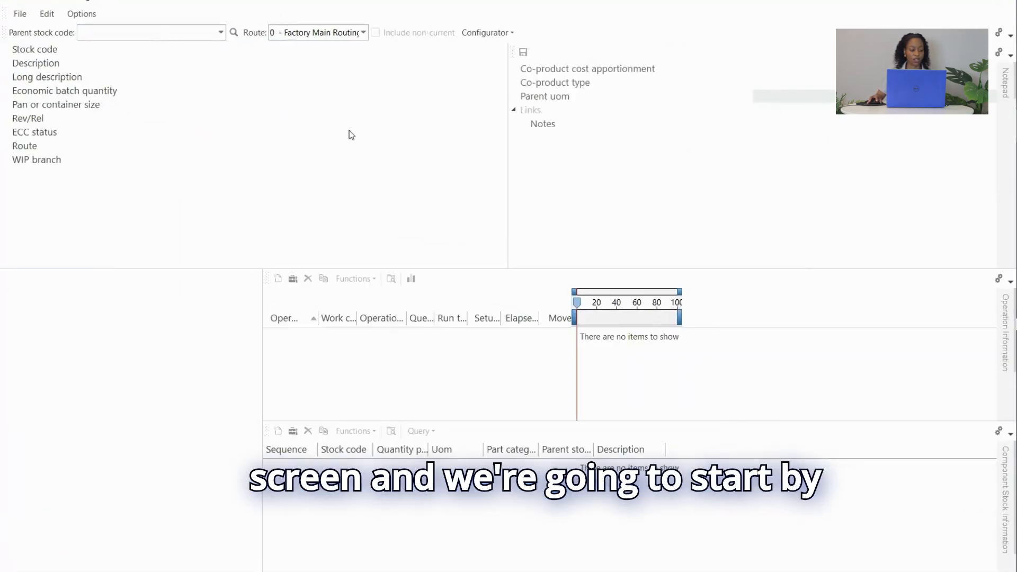
# Step: Load parent stock code TB100 in Structures and Routings
pyautogui.click(172, 33)
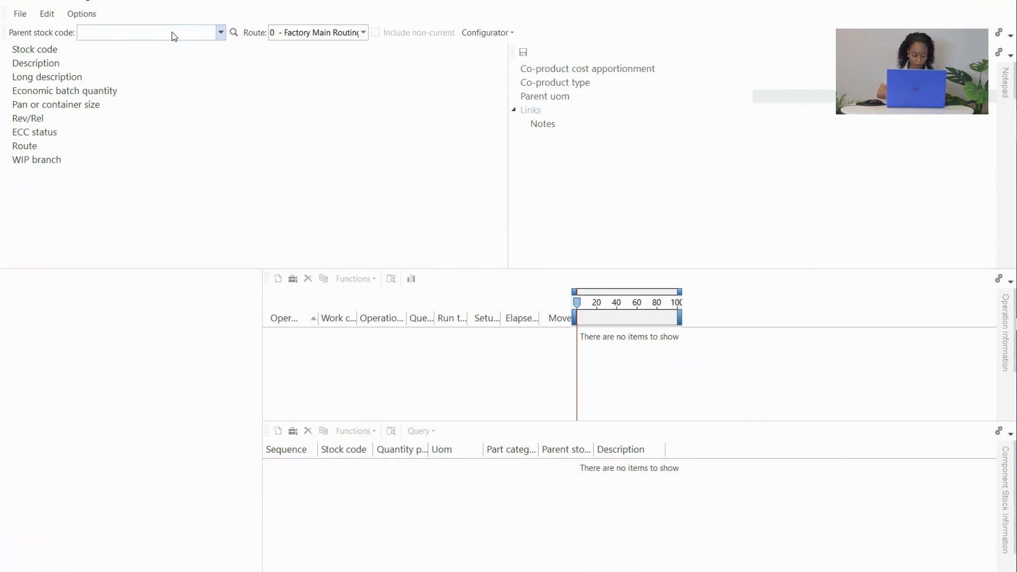
pyautogui.write('TB')
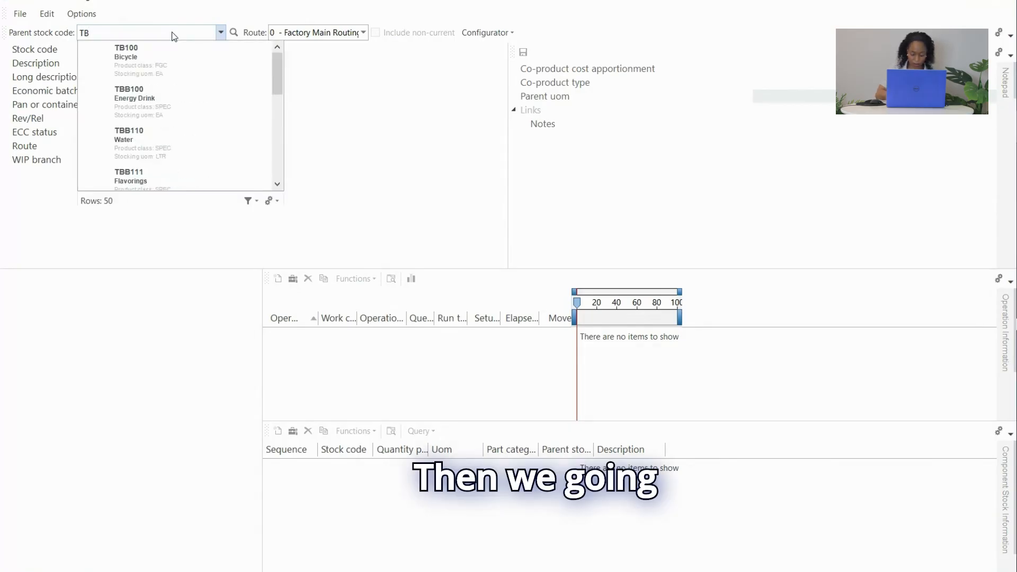
pyautogui.write('100')
pyautogui.press('Tab')
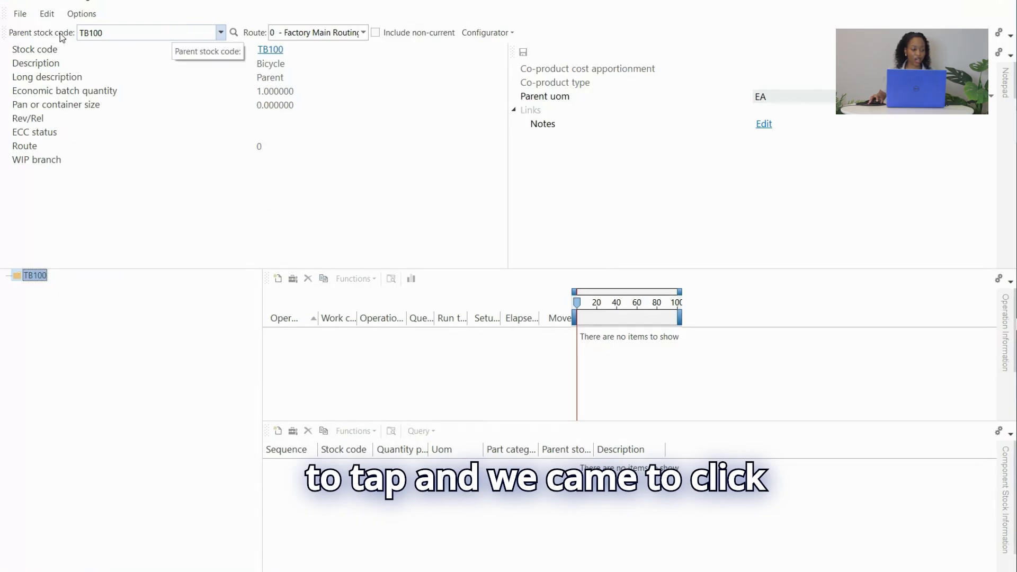
# Step: Add a first operation to TB100 and assign it to work center MBFA
pyautogui.click(47, 14)
pyautogui.click(47, 14)
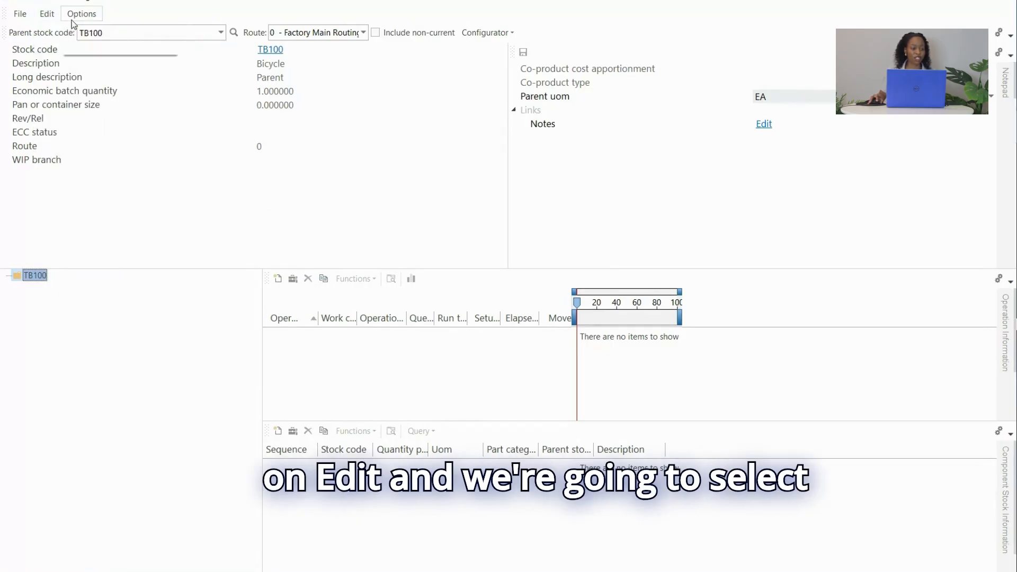
pyautogui.click(49, 15)
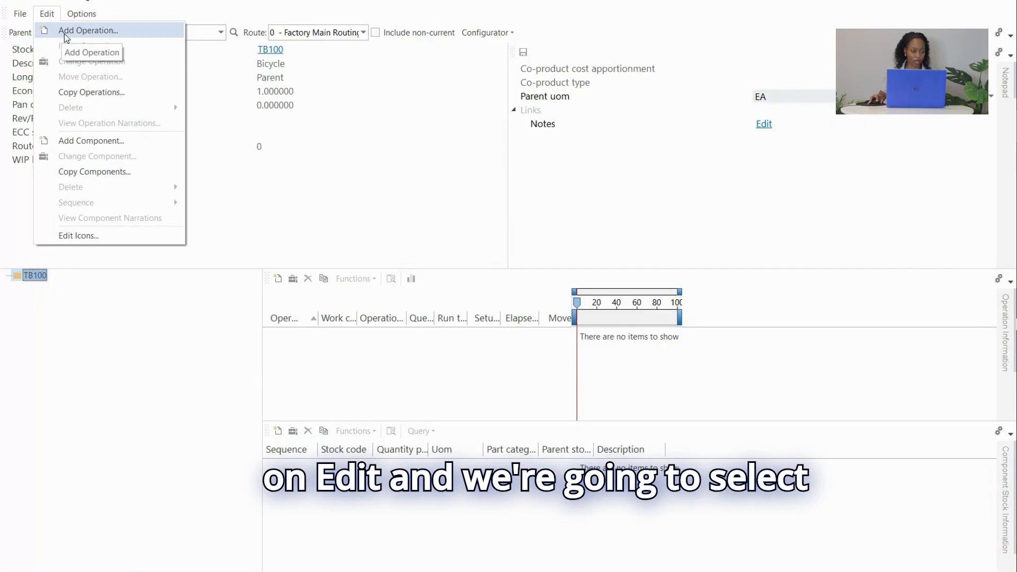
pyautogui.click(65, 32)
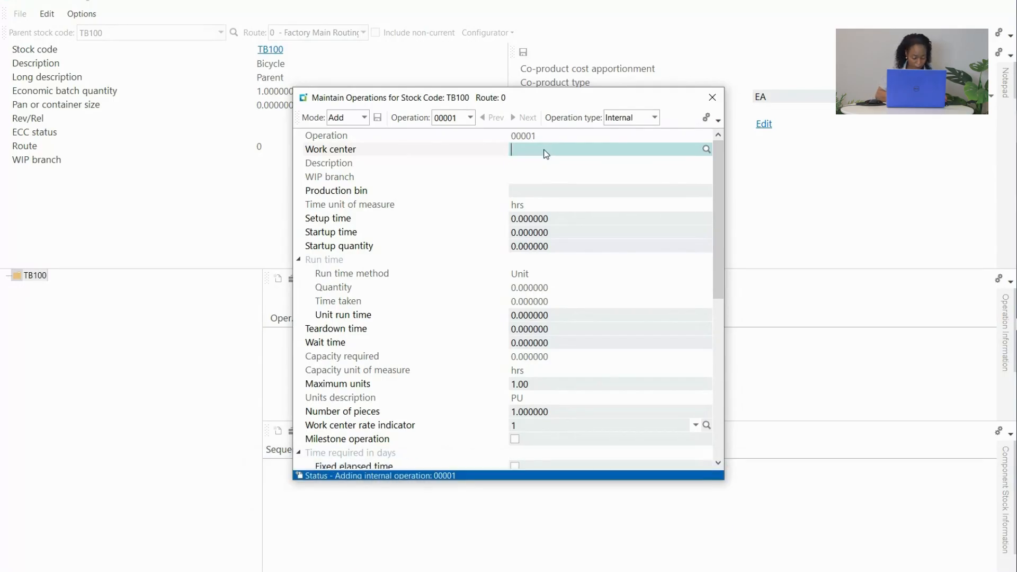
pyautogui.write('MB')
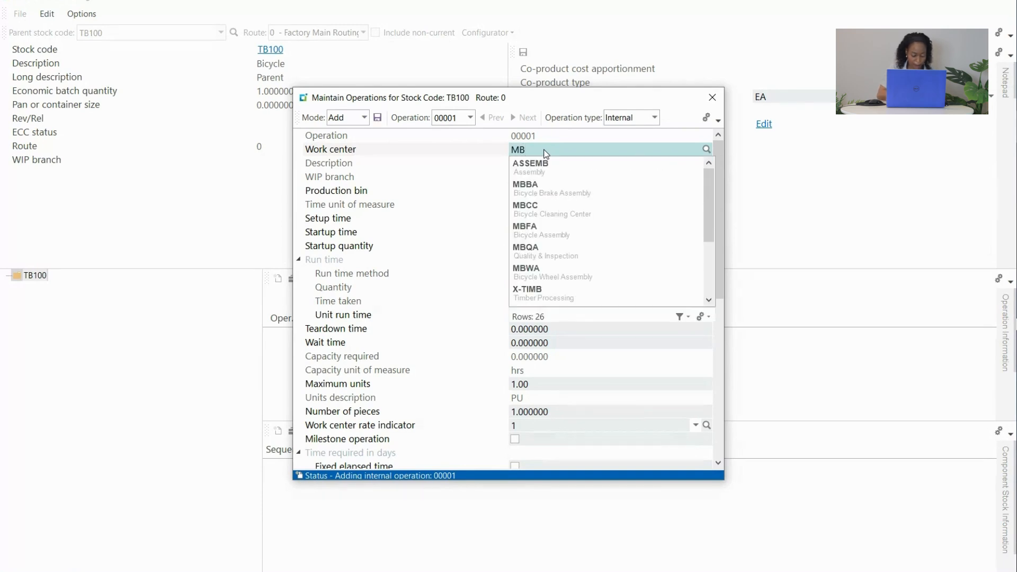
pyautogui.write('FA')
pyautogui.press('Tab')
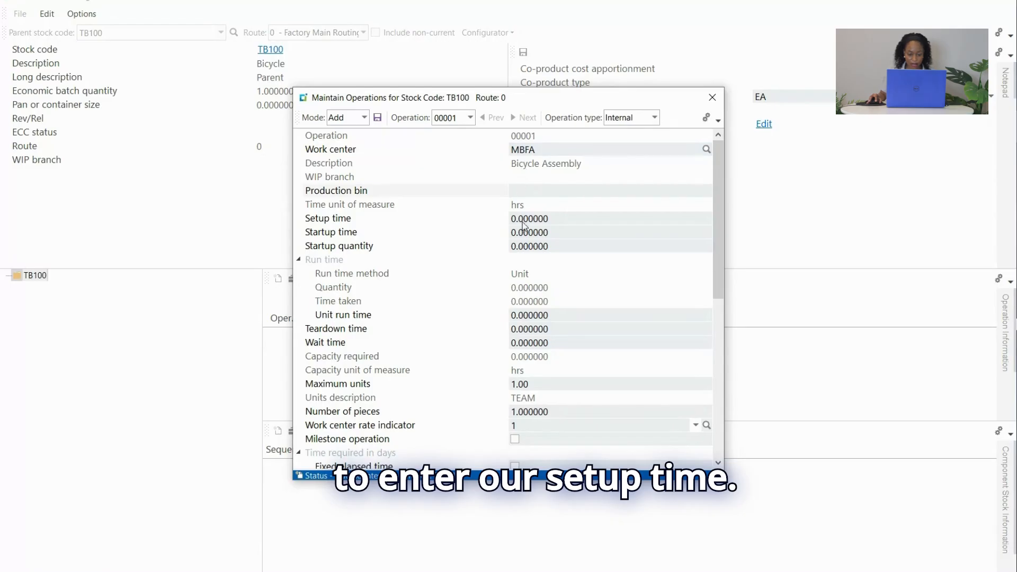
# Step: Set the first operation's setup time to 0.25 hours and its unit run time to 1 hour
pyautogui.click(457, 221)
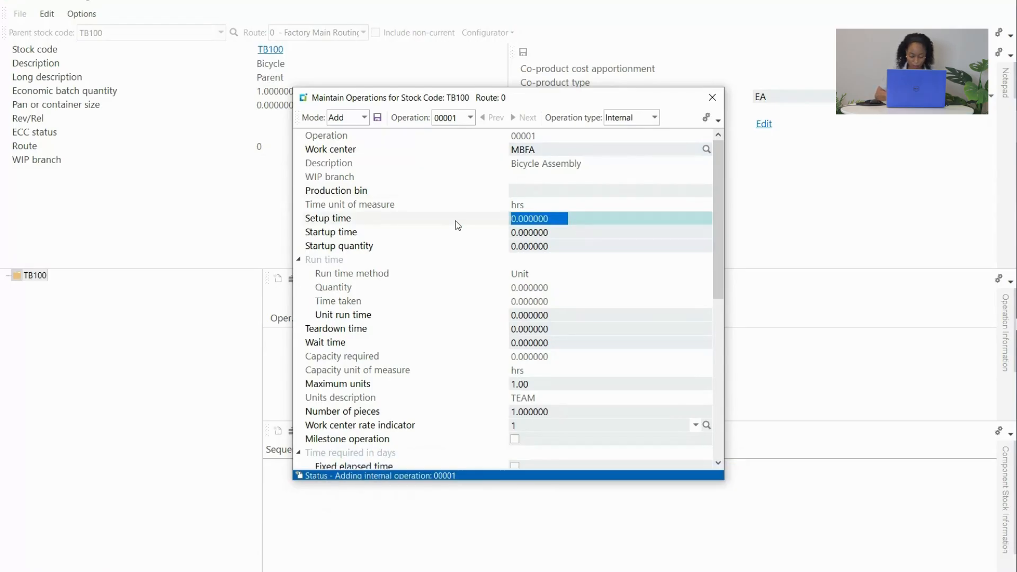
pyautogui.write('0.2')
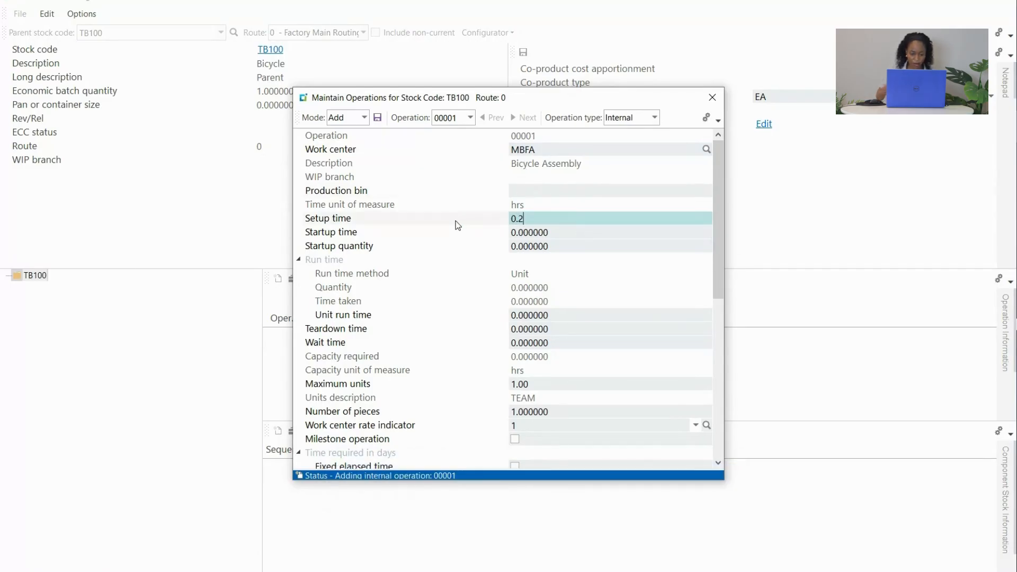
pyautogui.write('5')
pyautogui.press('Tab')
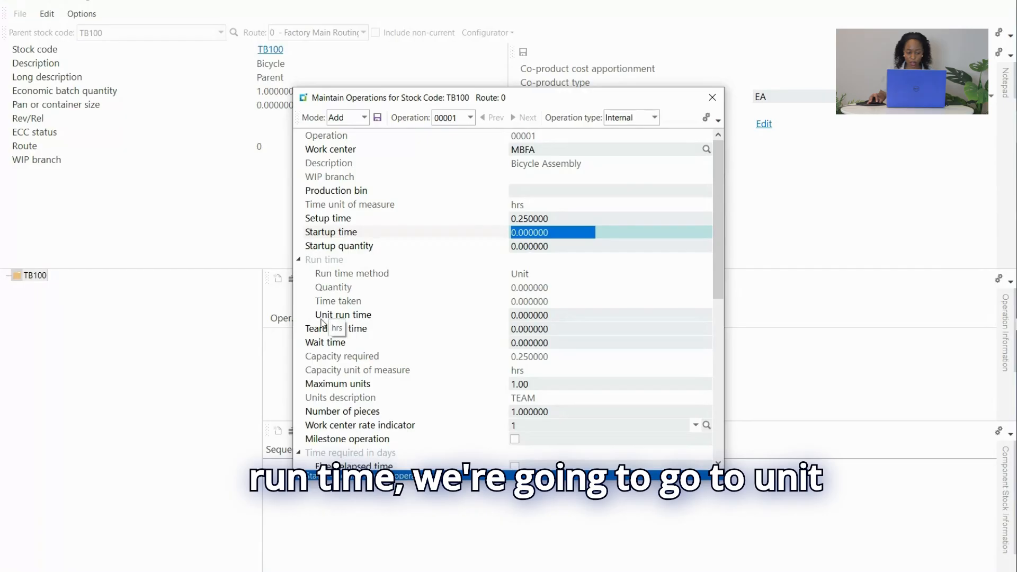
pyautogui.click(553, 318)
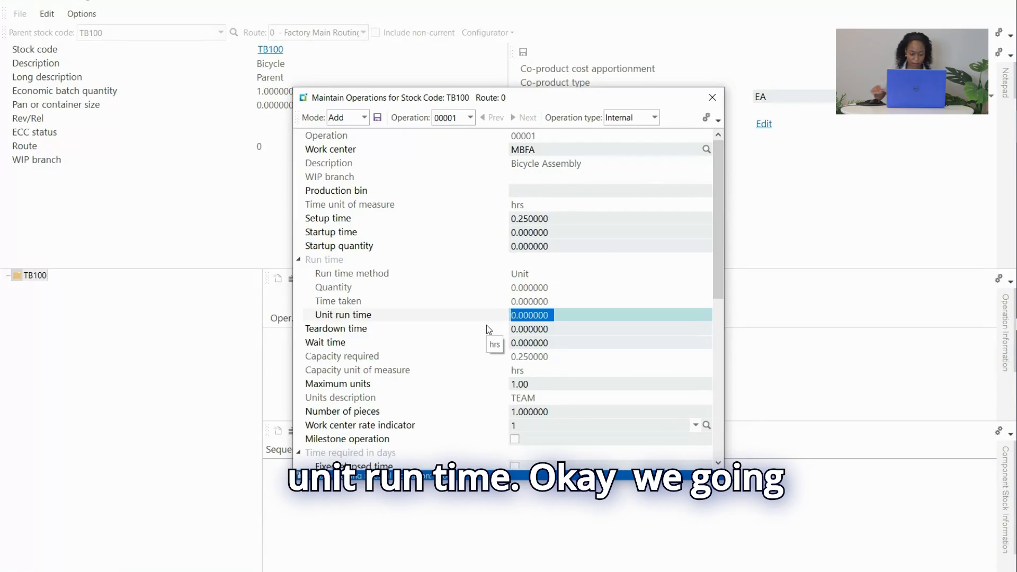
pyautogui.write('1')
pyautogui.press('Tab')
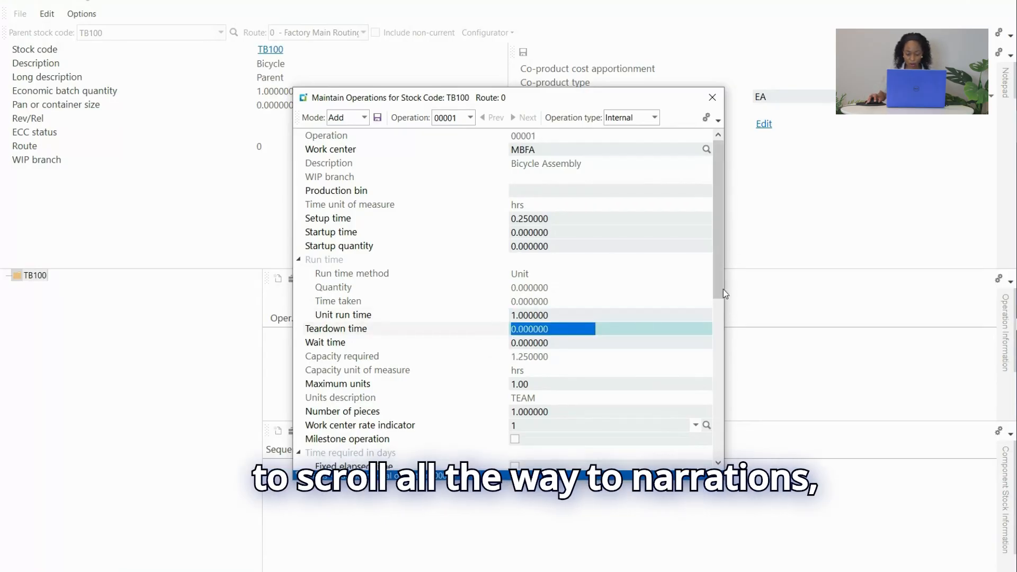
# Step: Assign standard narration A1 to the first operation, check that the code is retained, and save the operation
pyautogui.moveTo(718, 289); pyautogui.dragTo(719, 445)
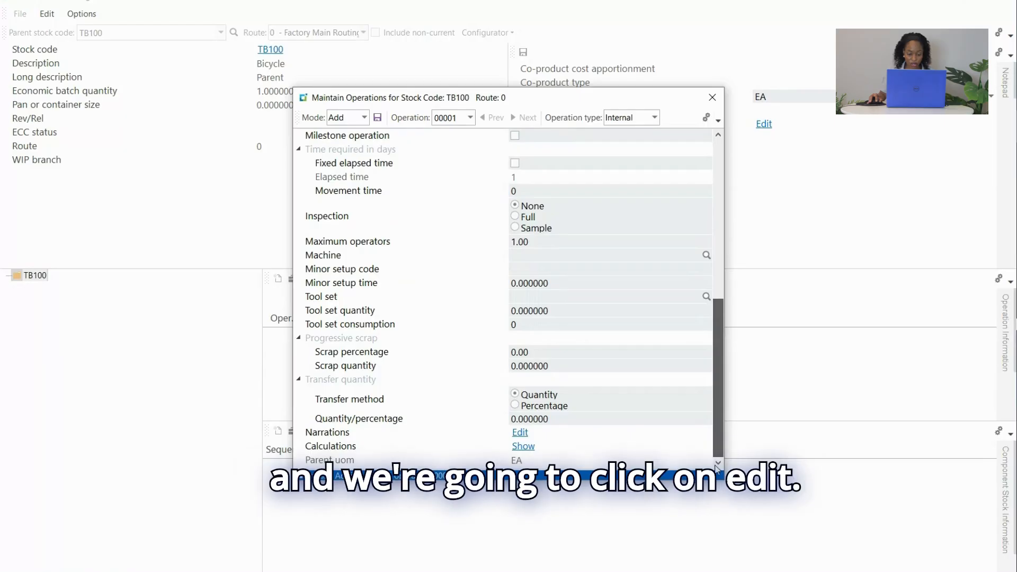
pyautogui.click(521, 433)
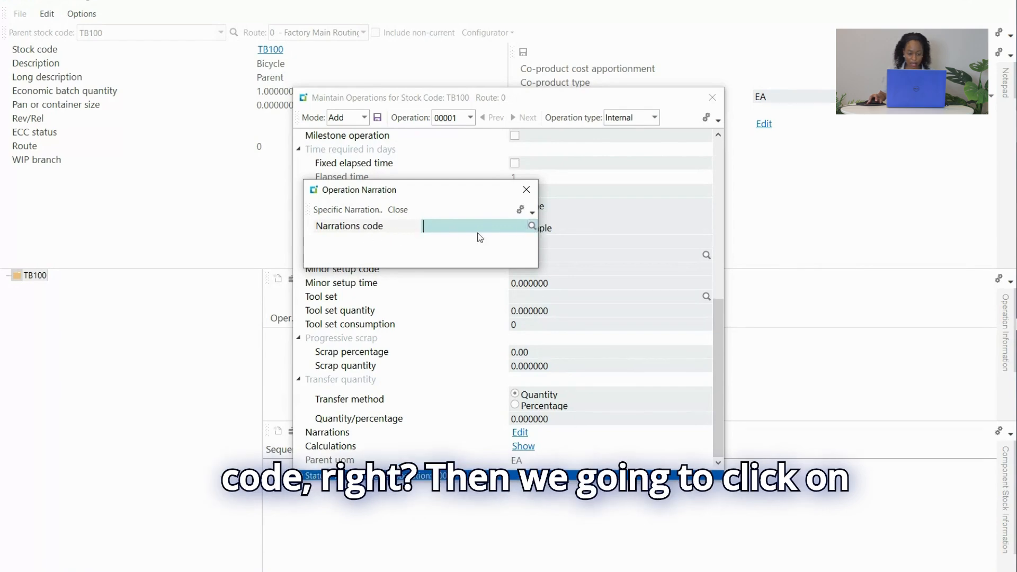
pyautogui.click(531, 226)
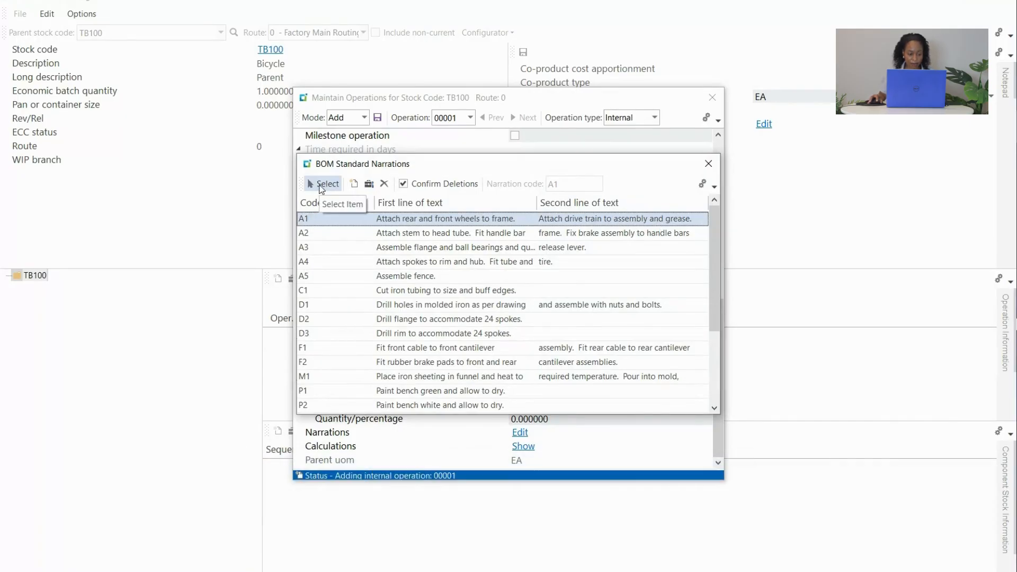
pyautogui.click(322, 184)
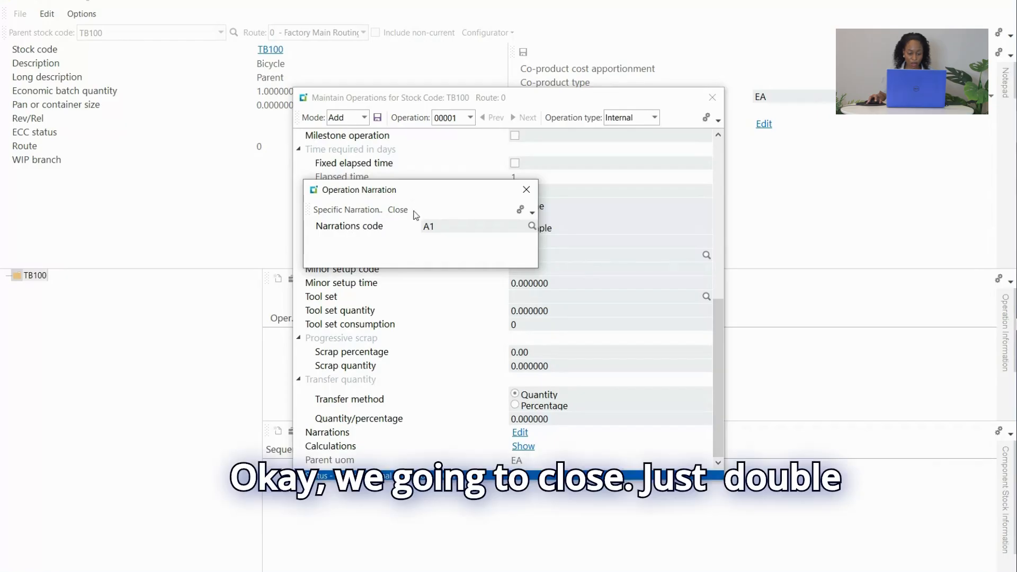
pyautogui.click(526, 189)
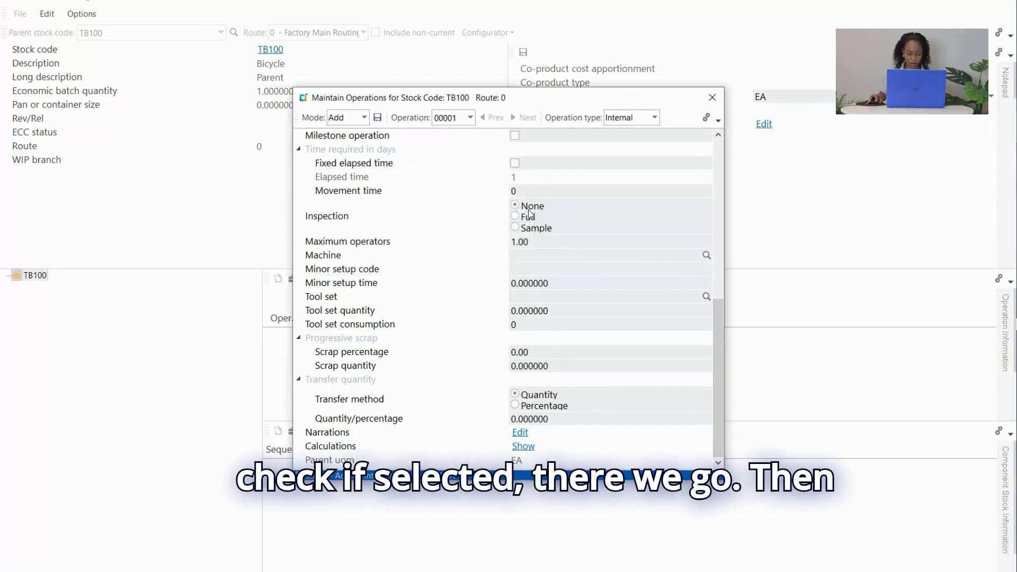
pyautogui.click(520, 432)
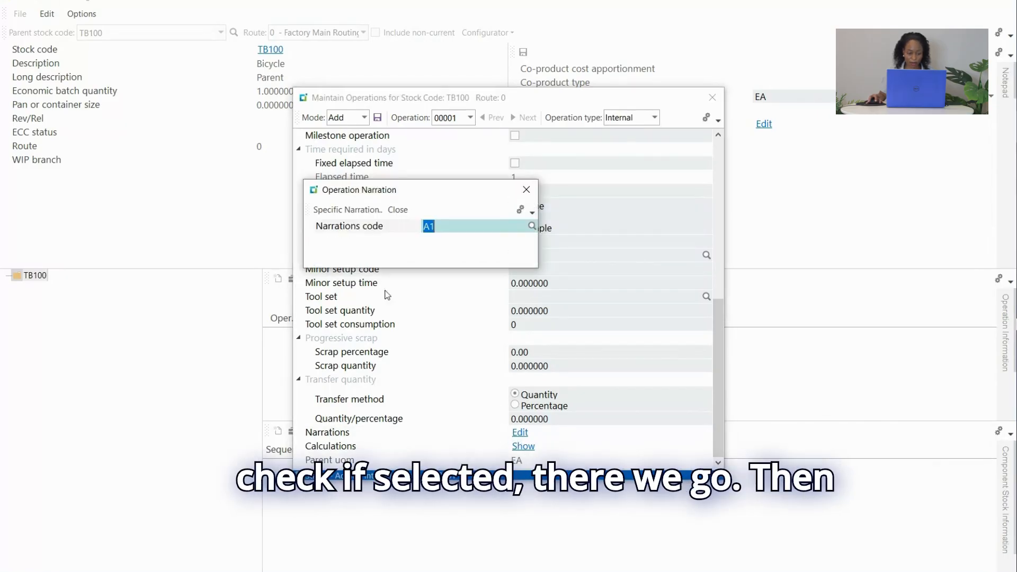
pyautogui.click(526, 190)
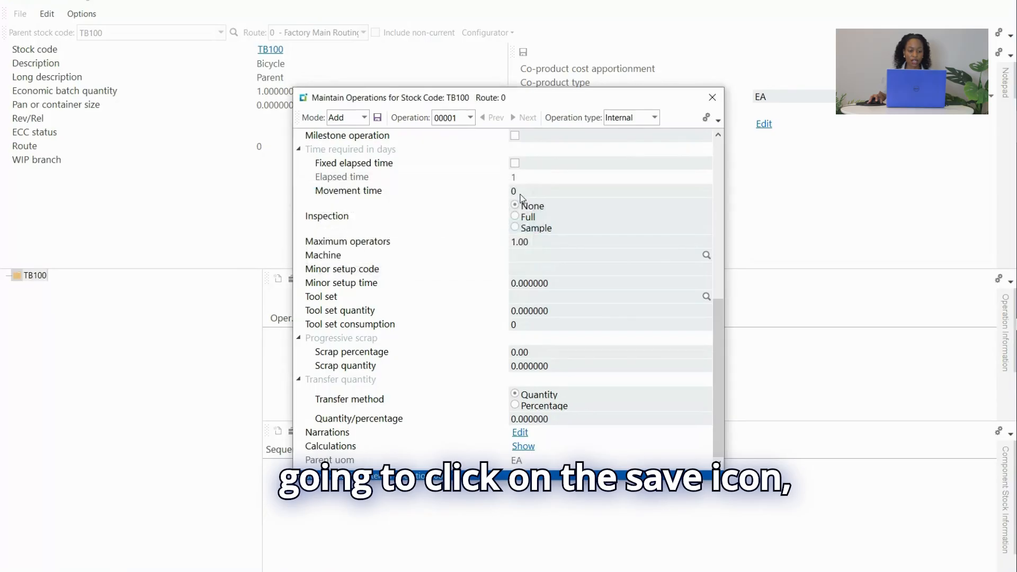
pyautogui.click(377, 119)
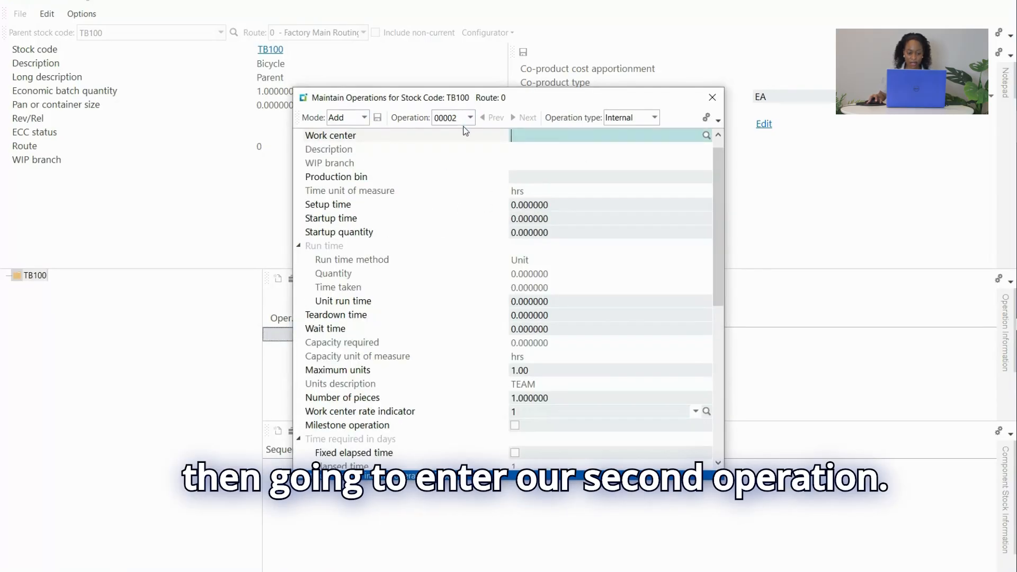
# Step: Enter work center MBQA for the second operation and set its unit run time to 2 hours
pyautogui.scroll(1, 513, 153)
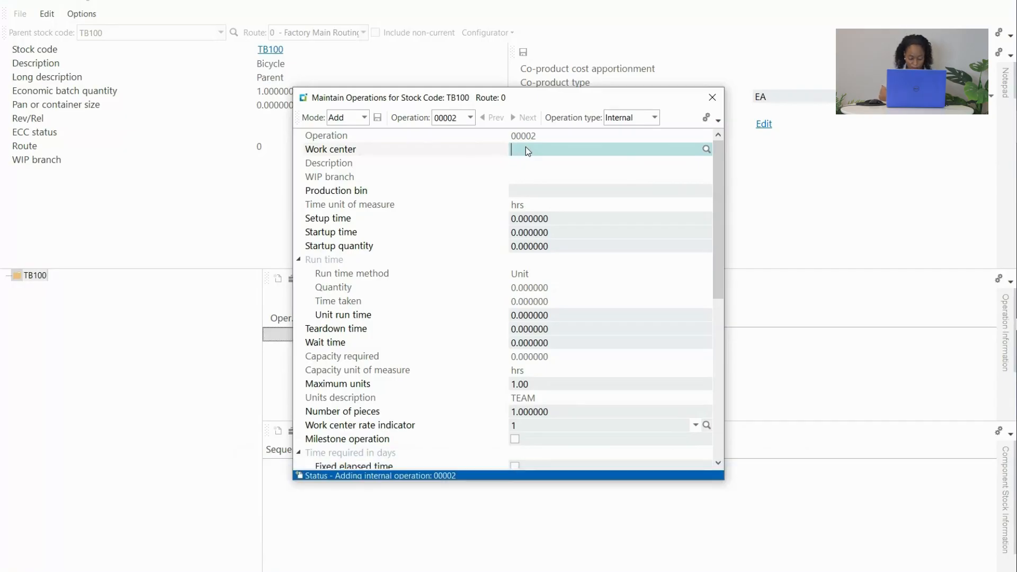
pyautogui.write('MB')
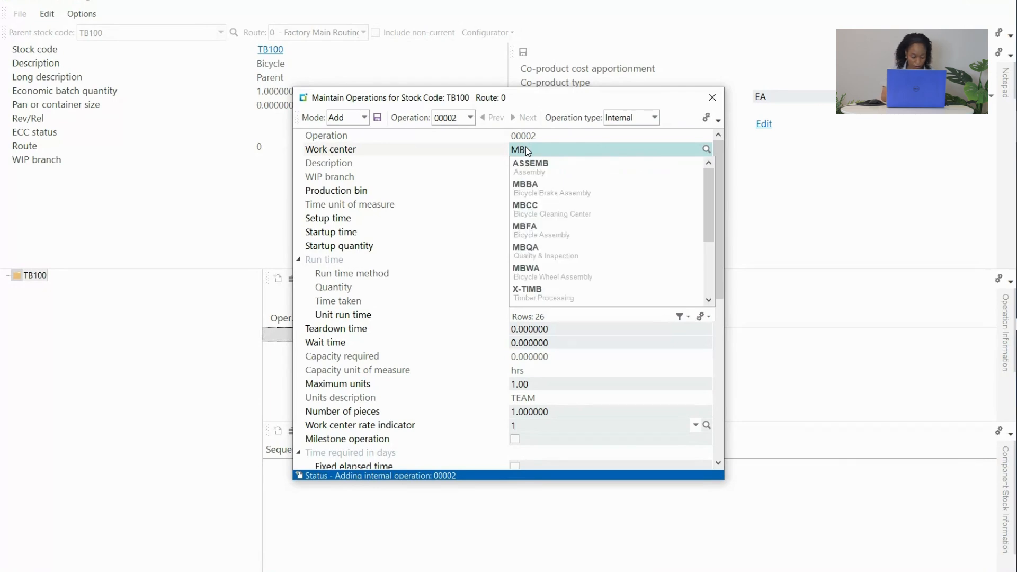
pyautogui.write('QA')
pyautogui.press('Tab')
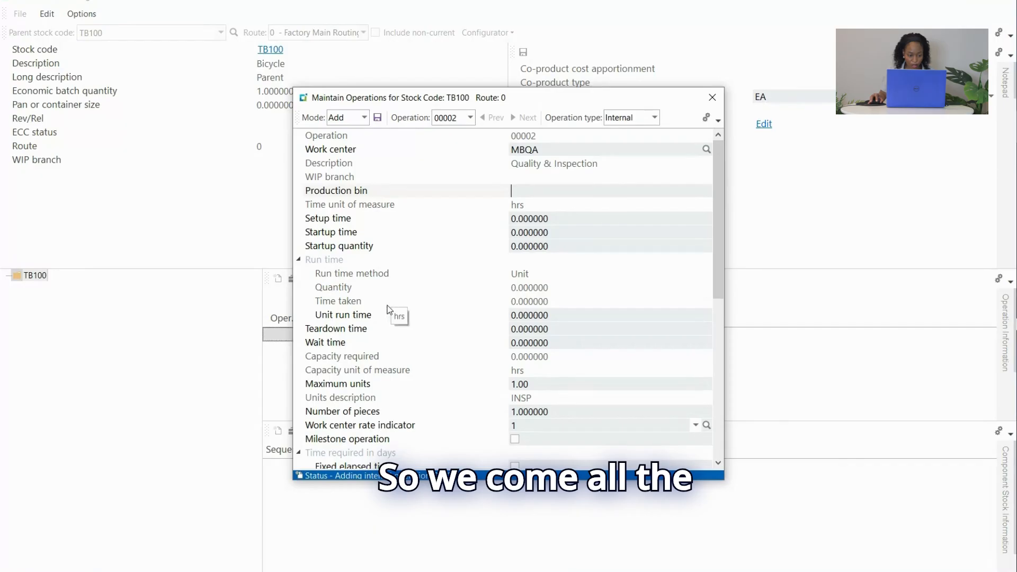
pyautogui.scroll(-1, 390, 311)
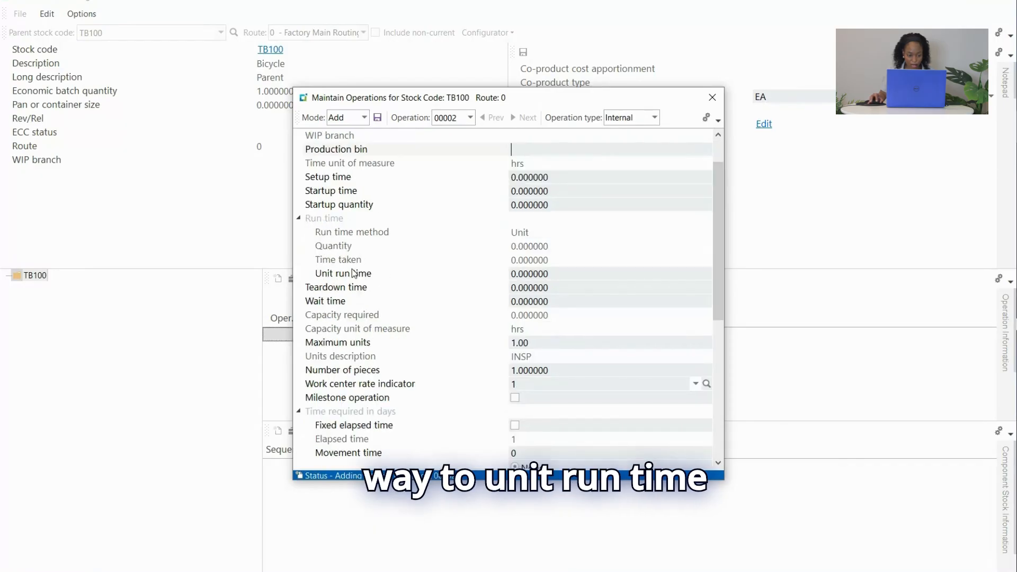
pyautogui.click(556, 277)
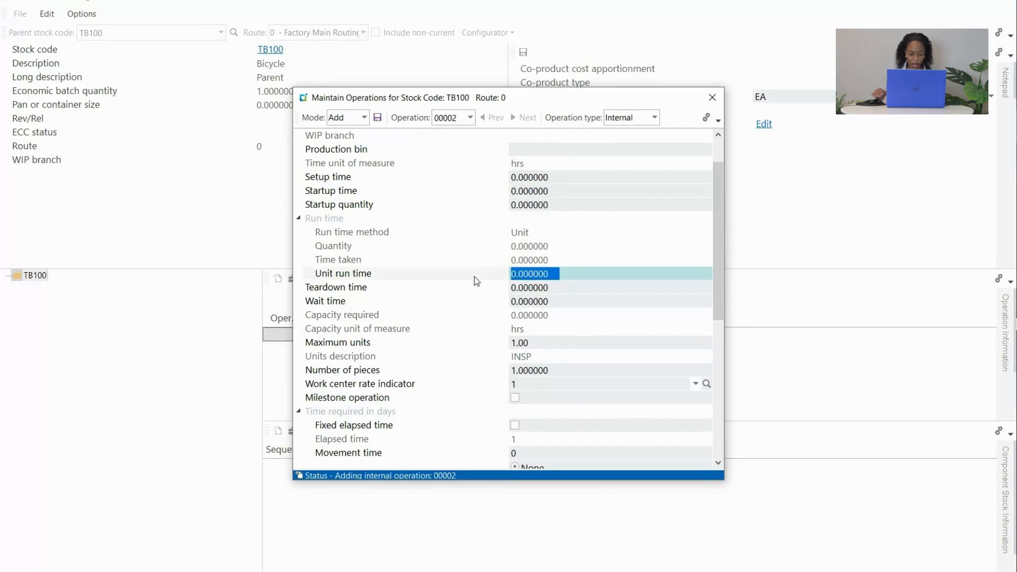
pyautogui.write('2')
pyautogui.press('Tab')
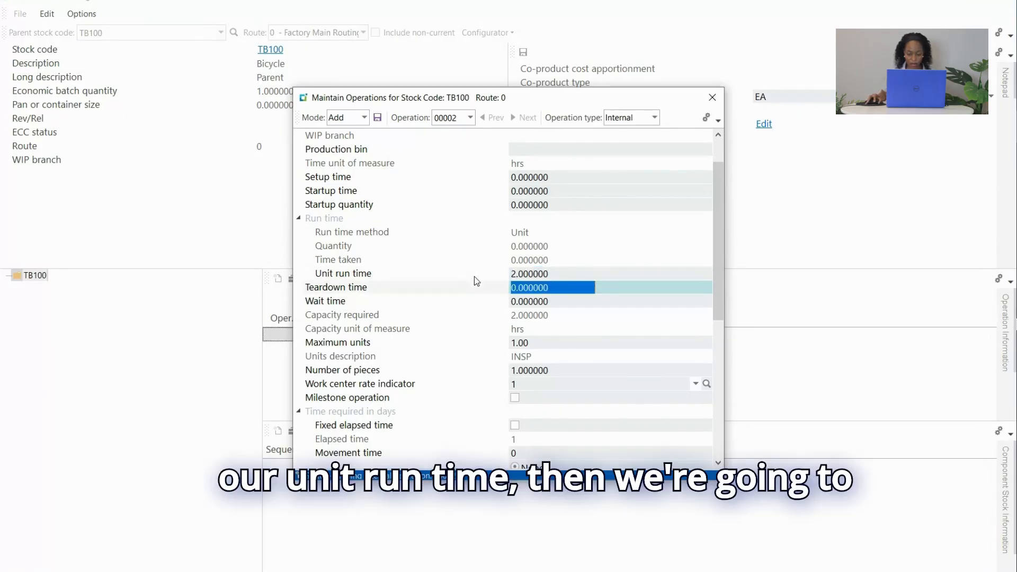
# Step: Write the specific narration "Ride bicycle around inspection obstacle course" for the second operation and save the text
pyautogui.click(712, 275)
pyautogui.scroll(-3, 720, 347)
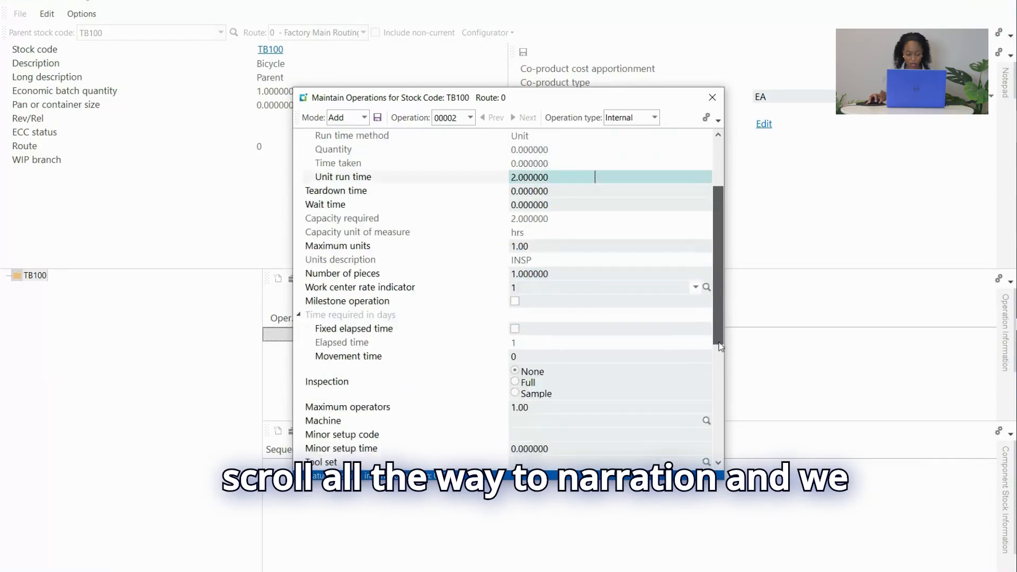
pyautogui.moveTo(720, 347); pyautogui.dragTo(721, 447)
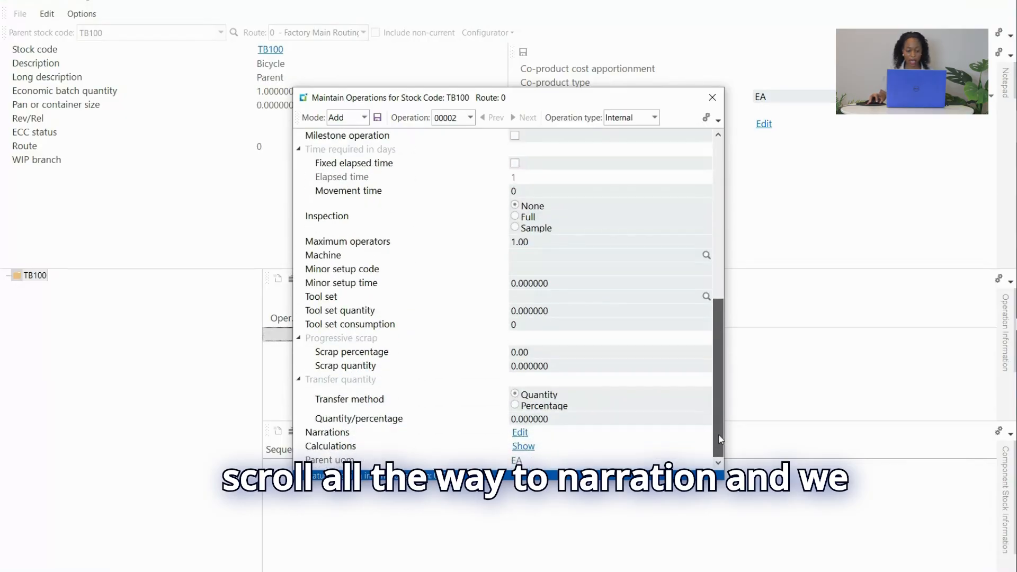
pyautogui.click(520, 433)
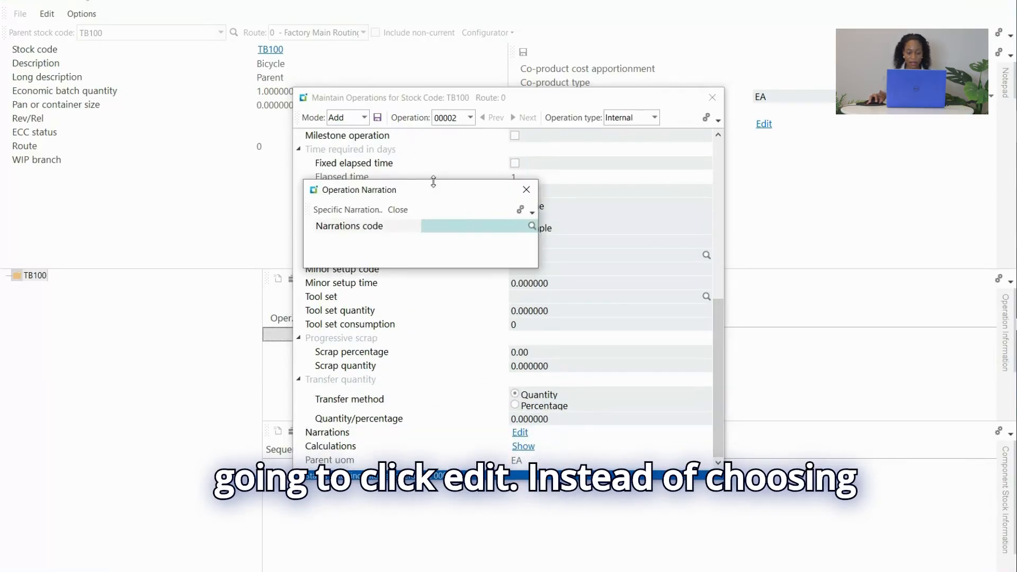
pyautogui.click(363, 213)
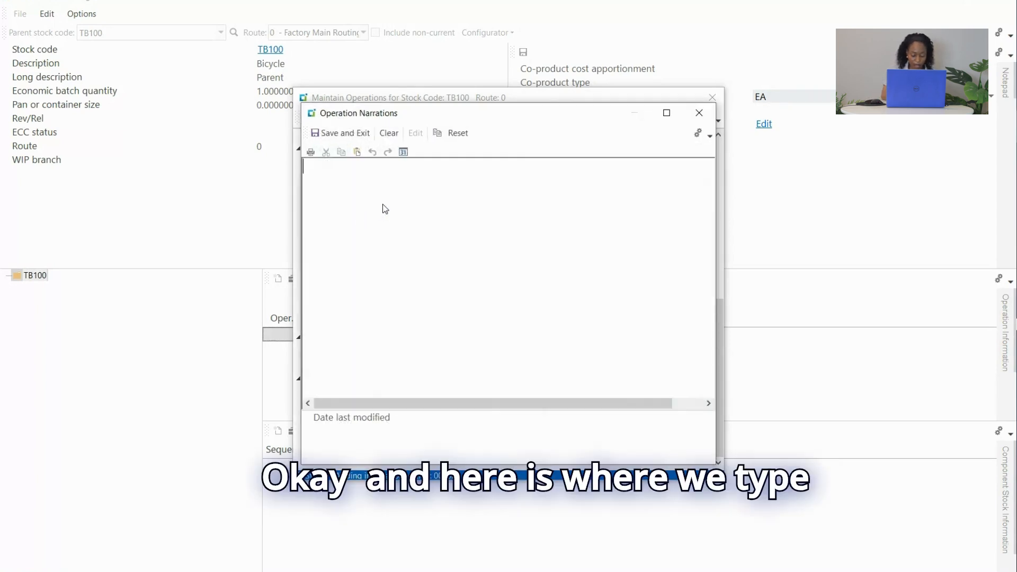
pyautogui.write('Ride')
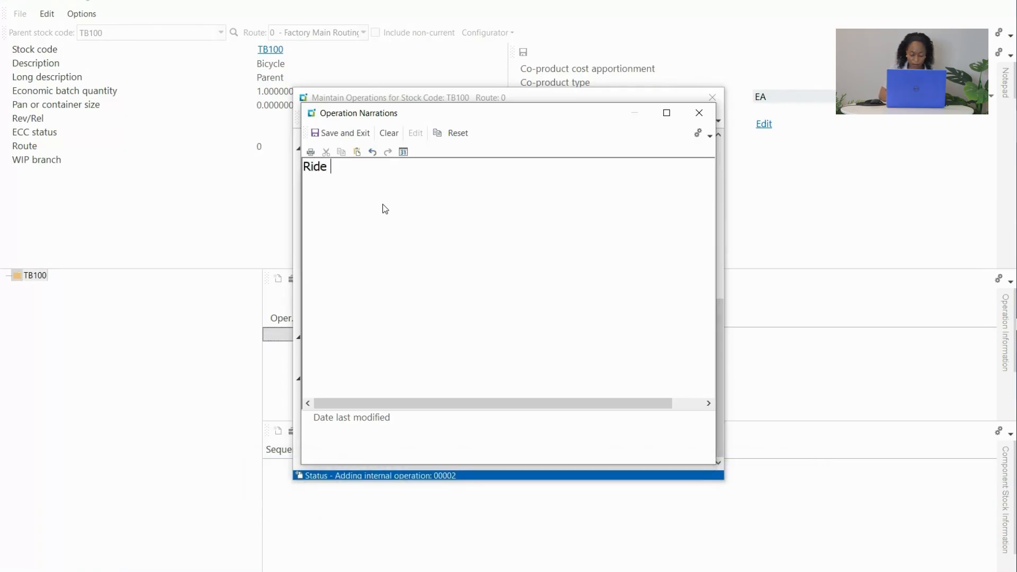
pyautogui.write(' bicycle')
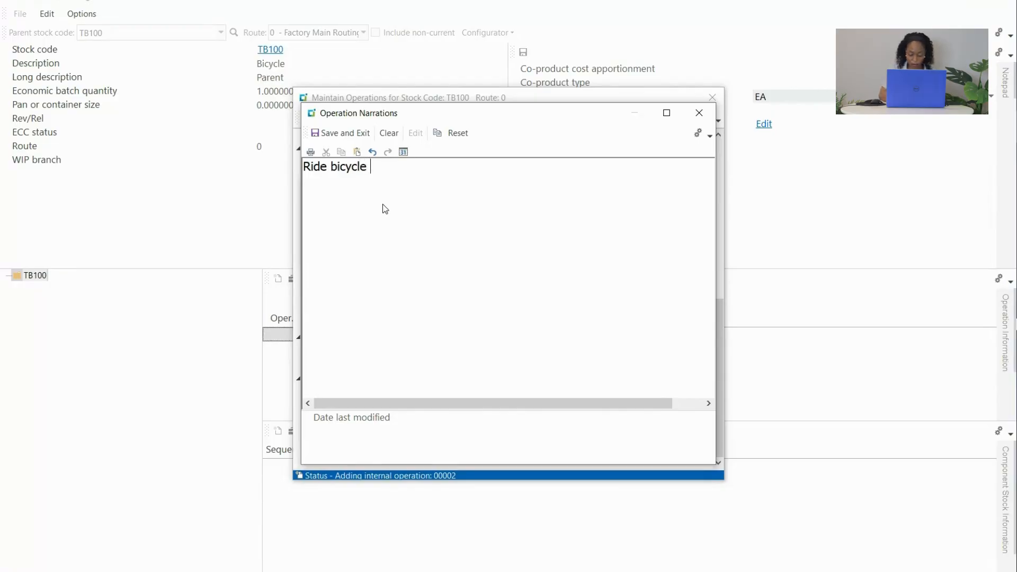
pyautogui.write(' aroun')
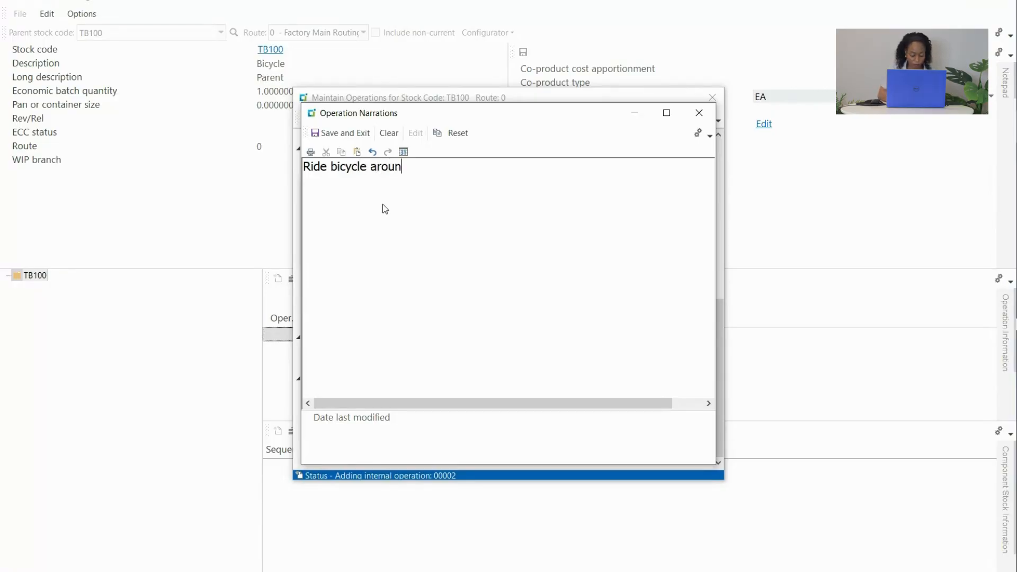
pyautogui.write('d ins')
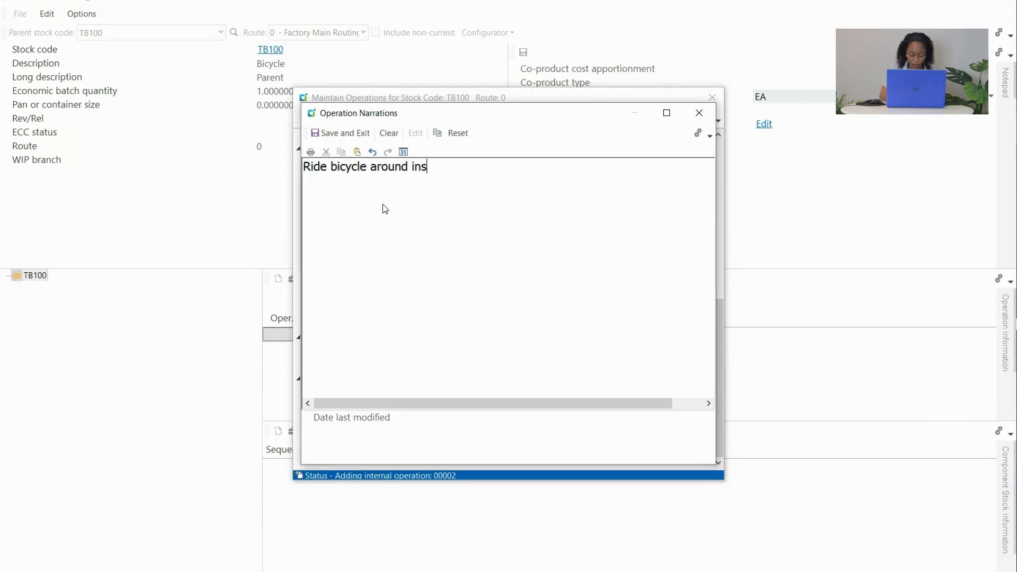
pyautogui.write('pection')
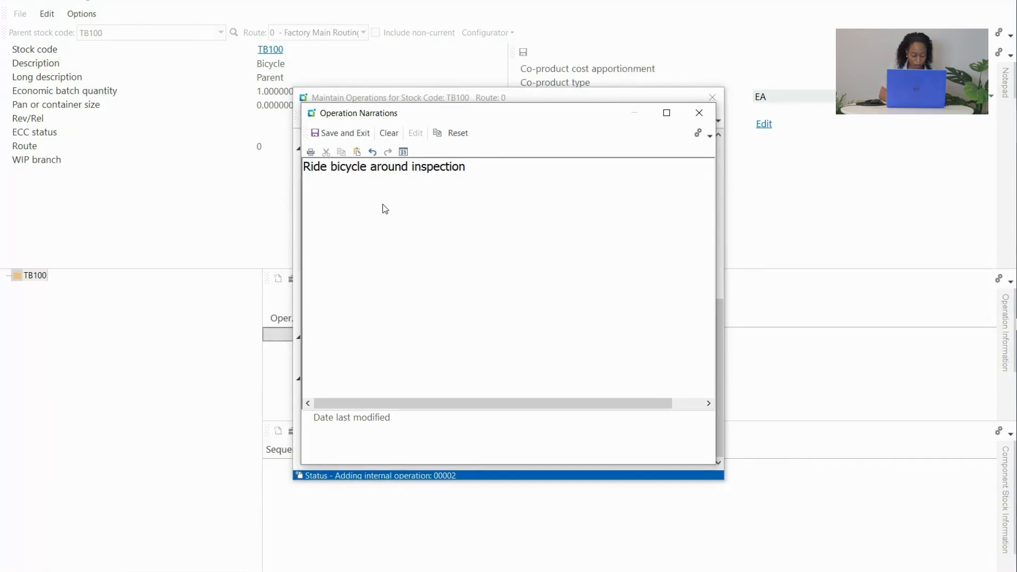
pyautogui.write(' obstac le')
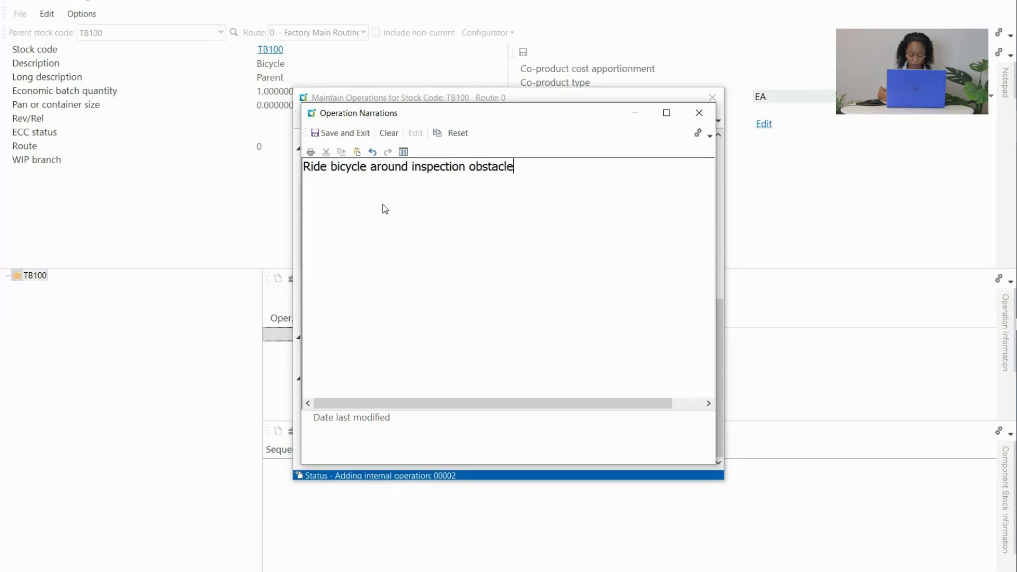
pyautogui.write('co')
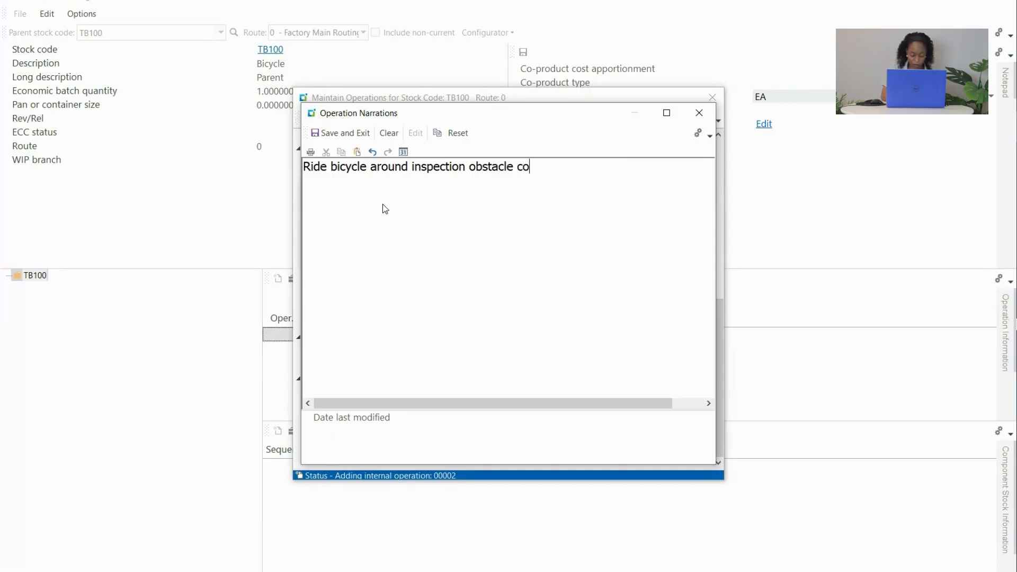
pyautogui.write('urse')
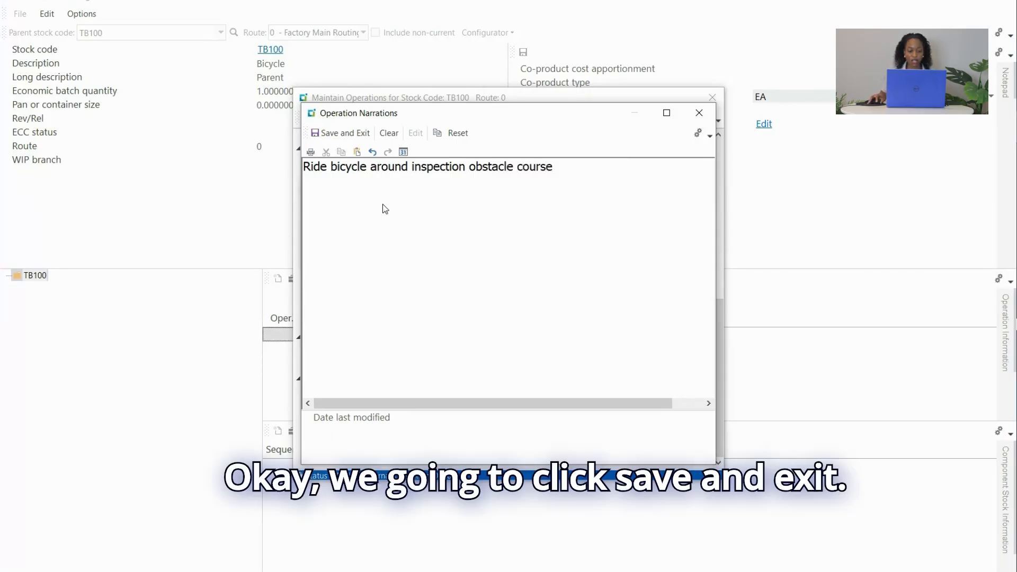
pyautogui.click(351, 135)
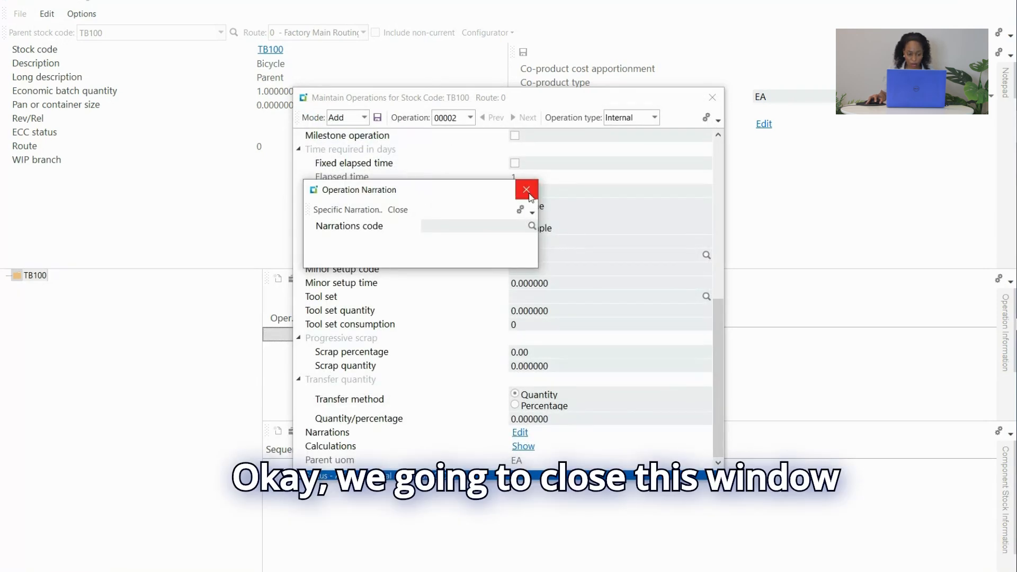
pyautogui.click(526, 190)
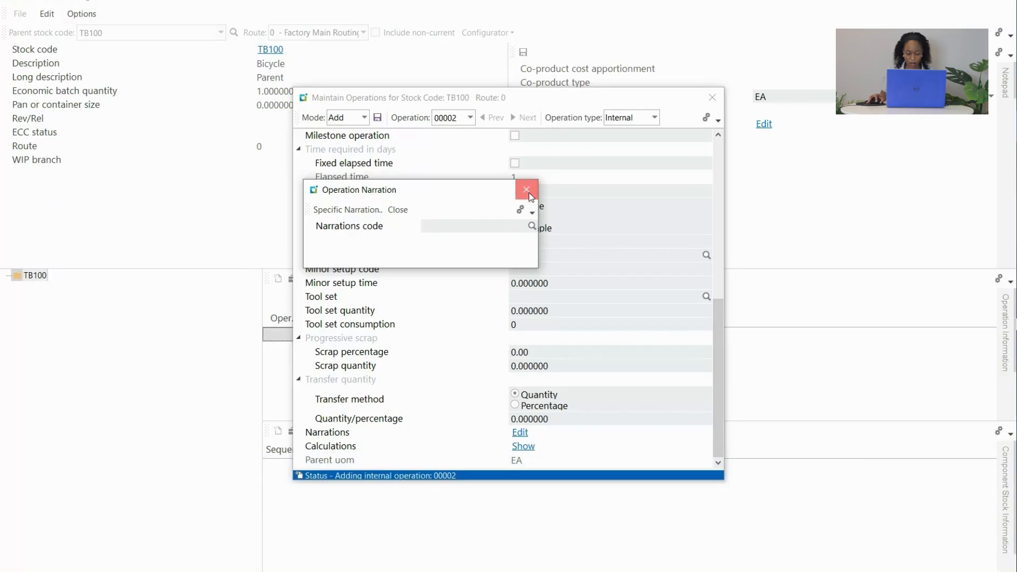
# Step: Reopen the second operation's narration to check it, keep the new text, and save the operation
pyautogui.click(519, 434)
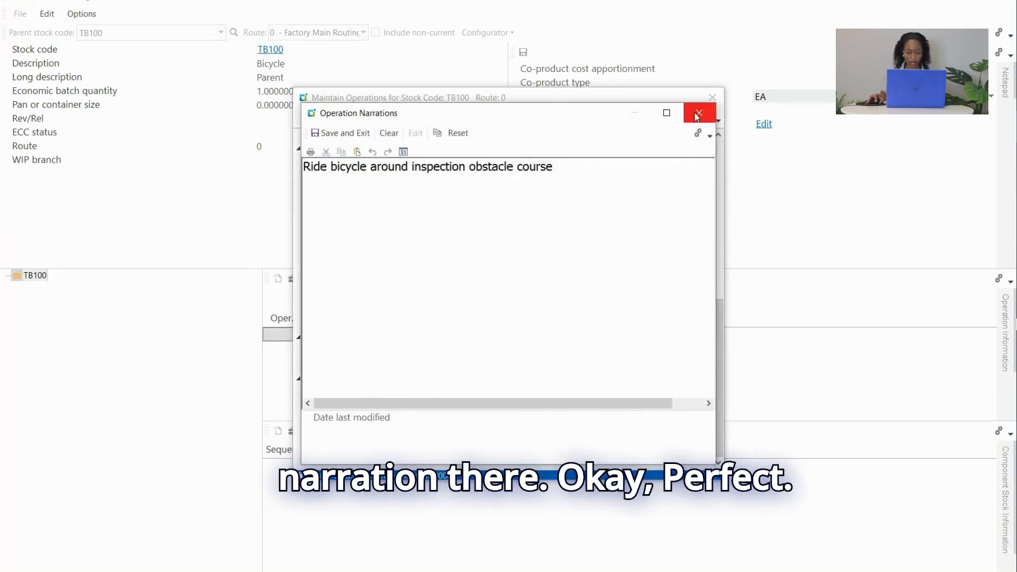
pyautogui.click(698, 115)
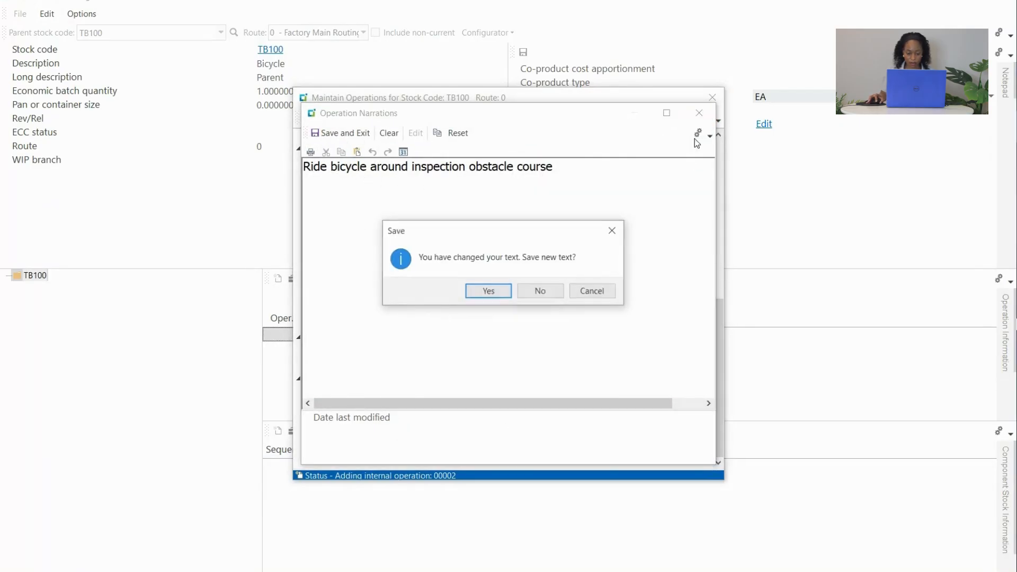
pyautogui.click(490, 292)
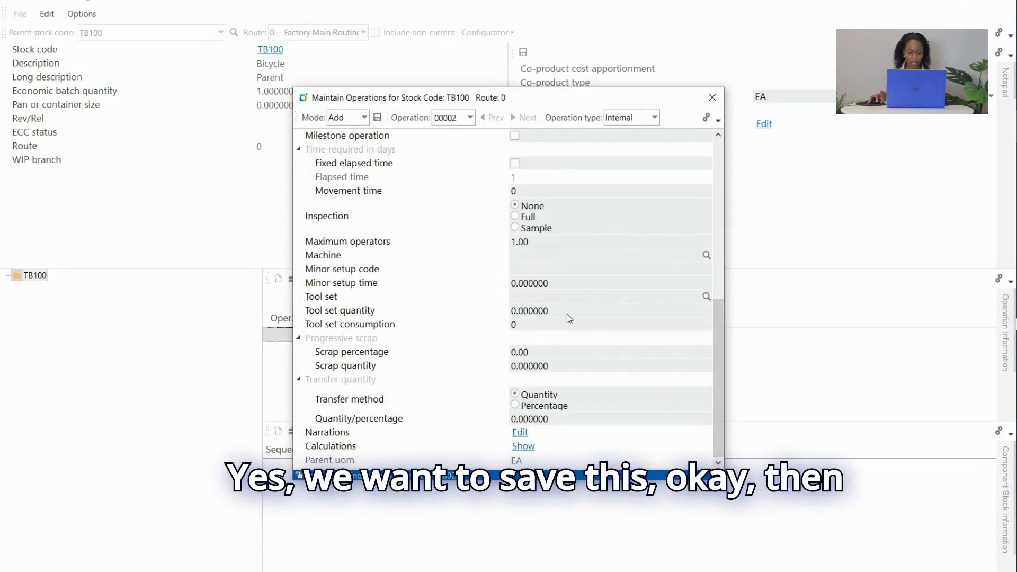
pyautogui.click(379, 120)
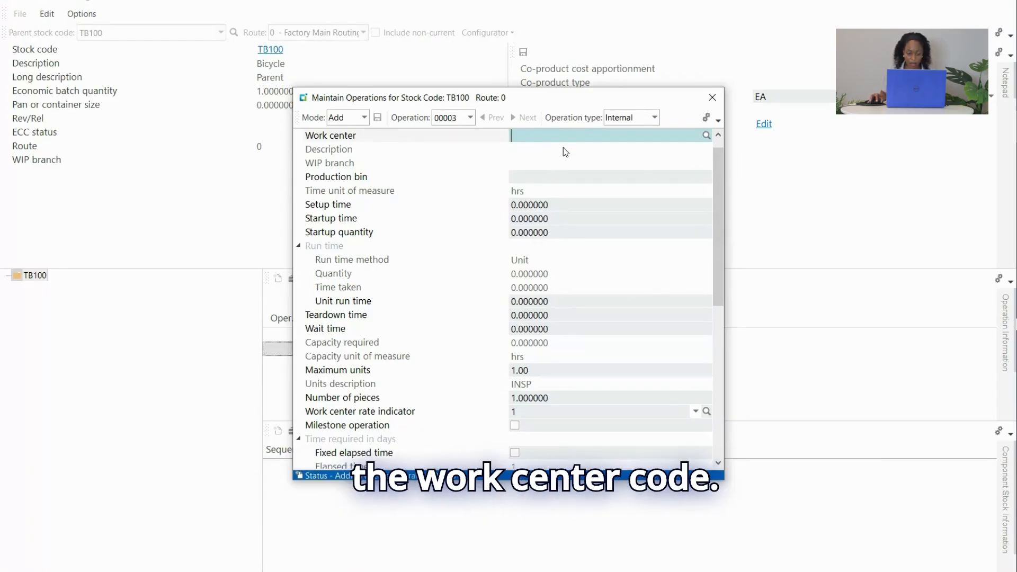
# Step: Assign work center MBCC to the third operation
pyautogui.scroll(1, 563, 147)
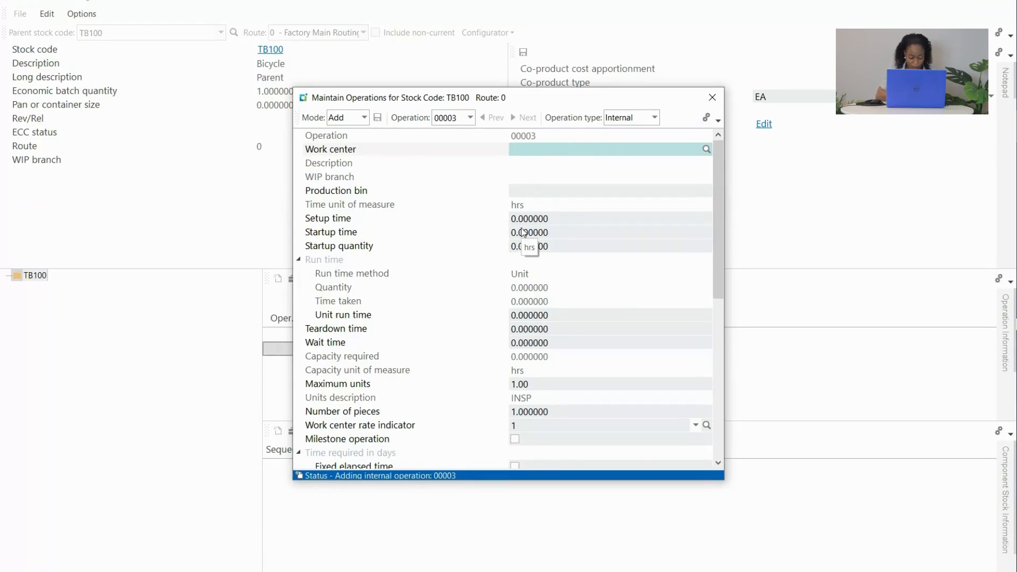
pyautogui.write('m')
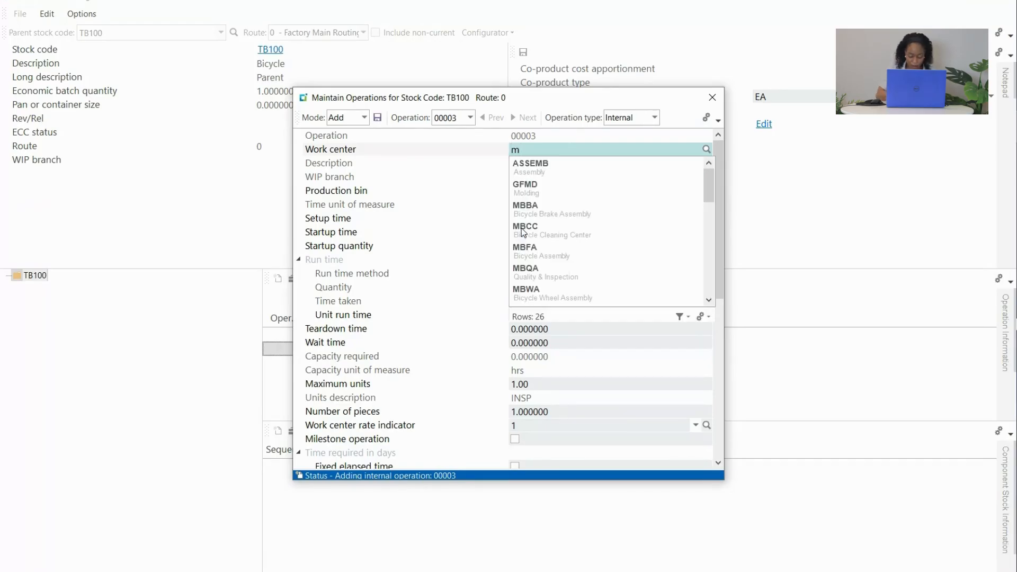
pyautogui.write('MBCC')
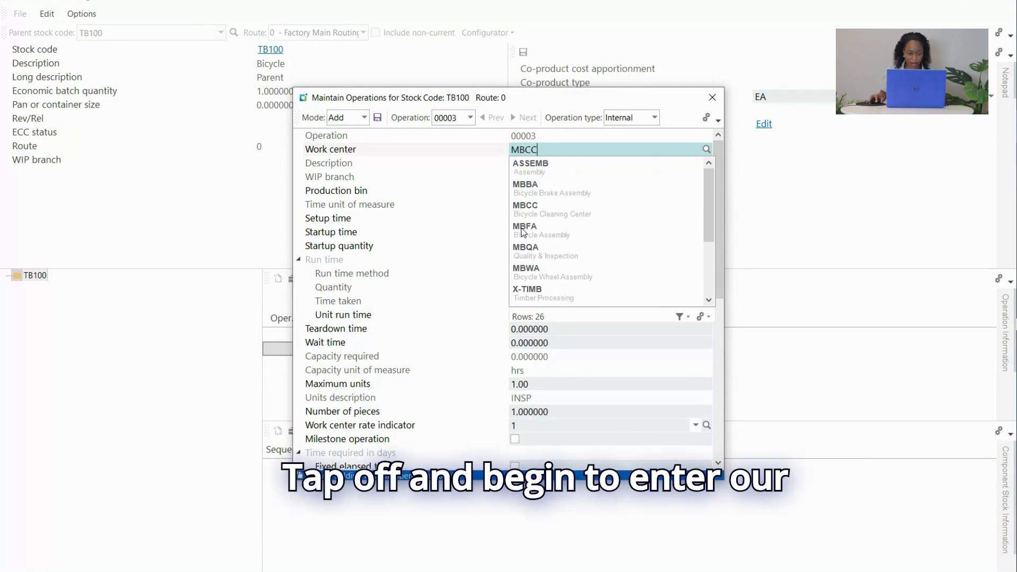
pyautogui.press('Tab')
pyautogui.press('Tab')
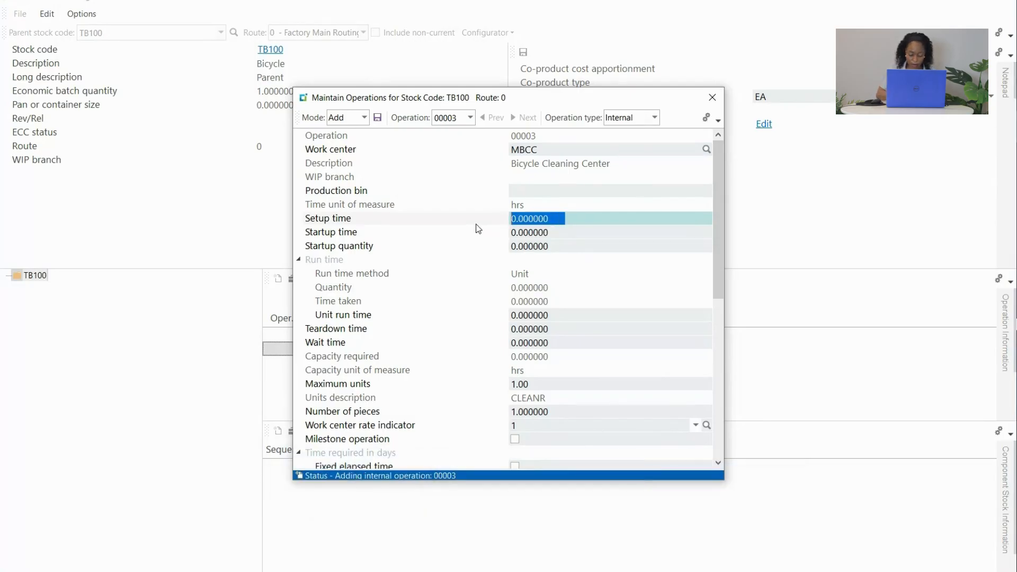
# Step: Set the third operation's setup time to 0.25 hours and its unit run time to 0.25 hours
pyautogui.write('0.25')
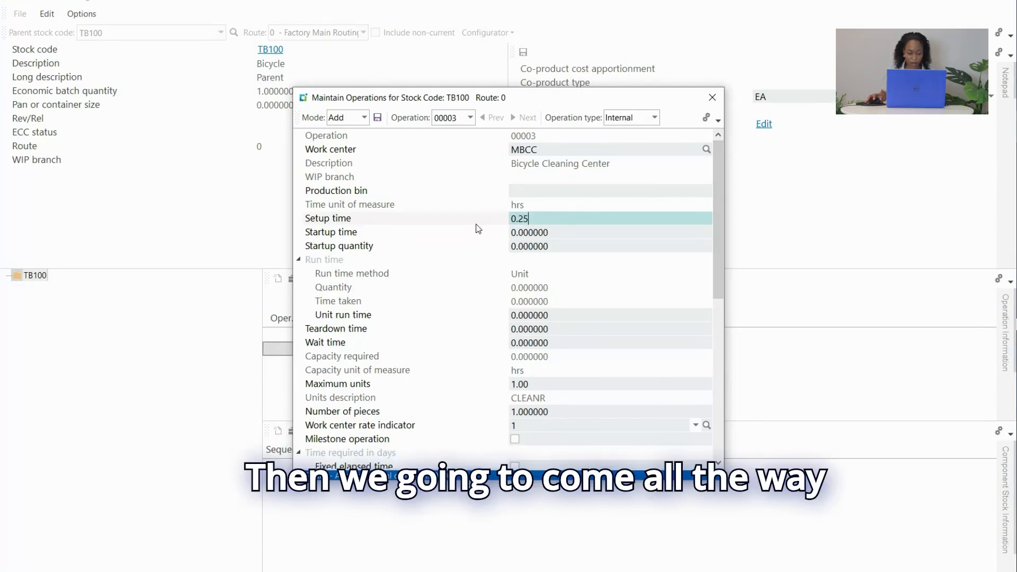
pyautogui.press('Tab')
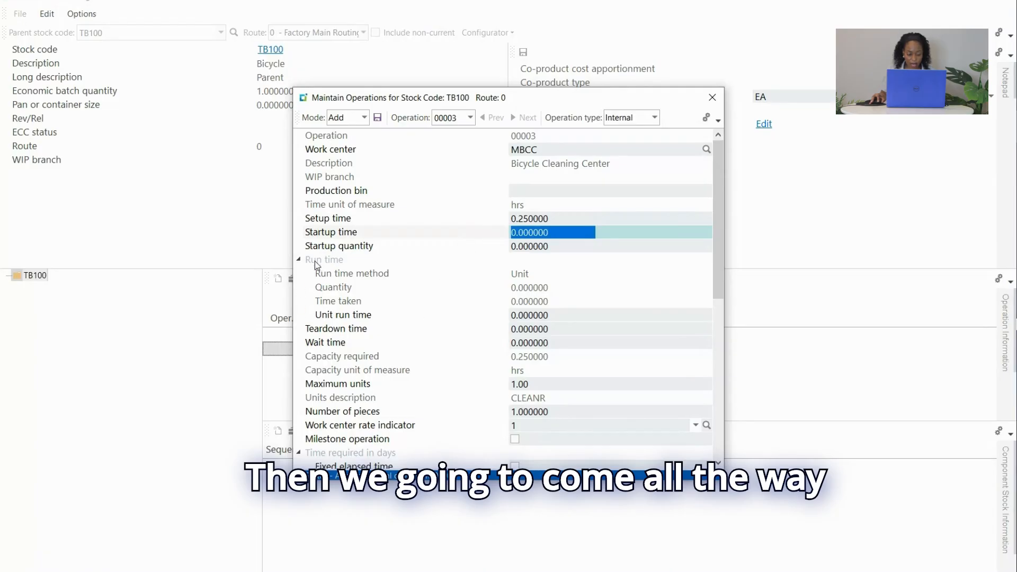
pyautogui.click(324, 317)
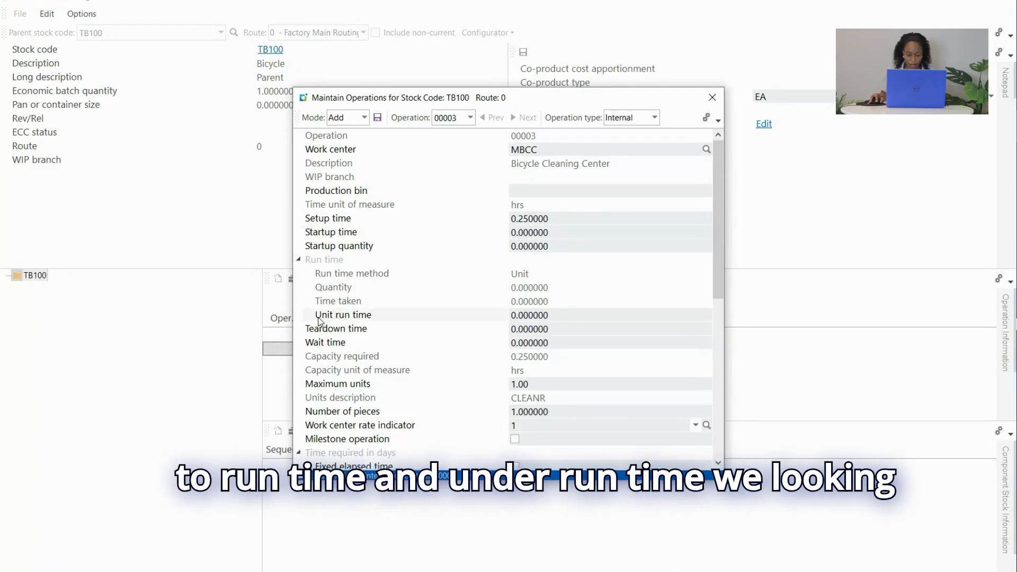
pyautogui.click(556, 318)
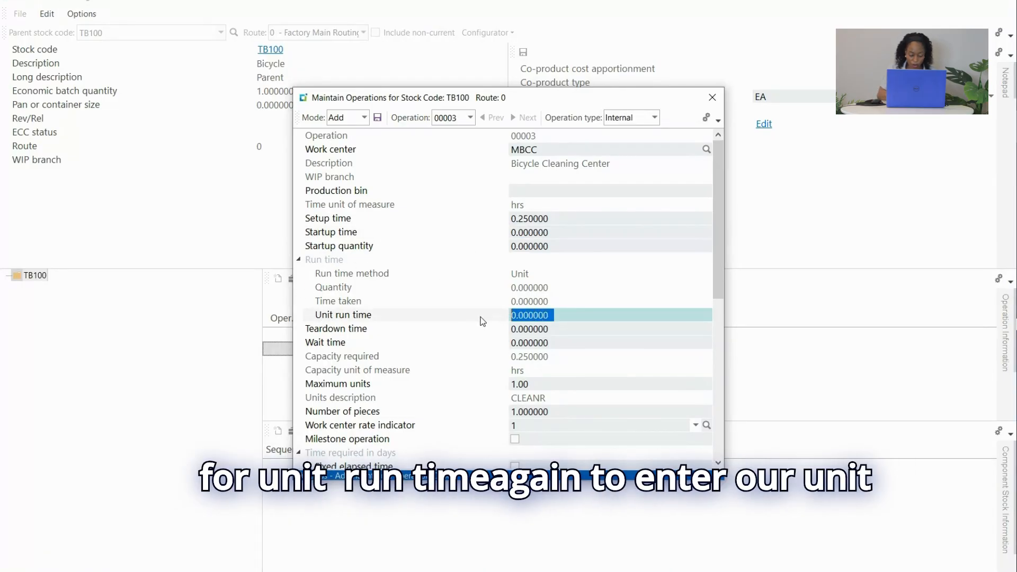
pyautogui.write('0.25')
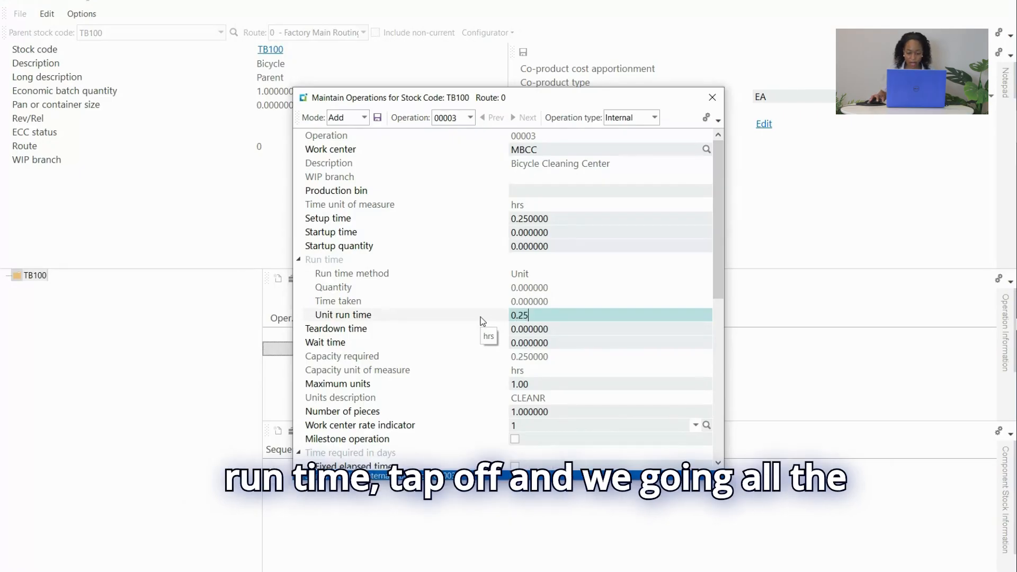
pyautogui.press('Tab')
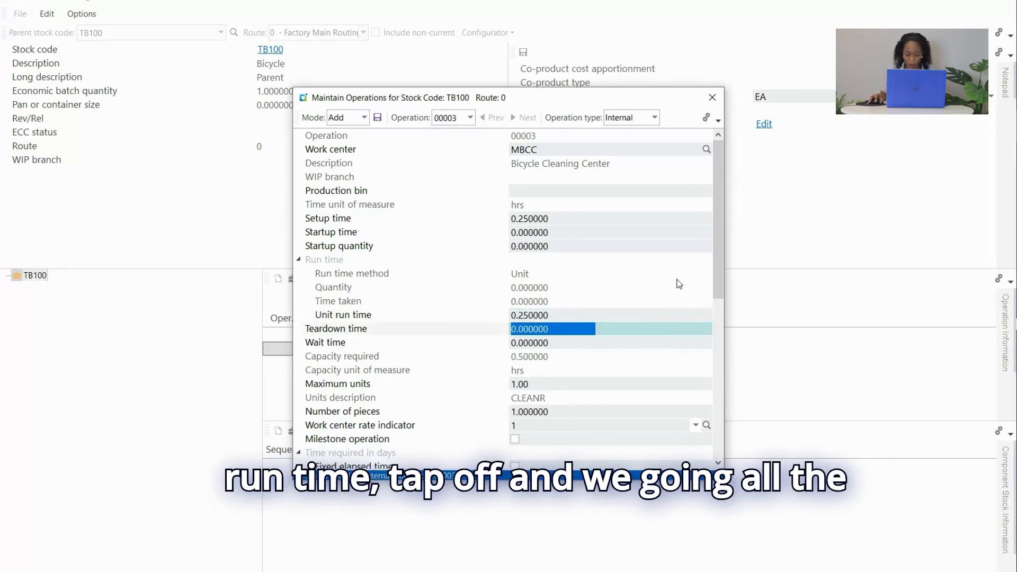
# Step: Assign standard narration W1 to the third operation, check that the code is retained, and save the operation
pyautogui.moveTo(716, 262); pyautogui.dragTo(716, 421)
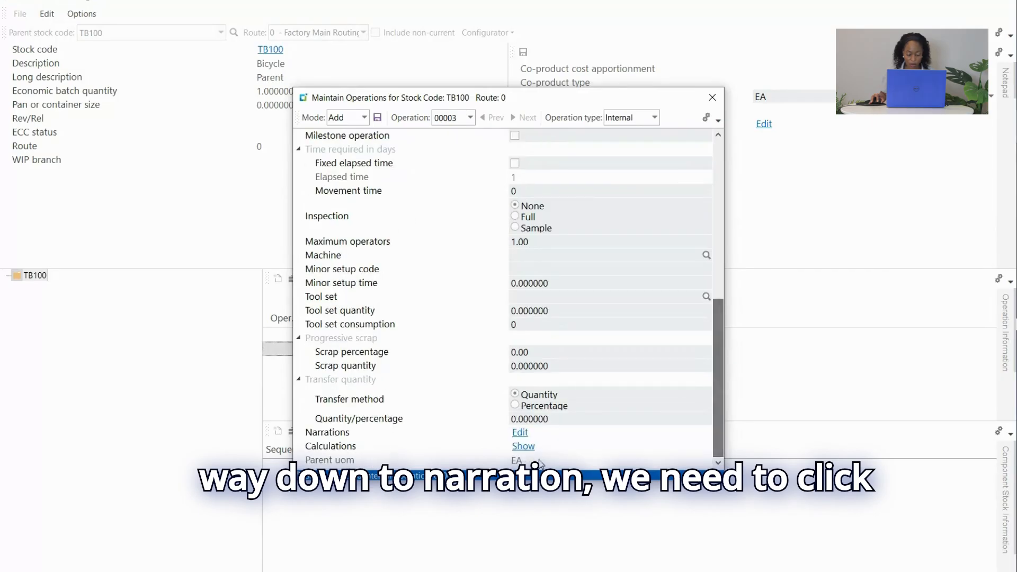
pyautogui.click(519, 432)
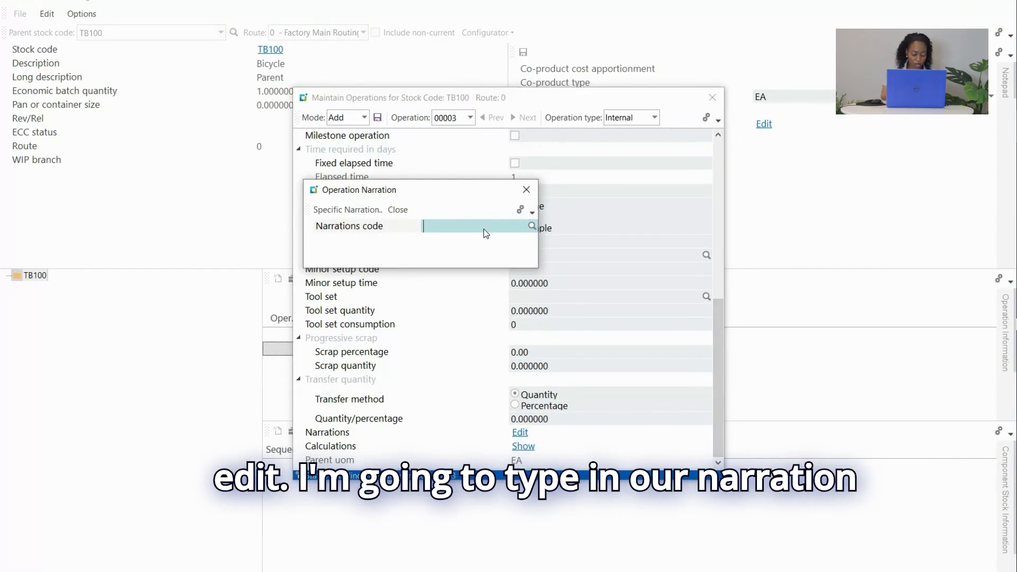
pyautogui.write('W1')
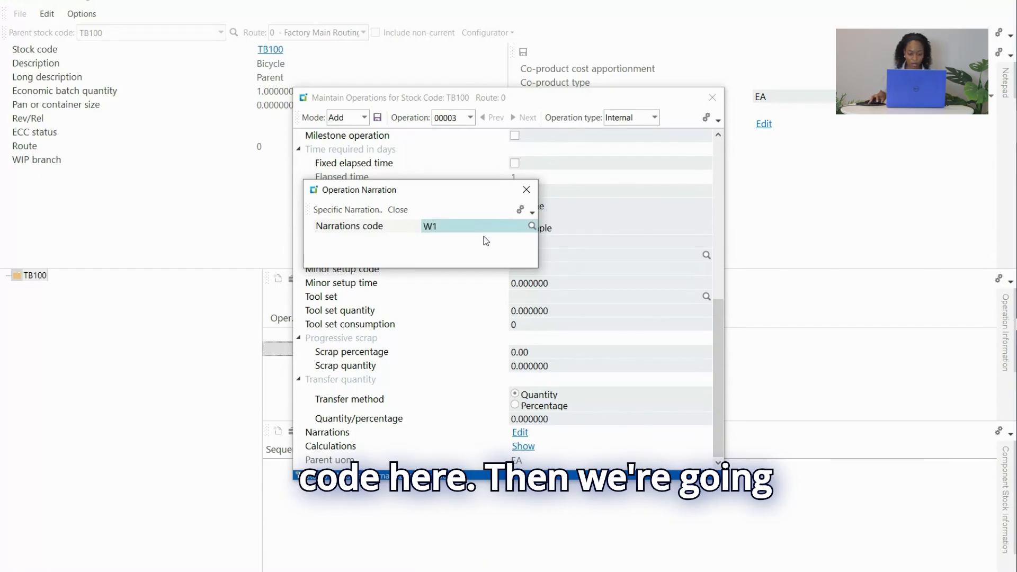
pyautogui.click(526, 189)
pyautogui.click(525, 434)
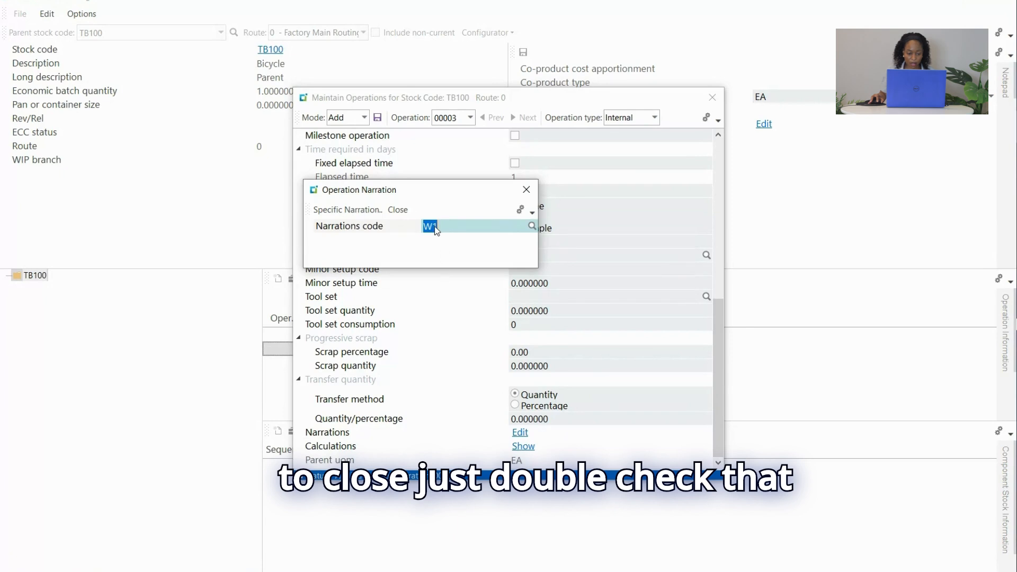
pyautogui.click(530, 193)
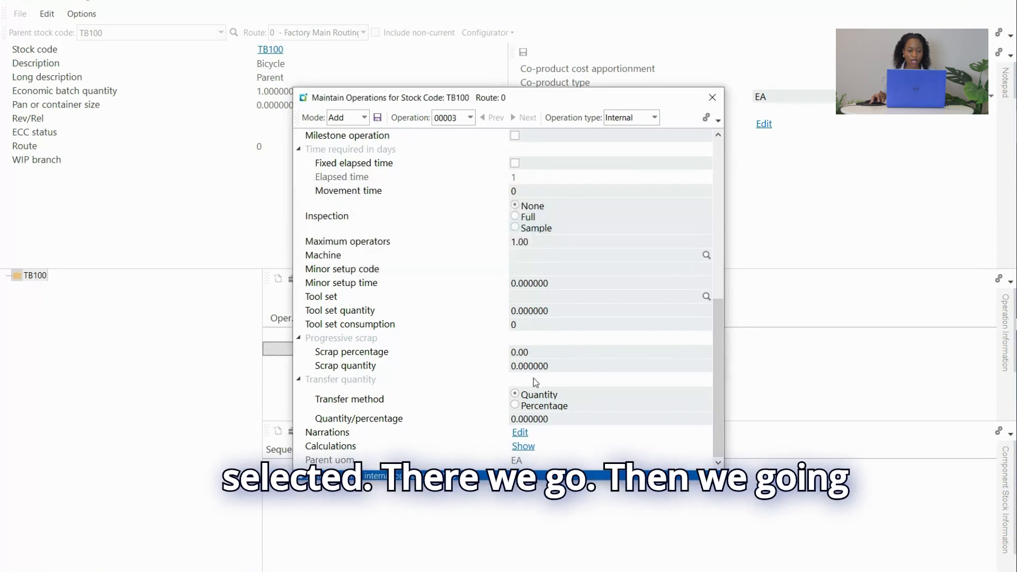
pyautogui.click(377, 117)
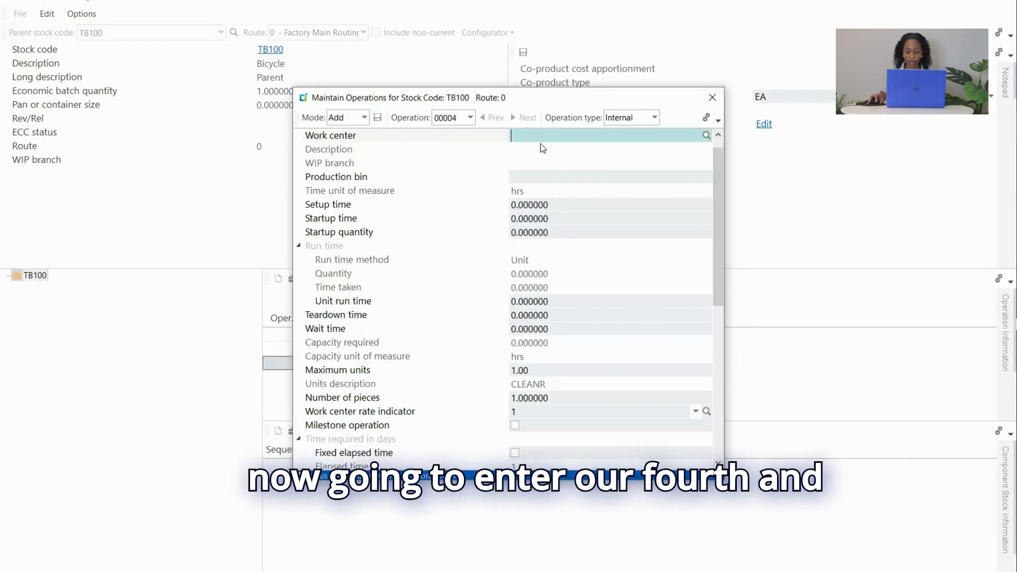
pyautogui.scroll(1, 716, 166)
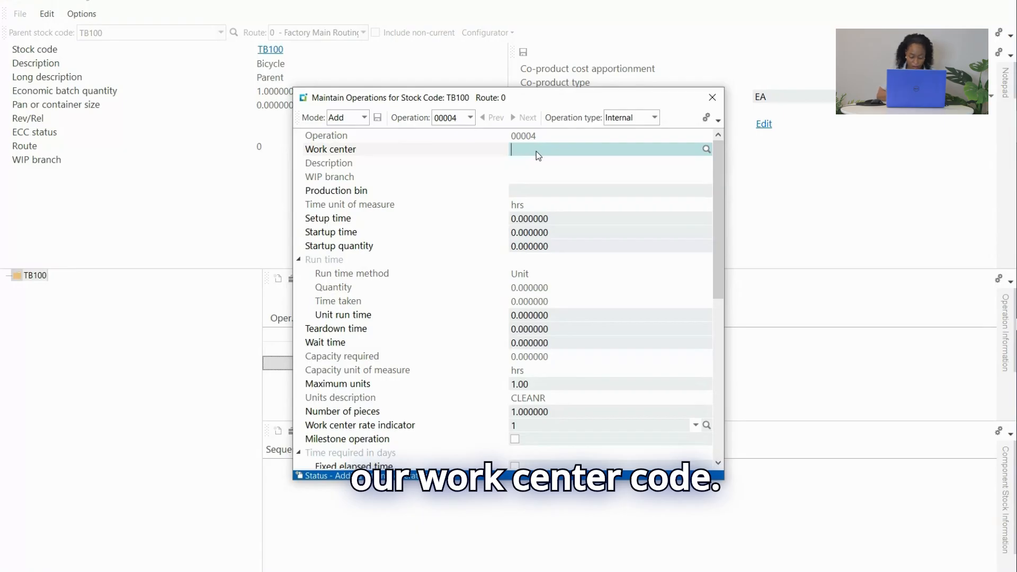
# Step: Assign work center PAINT to the fourth operation
pyautogui.write('P')
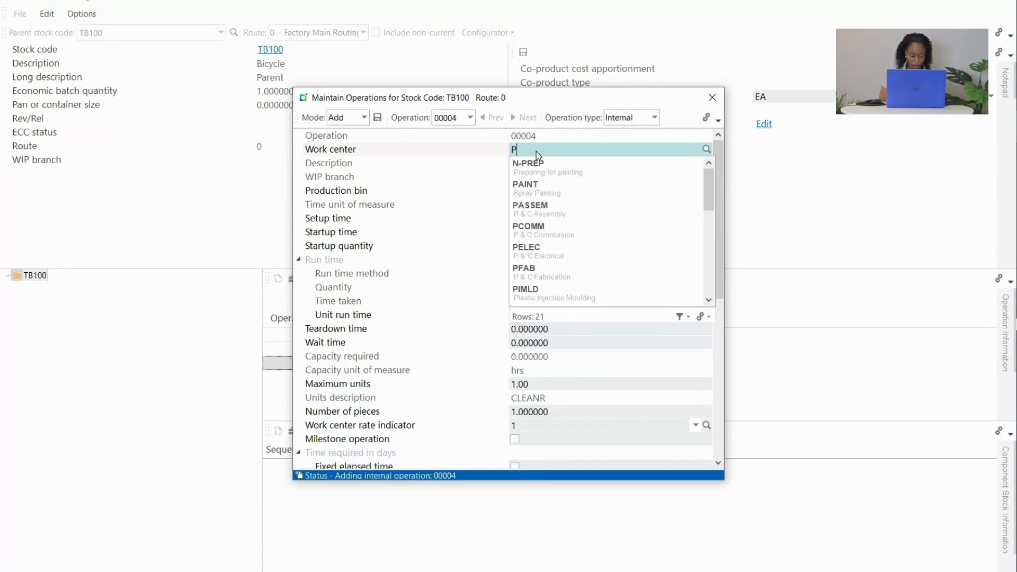
pyautogui.write('AINT')
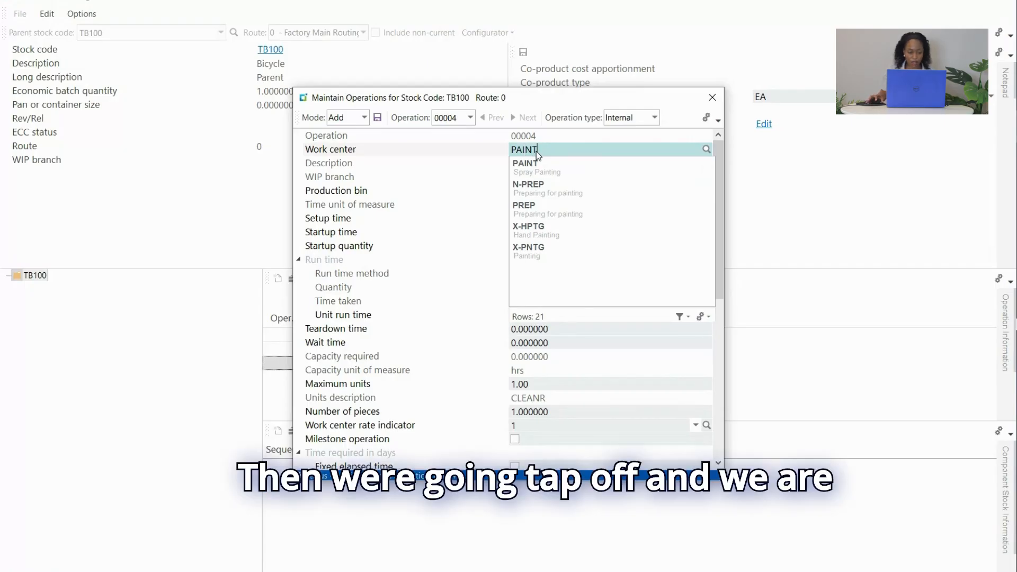
pyautogui.press('Tab')
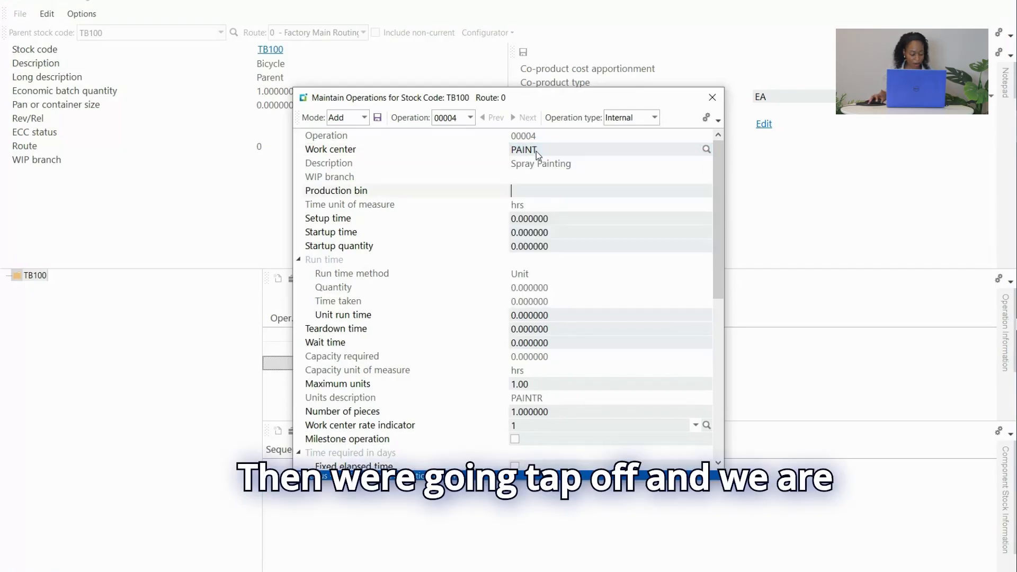
# Step: Set the fourth operation's setup time to 0.25 hours and its unit run time to 1 hour
pyautogui.click(550, 219)
pyautogui.write('0')
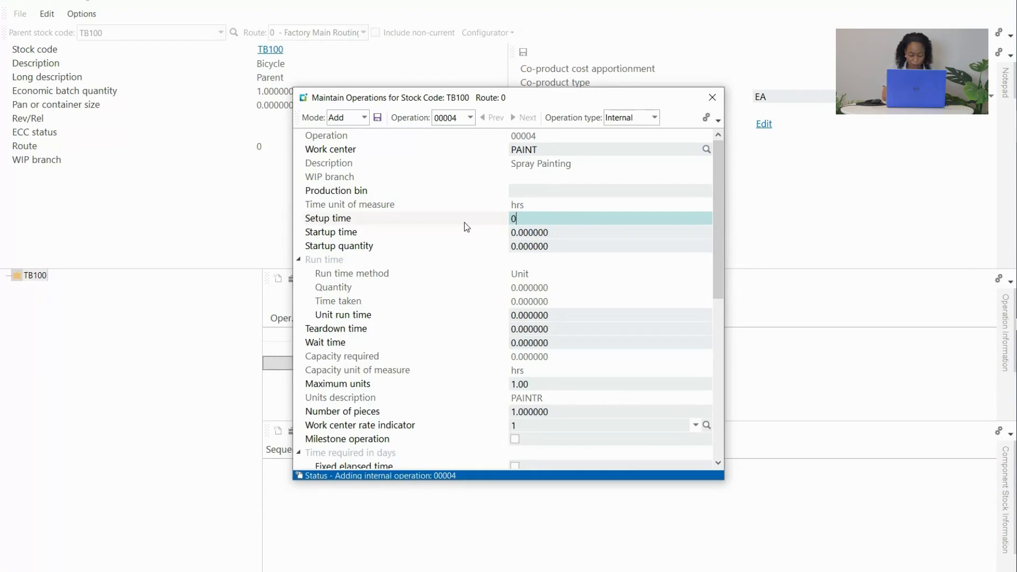
pyautogui.write('.25')
pyautogui.press('Tab')
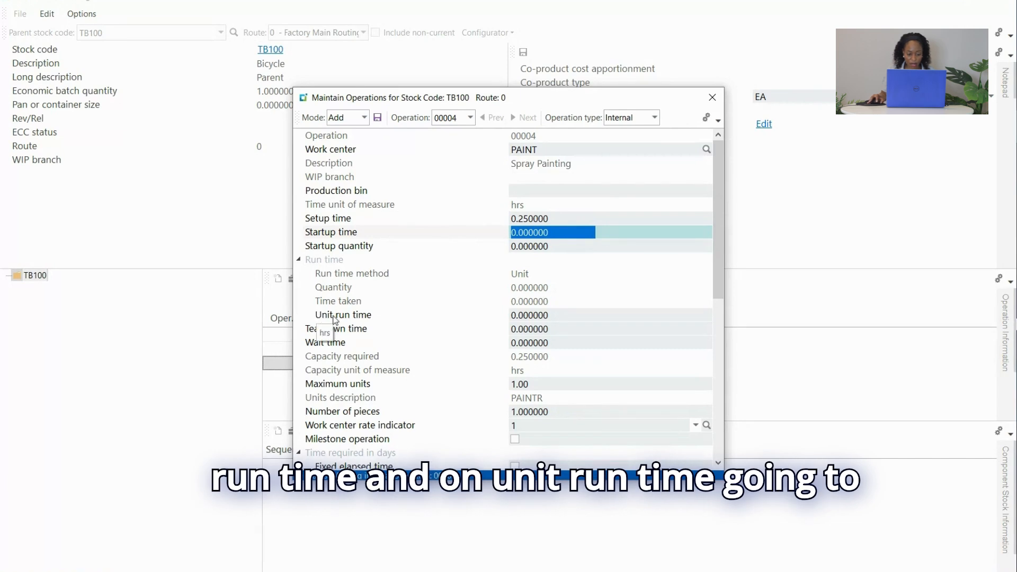
pyautogui.click(564, 315)
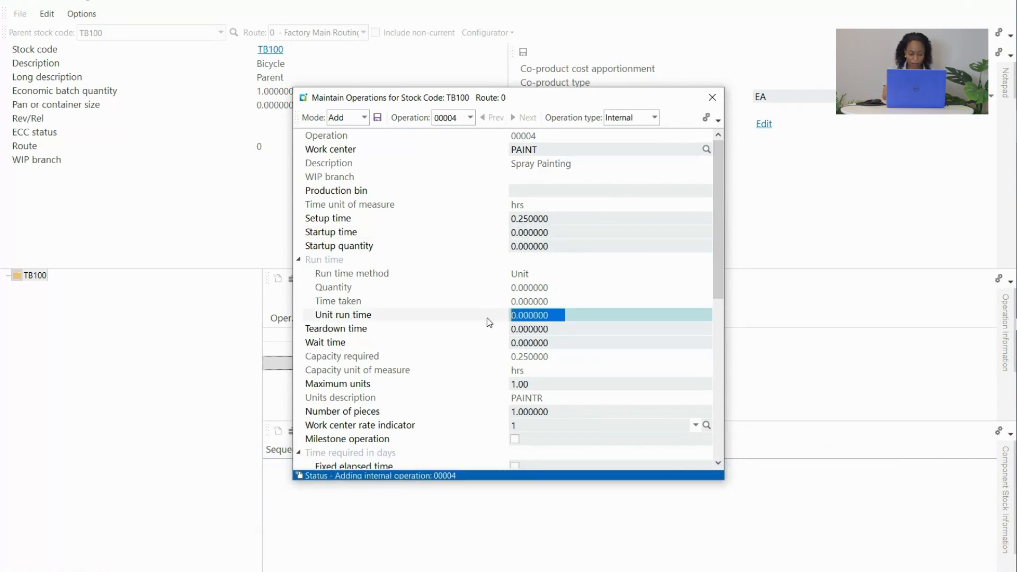
pyautogui.write('1')
pyautogui.press('Tab')
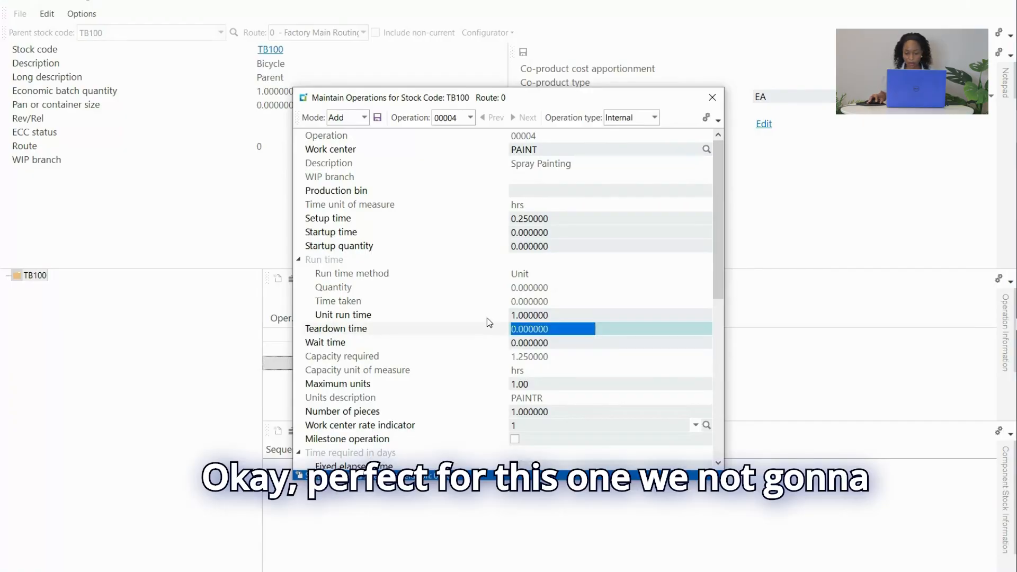
# Step: Save the fourth operation, close the operation maintenance window without adding a fifth, and exit the Structures & Routings program
pyautogui.moveTo(717, 222); pyautogui.dragTo(722, 177)
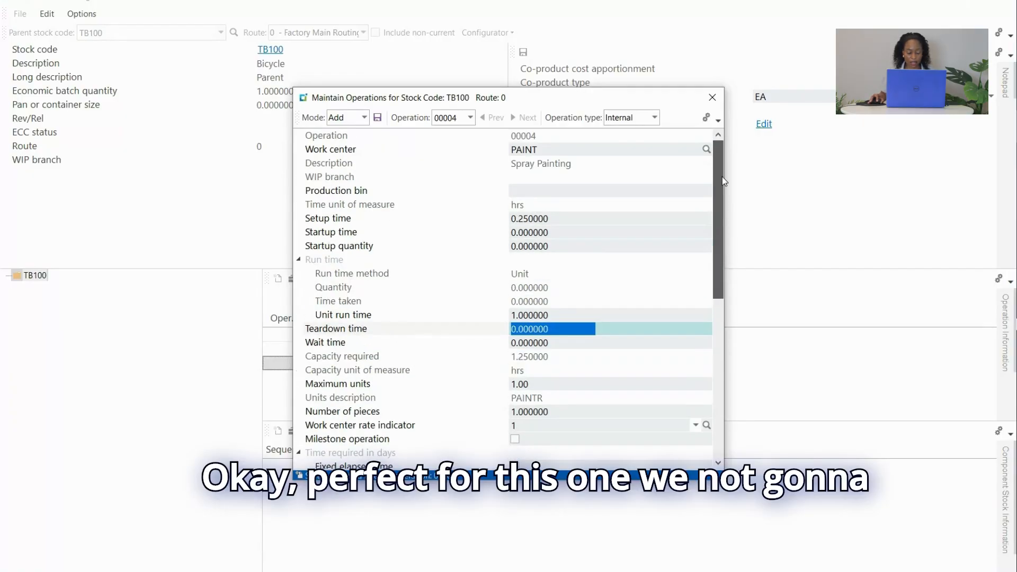
pyautogui.click(376, 120)
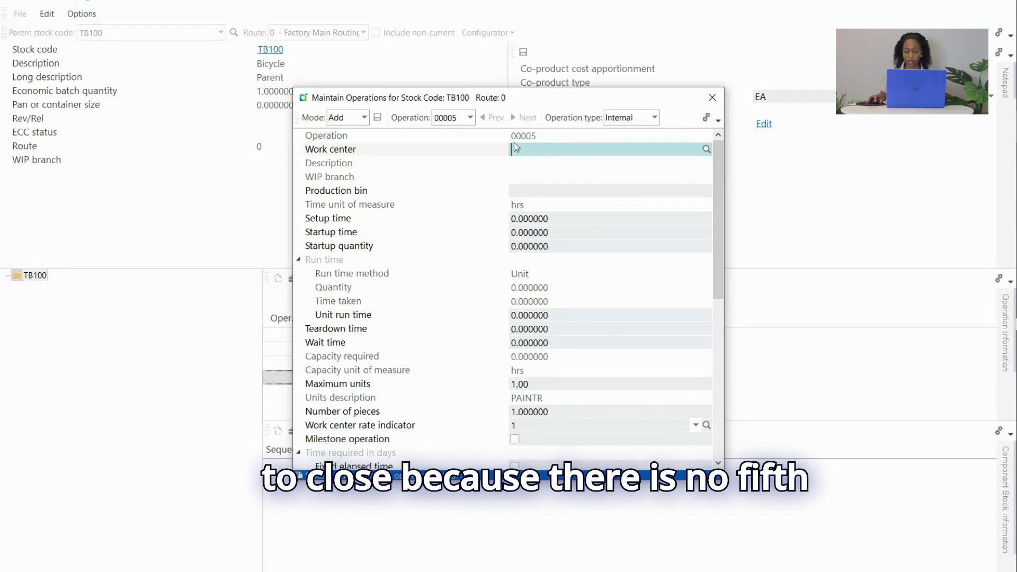
pyautogui.click(712, 97)
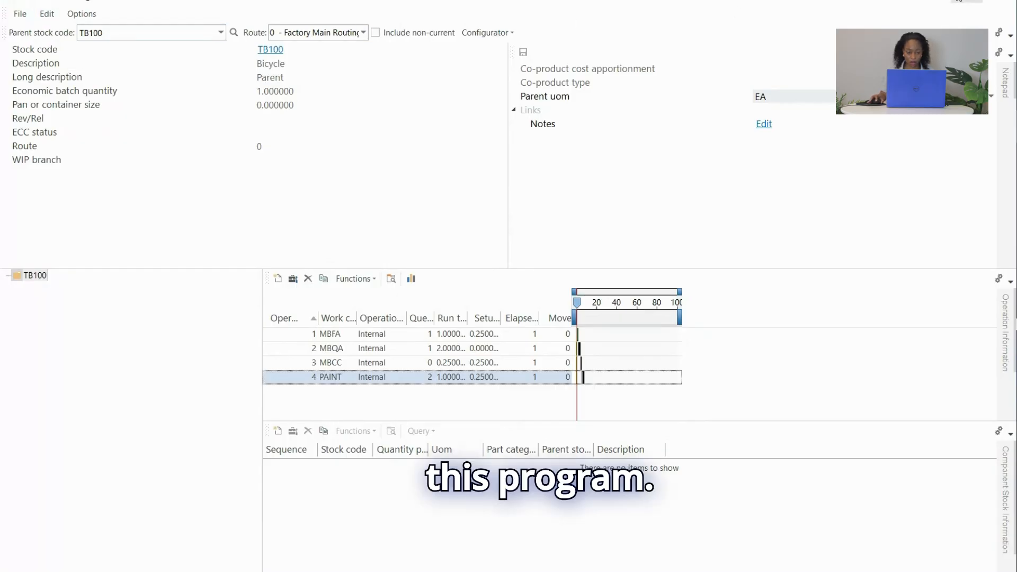
pyautogui.click(1003, 3)
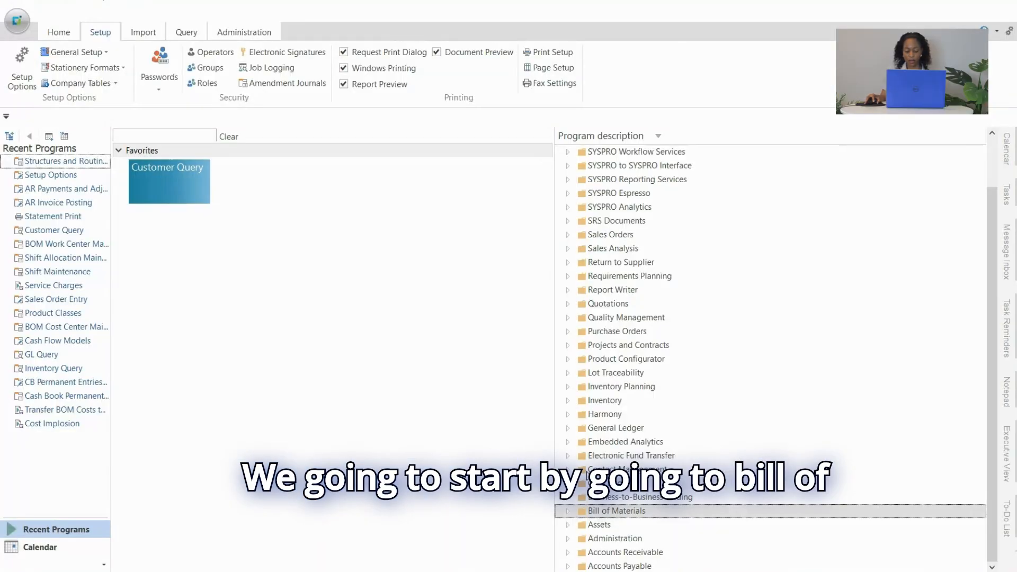
# Step: Open Structures and Routings from the Bill of Materials setup programs and maximize its window
pyautogui.click(567, 511)
pyautogui.scroll(-2, 634, 455)
pyautogui.scroll(-2, 635, 454)
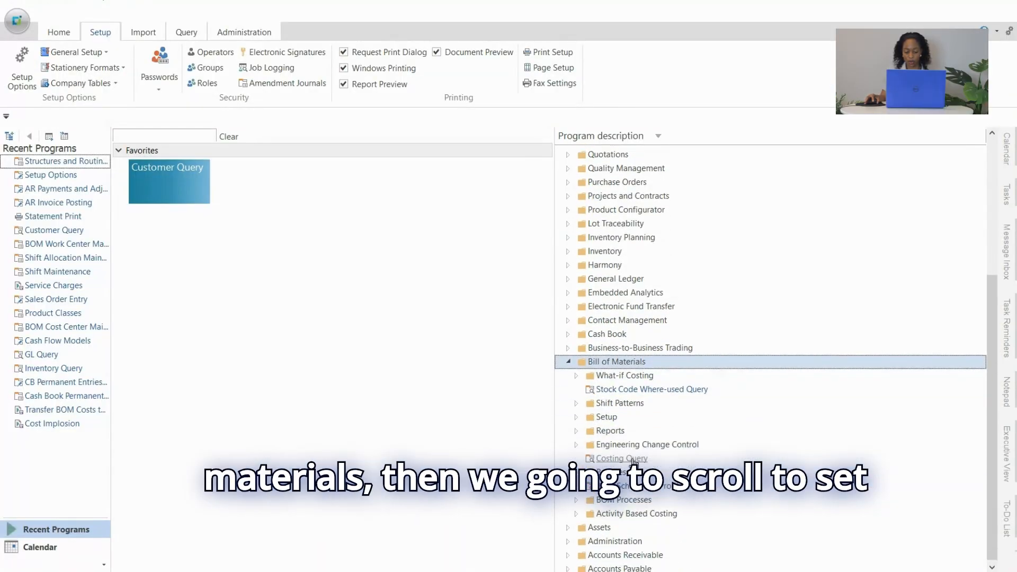
pyautogui.click(580, 416)
pyautogui.scroll(-3, 609, 413)
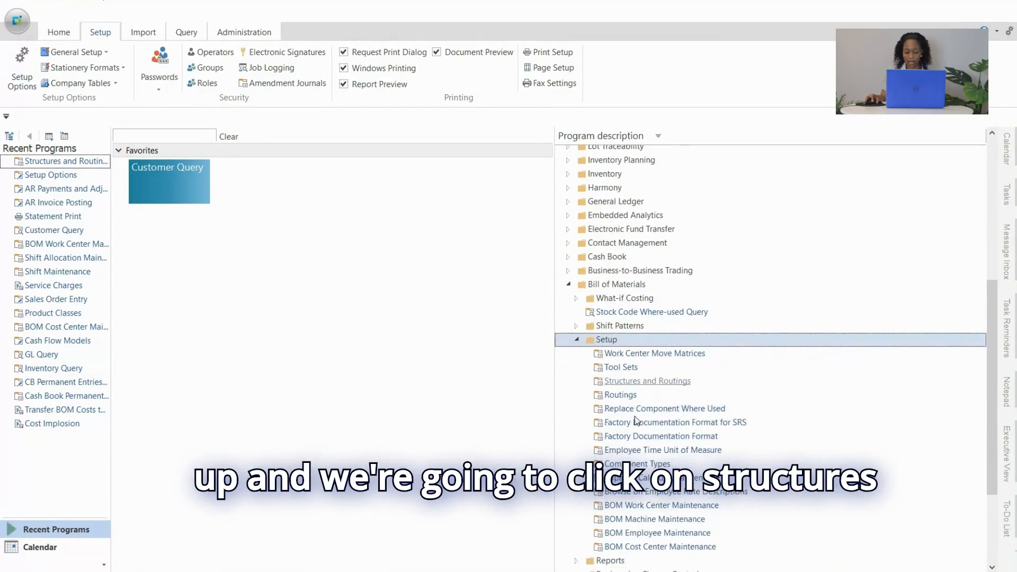
pyautogui.doubleClick(662, 352)
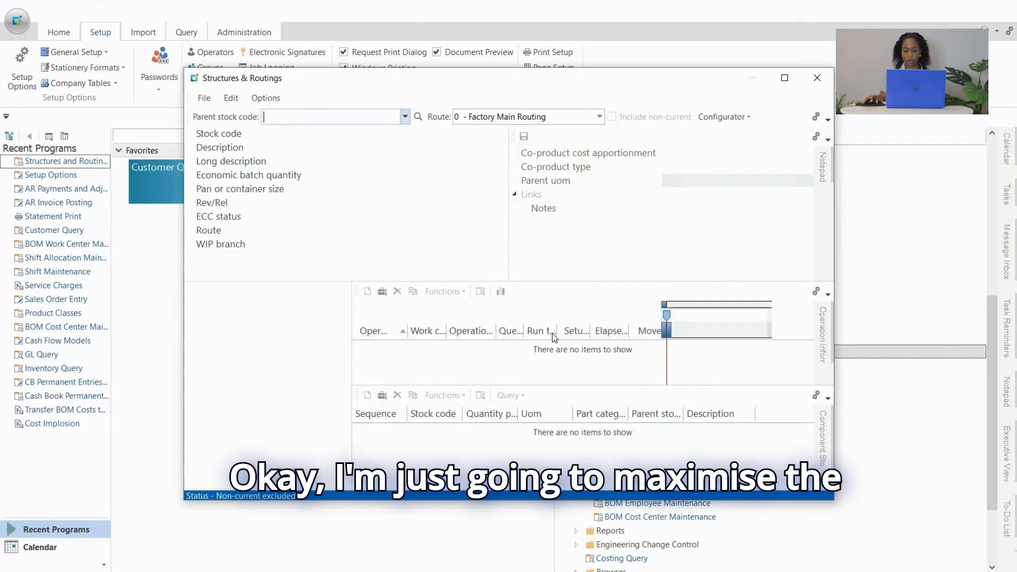
pyautogui.click(777, 77)
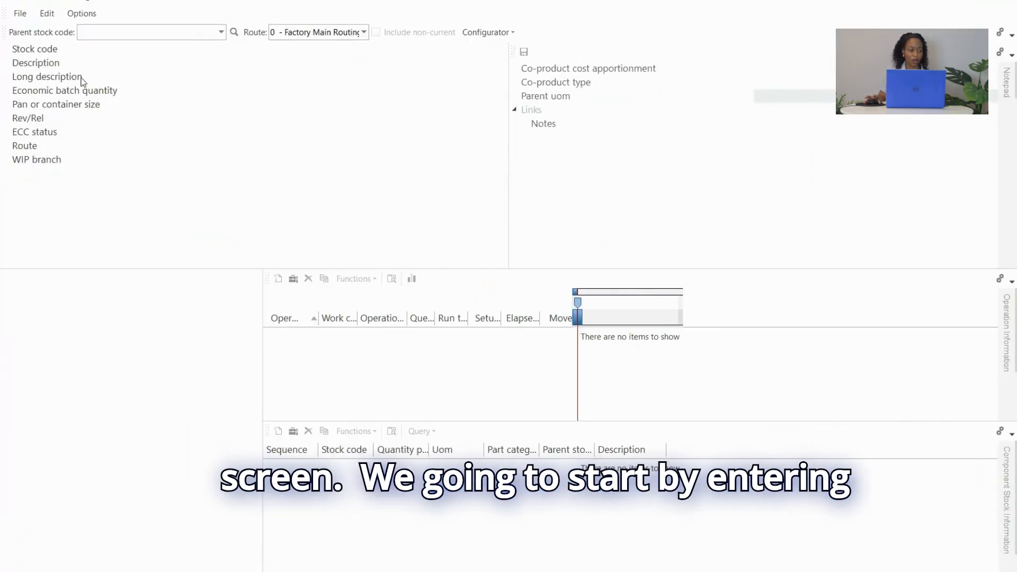
# Step: Load parent stock code TB100 in Structures & Routings
pyautogui.click(108, 37)
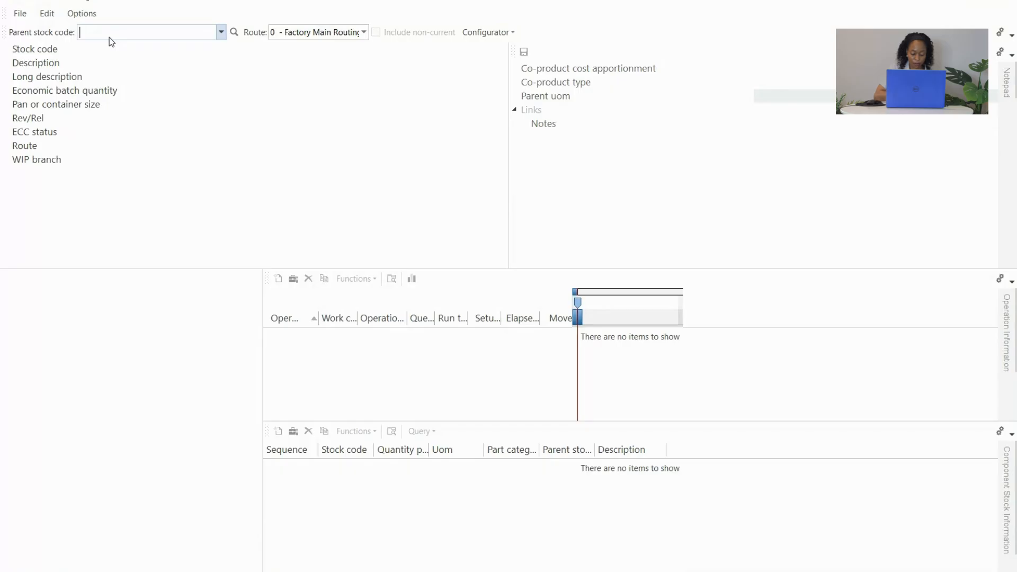
pyautogui.write('TB')
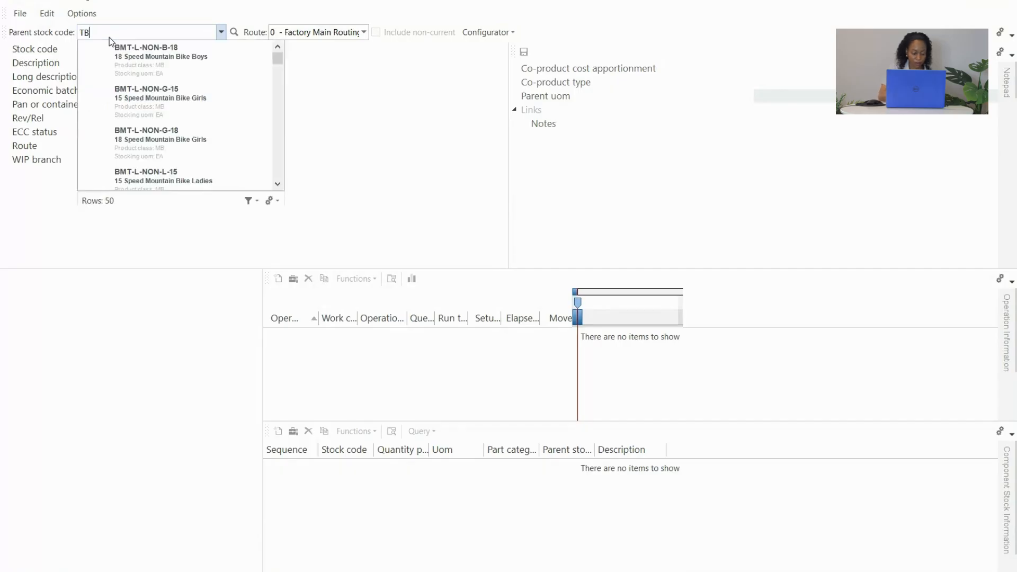
pyautogui.write('100')
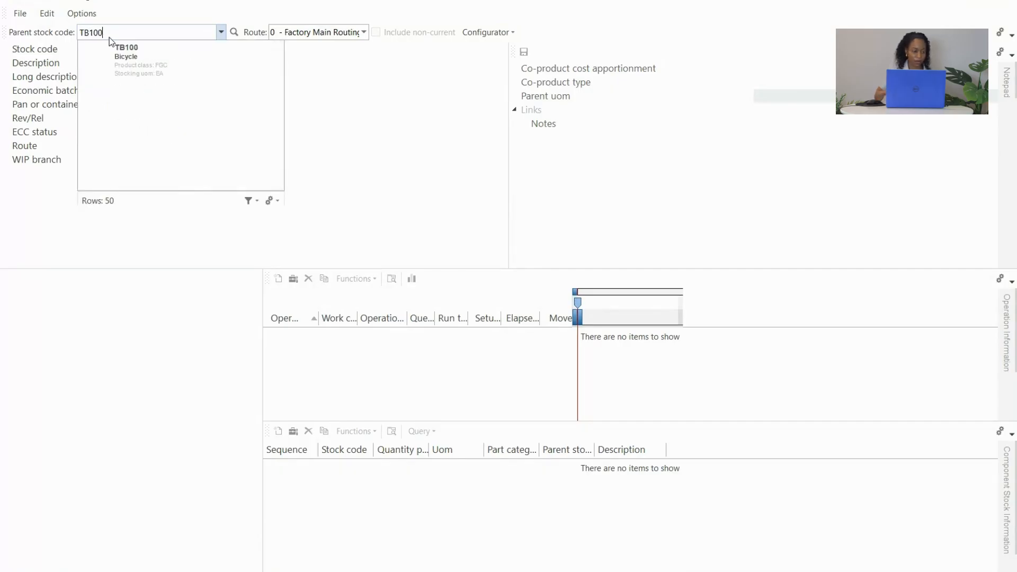
pyautogui.press('Return')
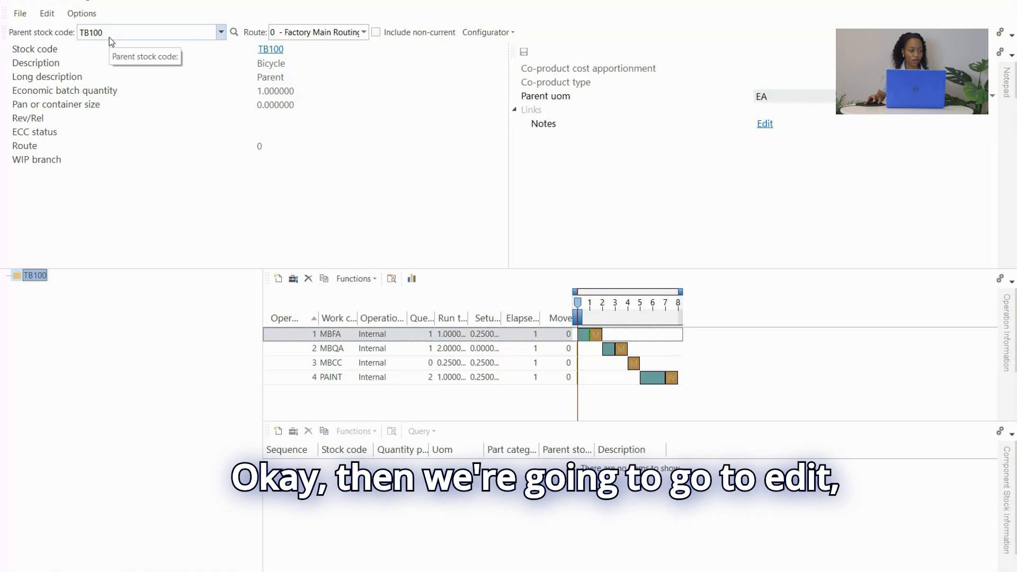
# Step: Add stock code T111 as a component of TB100 with a quantity per of 1, and save it
pyautogui.click(45, 15)
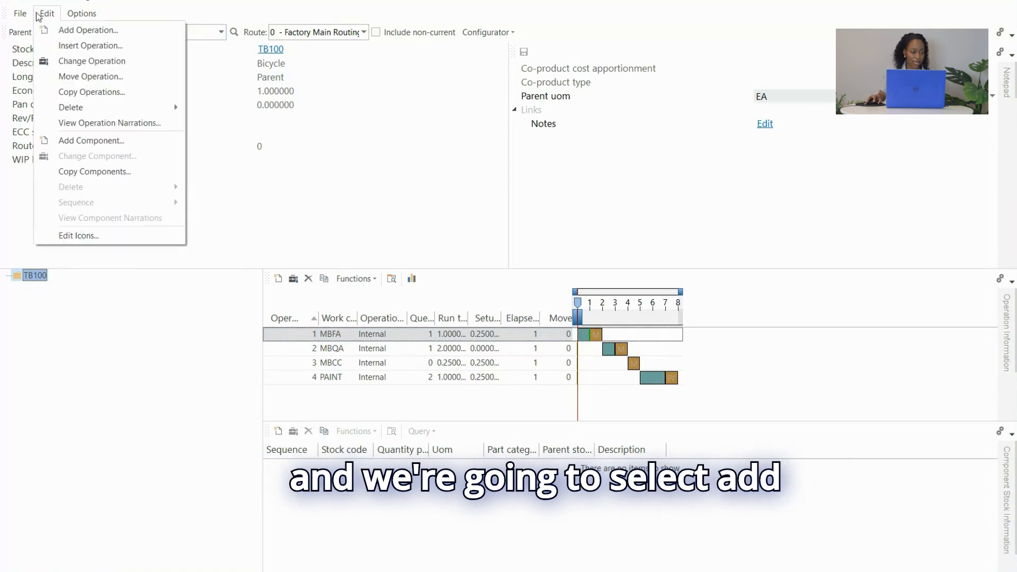
pyautogui.click(93, 141)
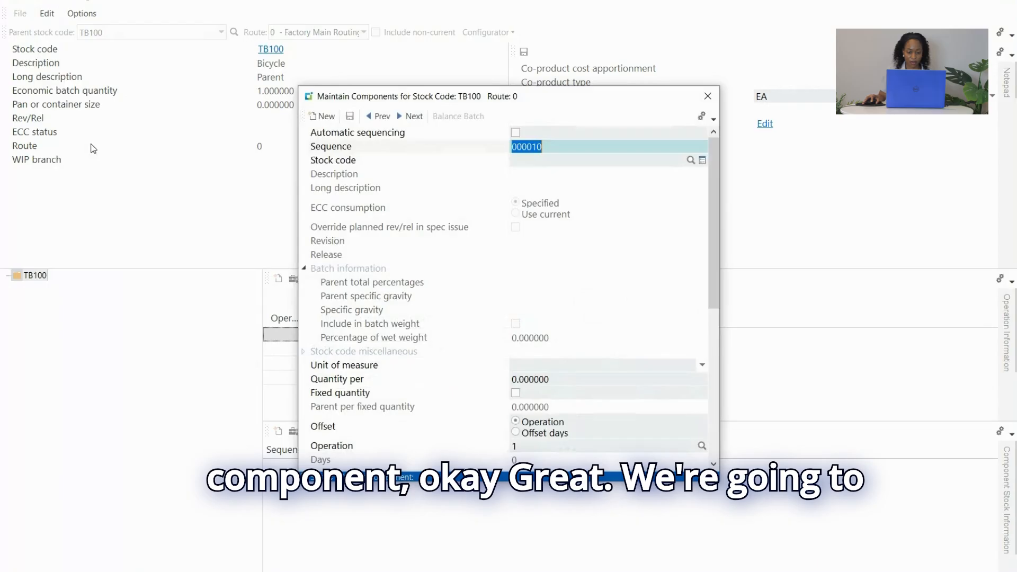
pyautogui.click(568, 165)
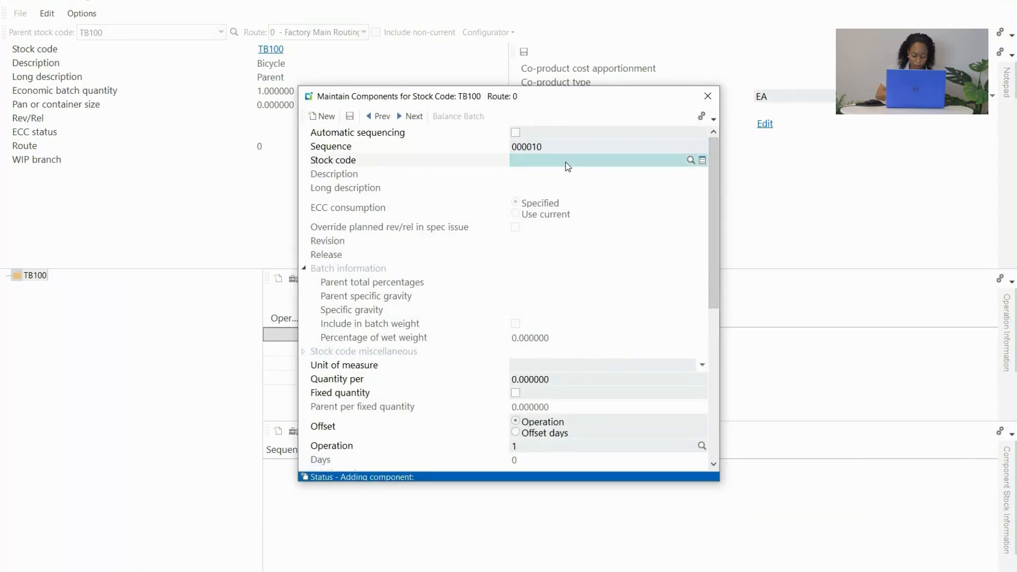
pyautogui.write('T111')
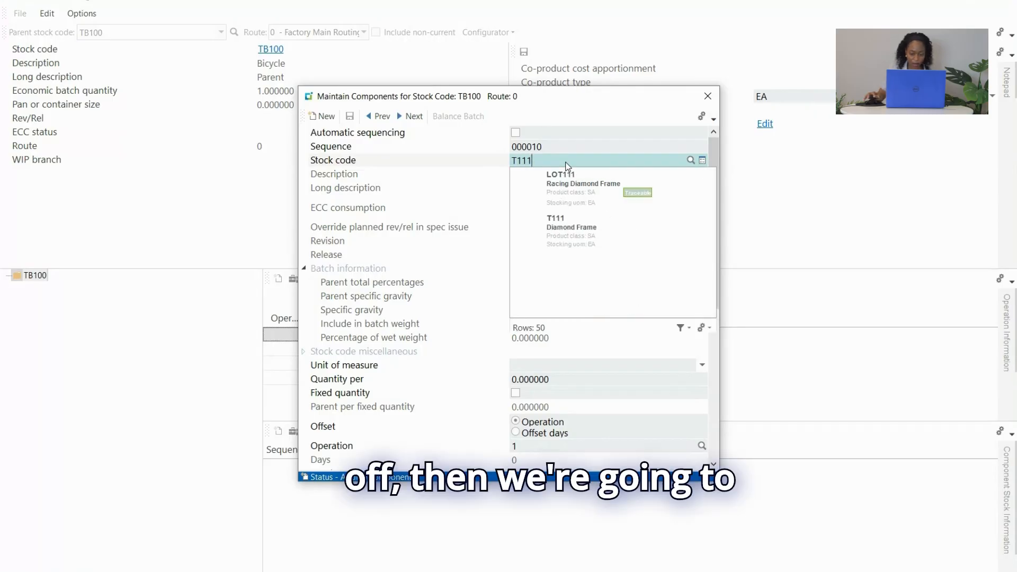
pyautogui.press('Tab')
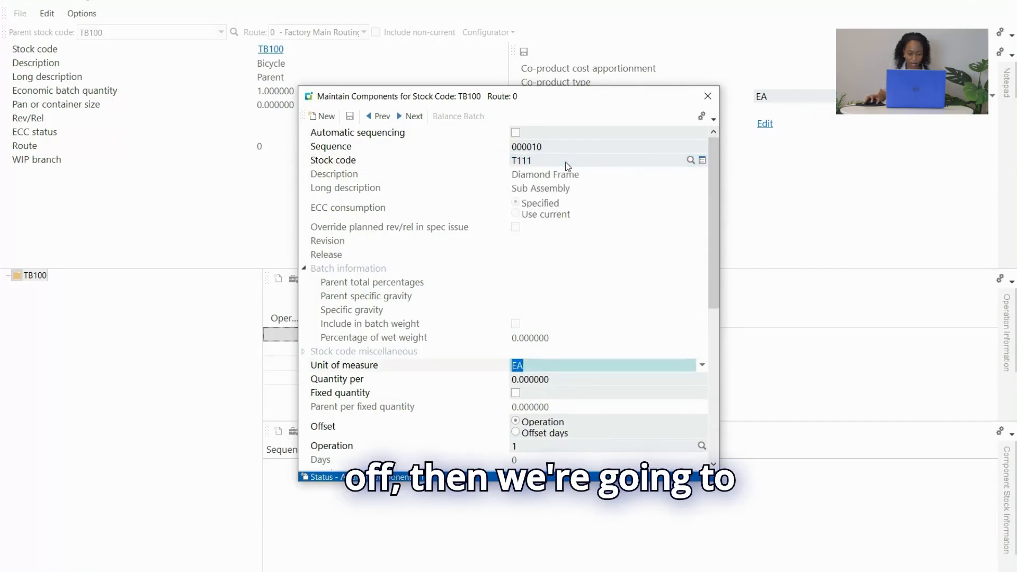
pyautogui.click(576, 377)
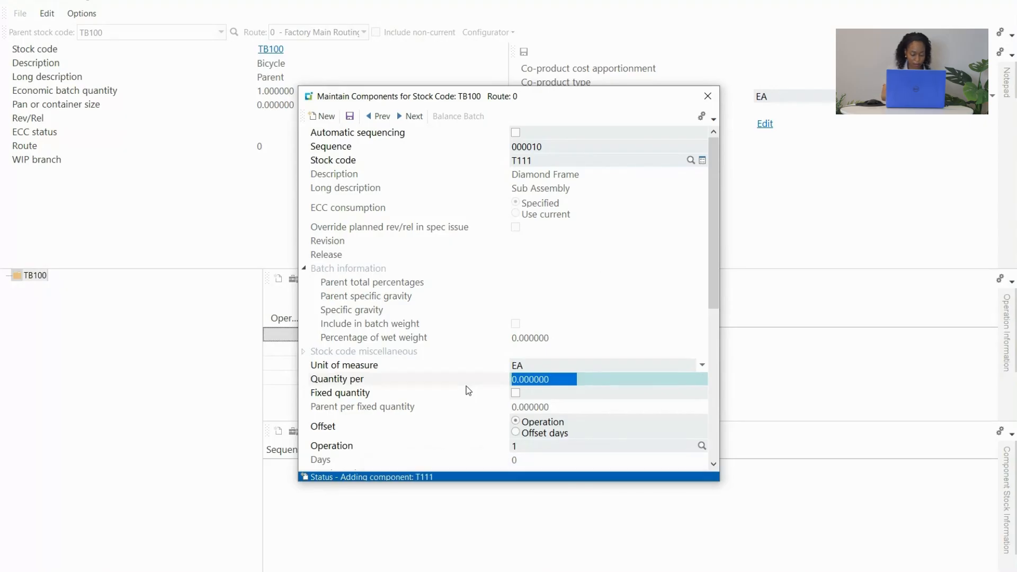
pyautogui.write('1')
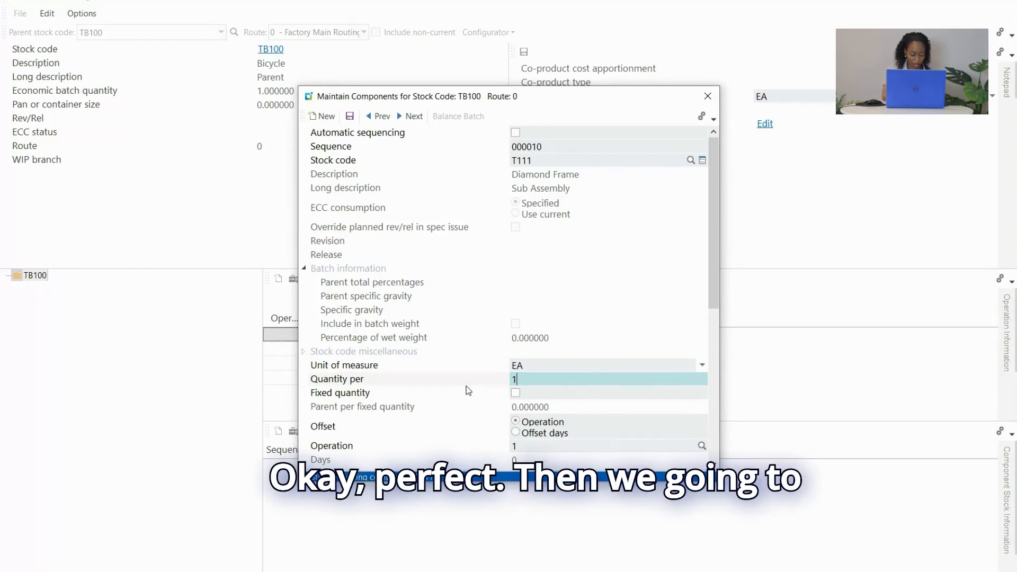
pyautogui.press('Tab')
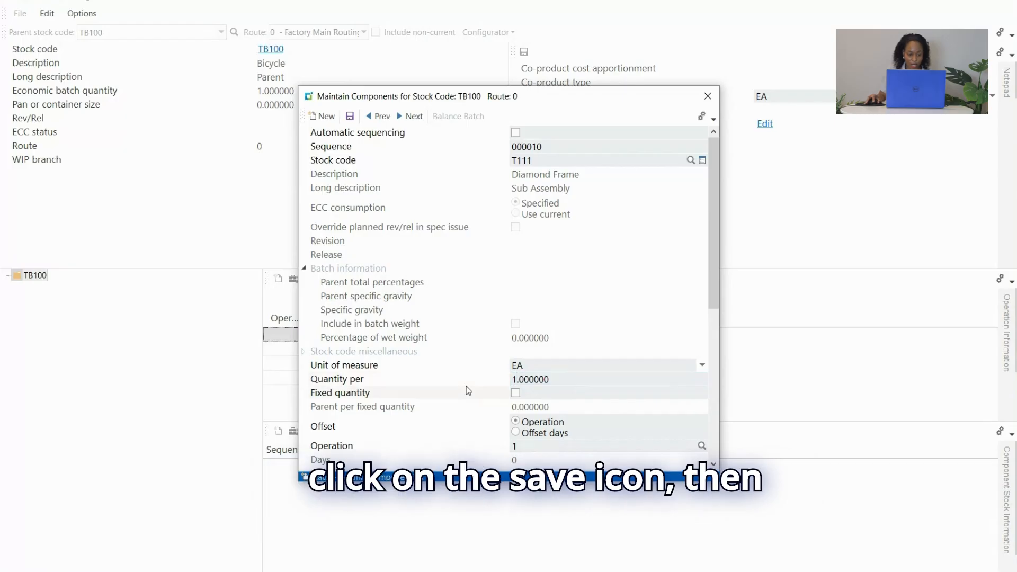
pyautogui.click(352, 115)
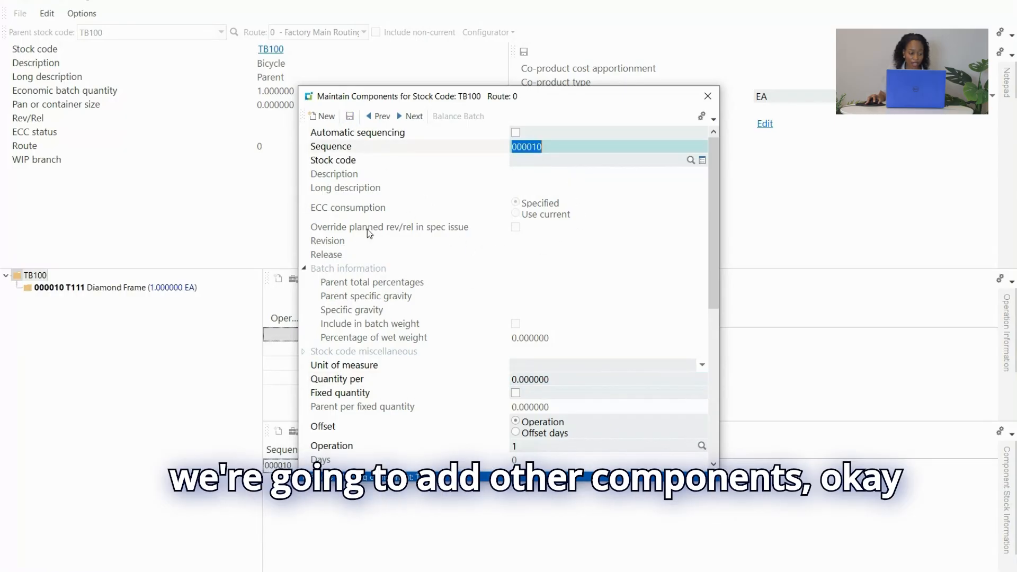
# Step: Add stock code T112 as a component of TB100 with a quantity per of 1, and save it
pyautogui.click(544, 161)
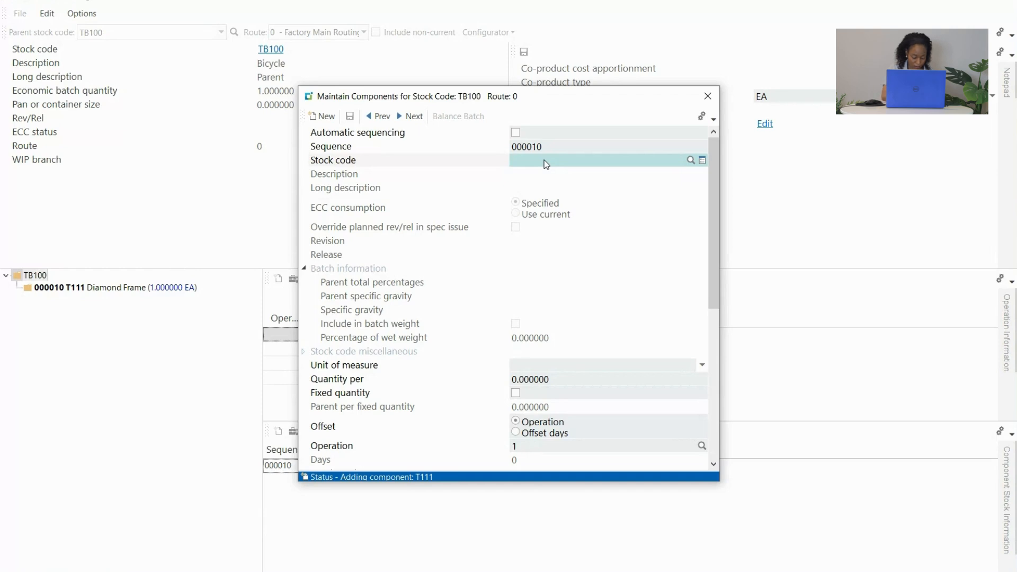
pyautogui.write('T112')
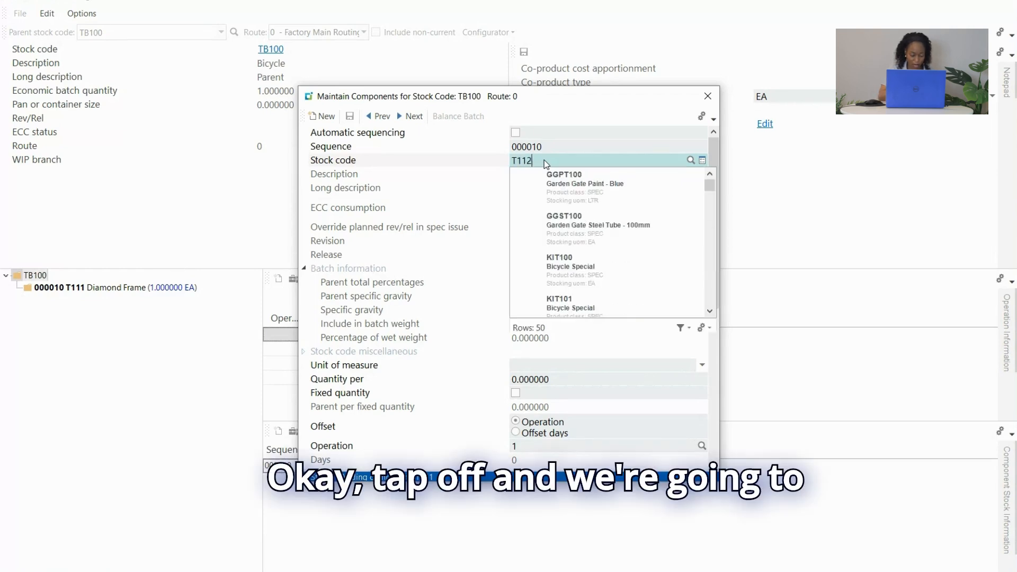
pyautogui.press('Tab')
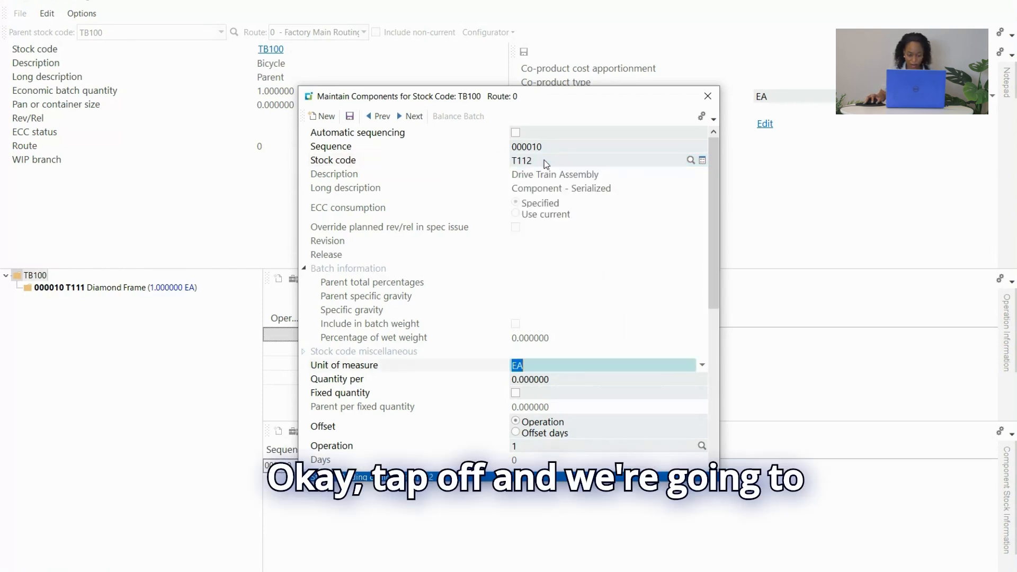
pyautogui.click(566, 380)
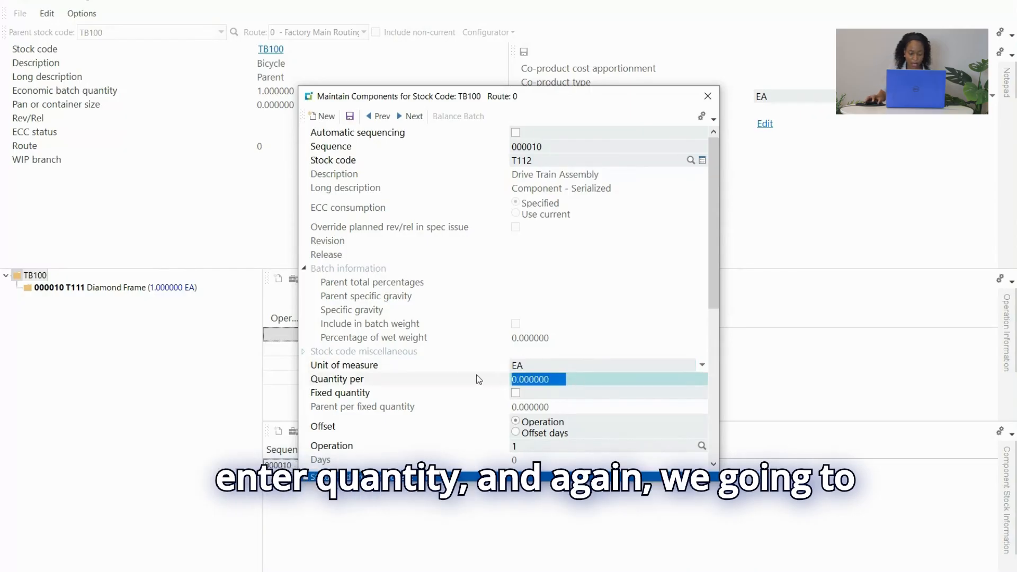
pyautogui.write('1')
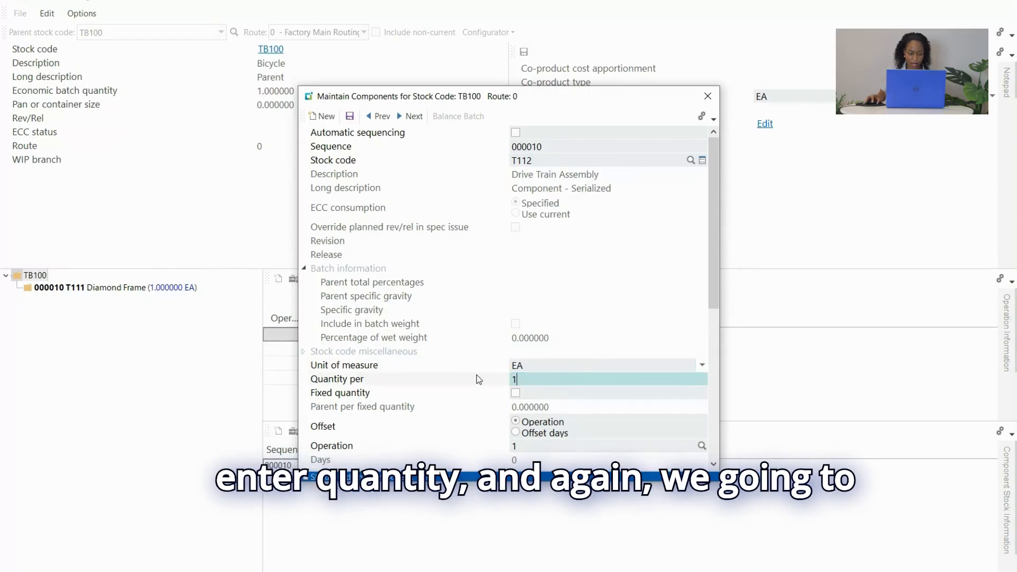
pyautogui.click(350, 116)
# Step: Add stock code T113 as a component of TB100 with a quantity per of 1, and save it
pyautogui.click(551, 161)
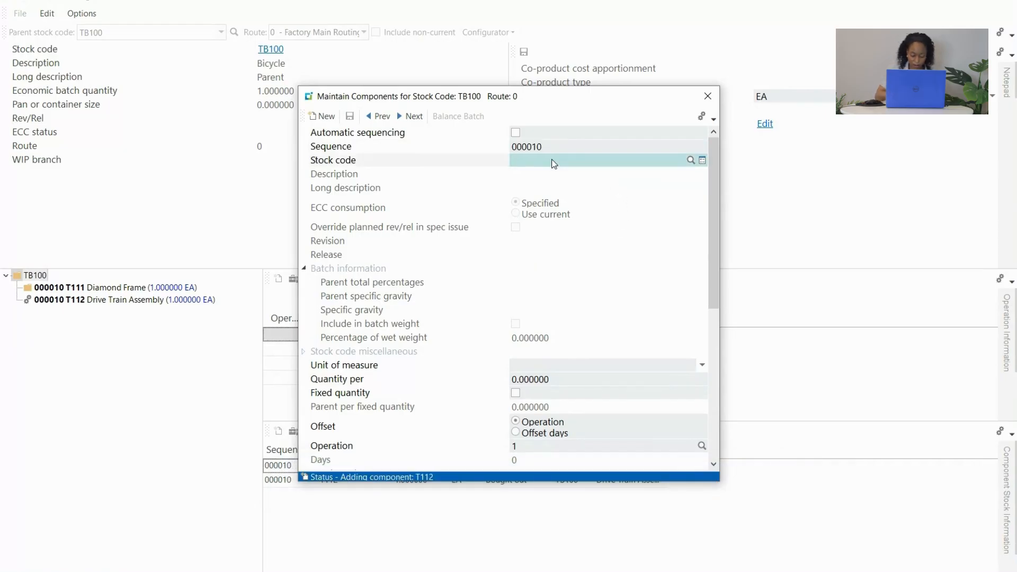
pyautogui.write('T113')
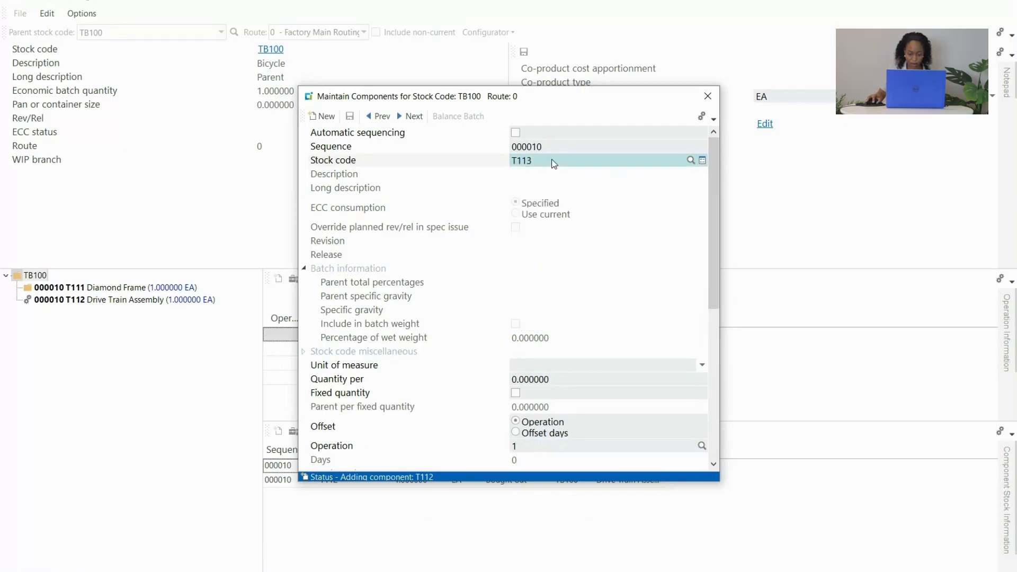
pyautogui.press('Tab')
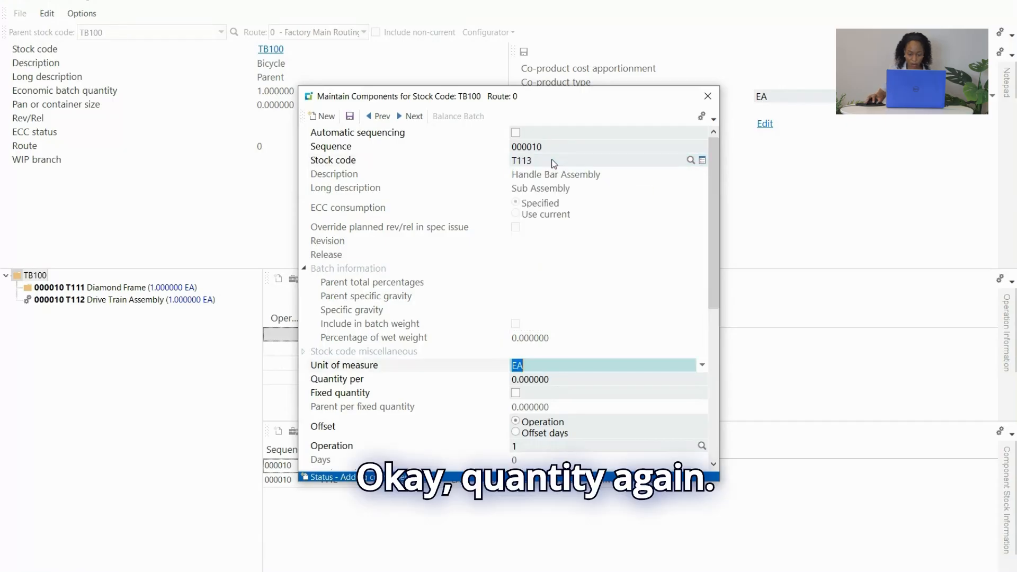
pyautogui.click(558, 378)
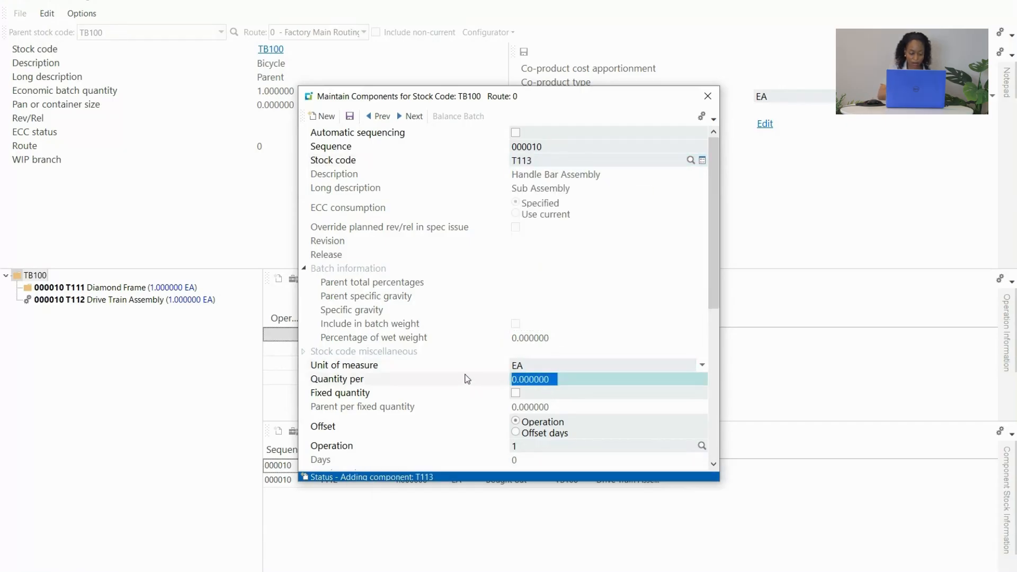
pyautogui.write('1')
pyautogui.press('Tab')
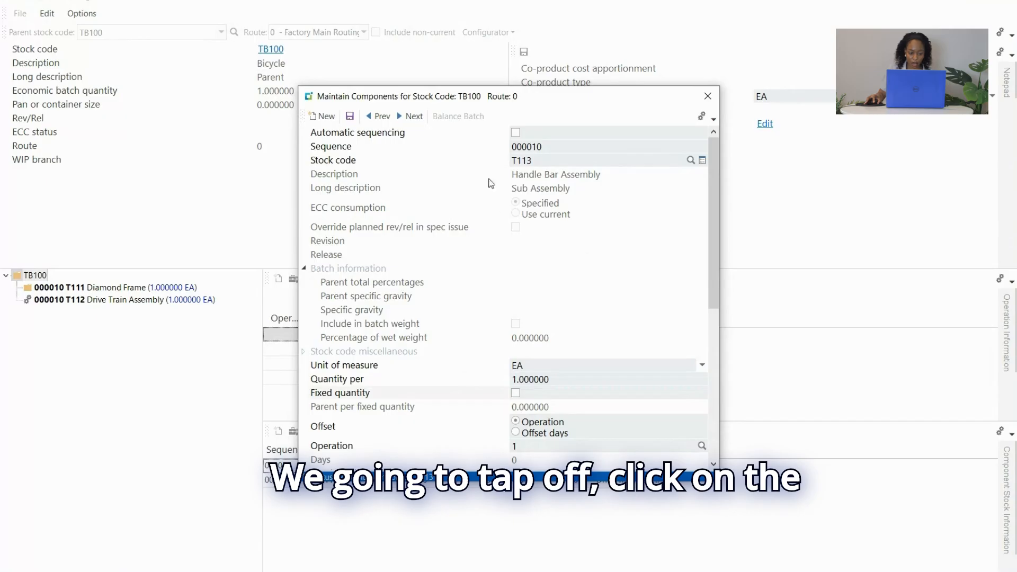
pyautogui.click(350, 116)
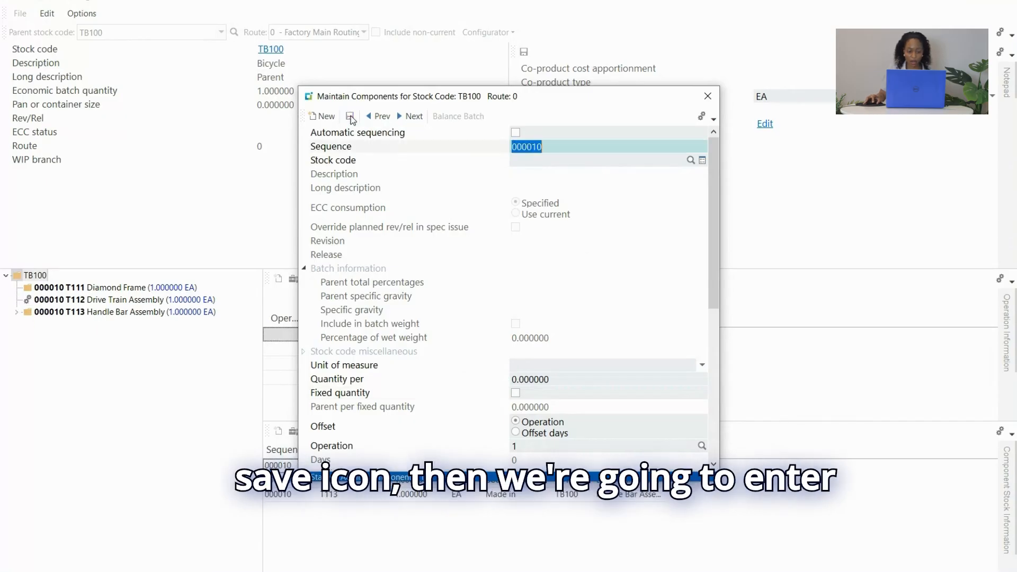
# Step: Add stock code T114 as a component of TB100 with a quantity per of 1, and save it
pyautogui.click(527, 161)
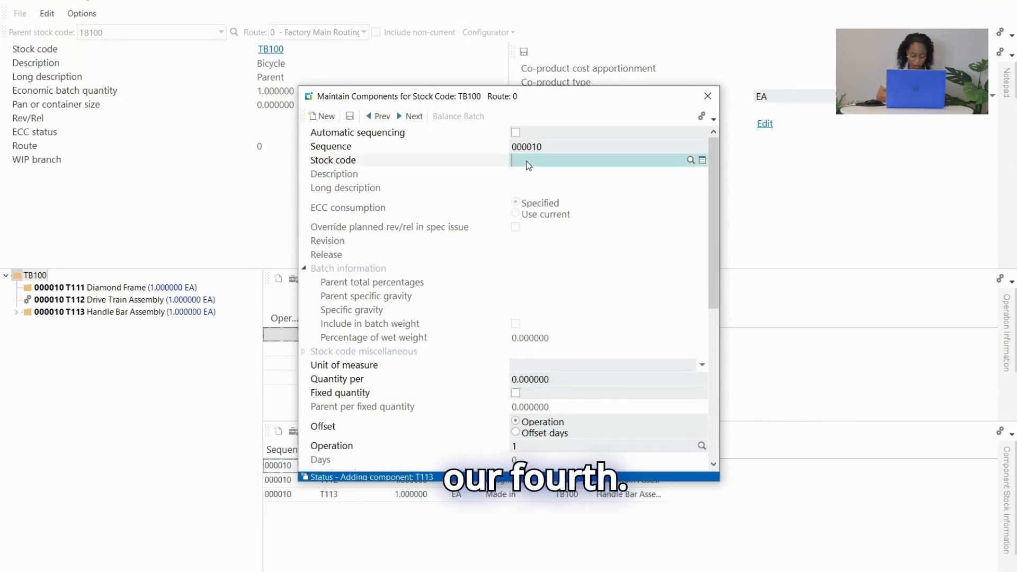
pyautogui.write('T1')
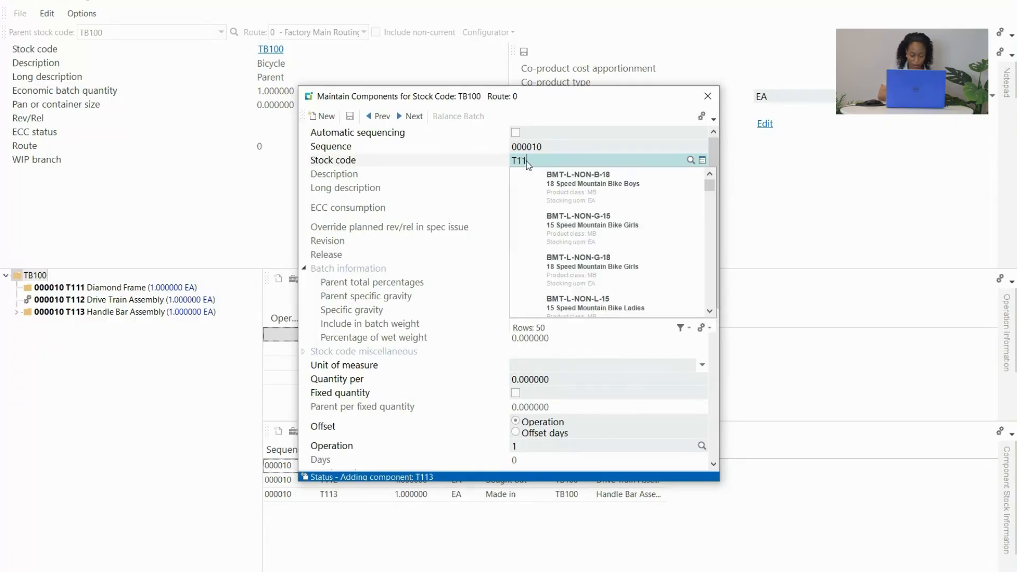
pyautogui.write('1')
pyautogui.press('Tab')
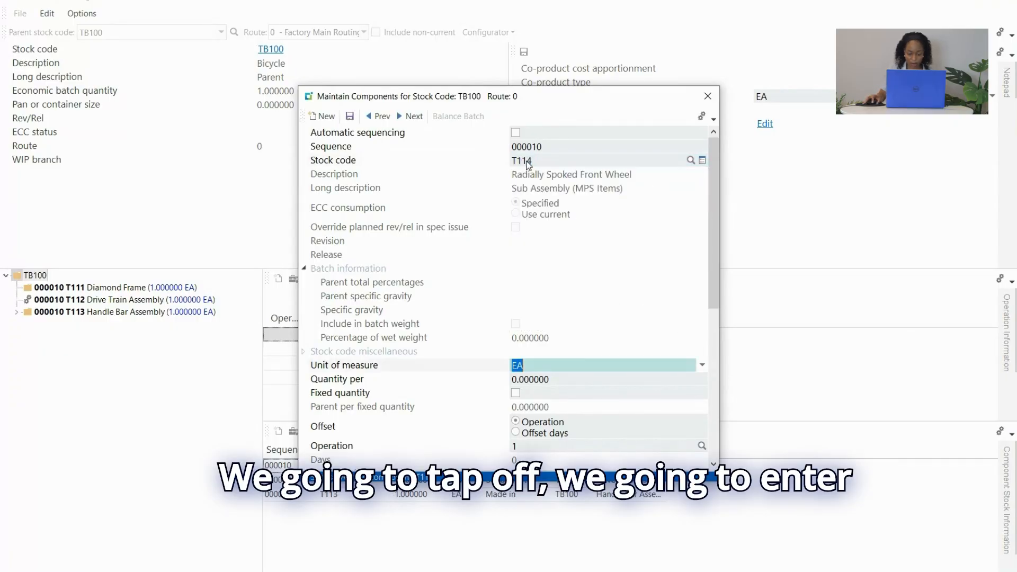
pyautogui.press('Tab')
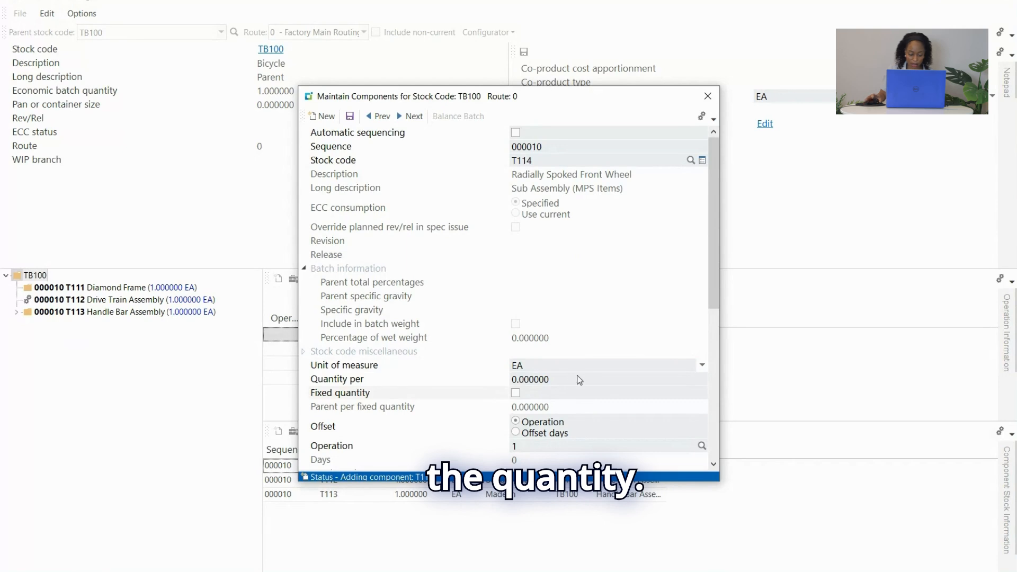
pyautogui.moveTo(569, 380); pyautogui.dragTo(494, 369)
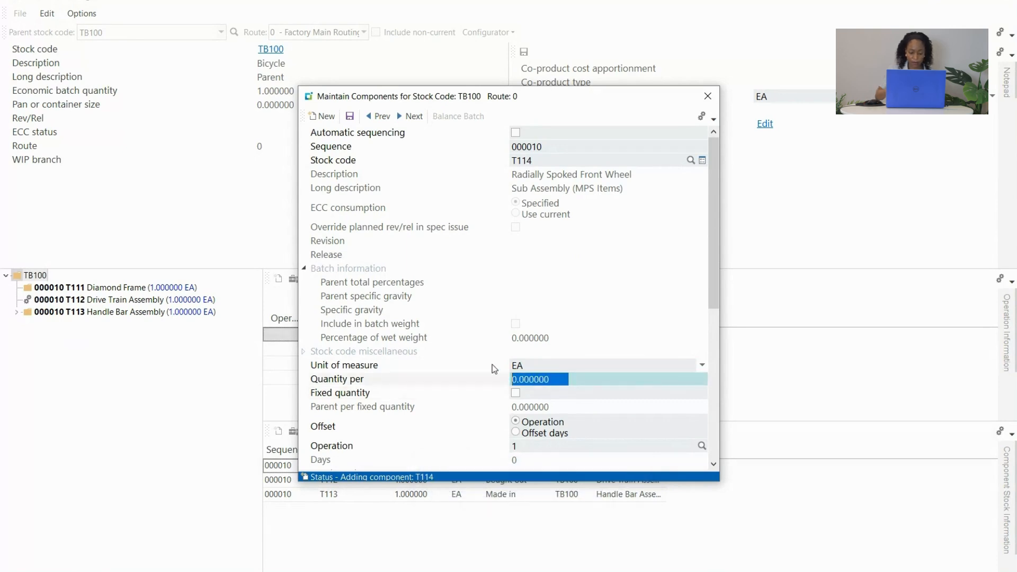
pyautogui.write('1')
pyautogui.press('Tab')
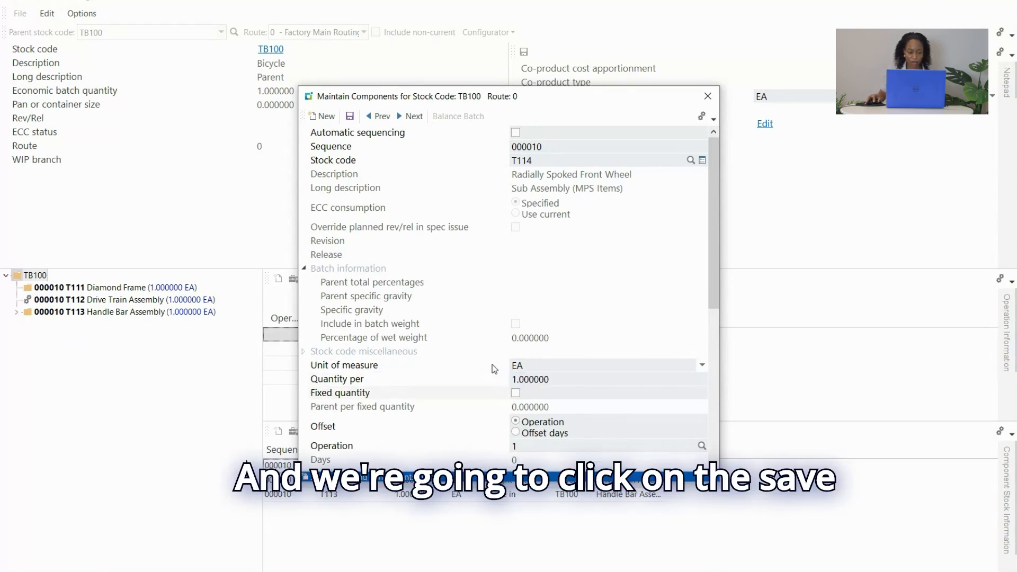
pyautogui.click(349, 116)
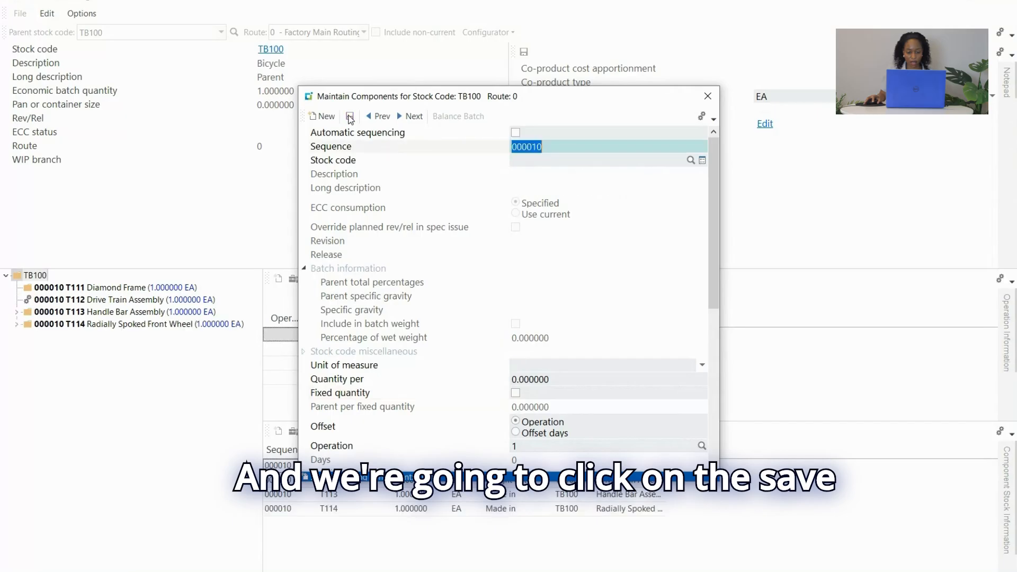
# Step: Add stock code T115 as a component of TB100 with a quantity per of 1, save it and close component maintenance
pyautogui.click(552, 163)
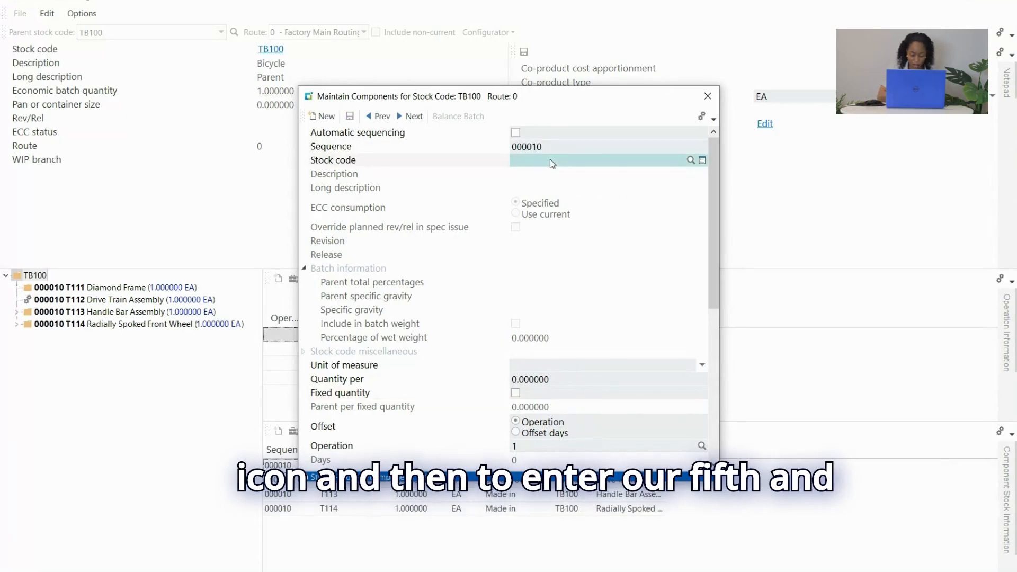
pyautogui.write('T1')
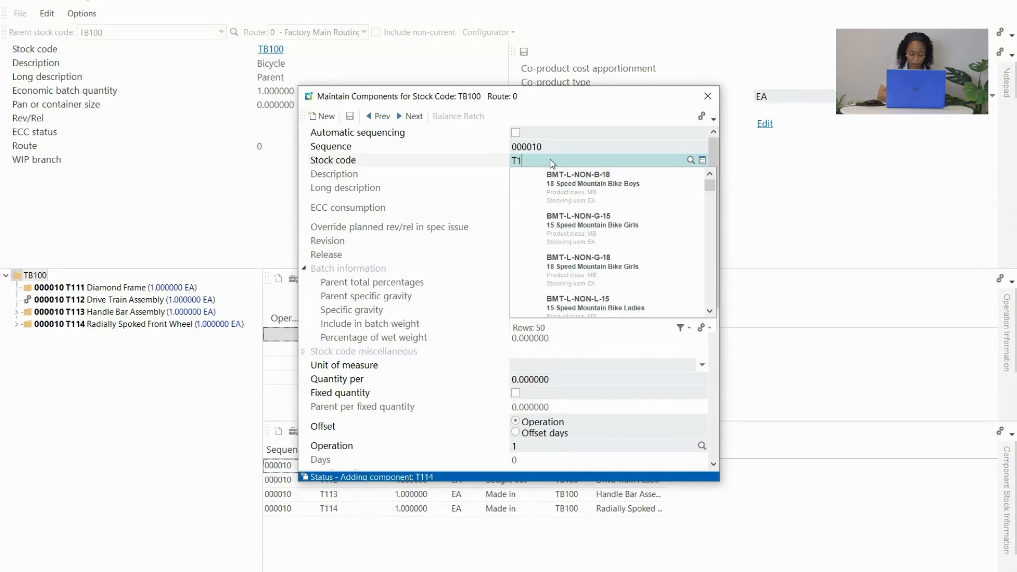
pyautogui.write('15')
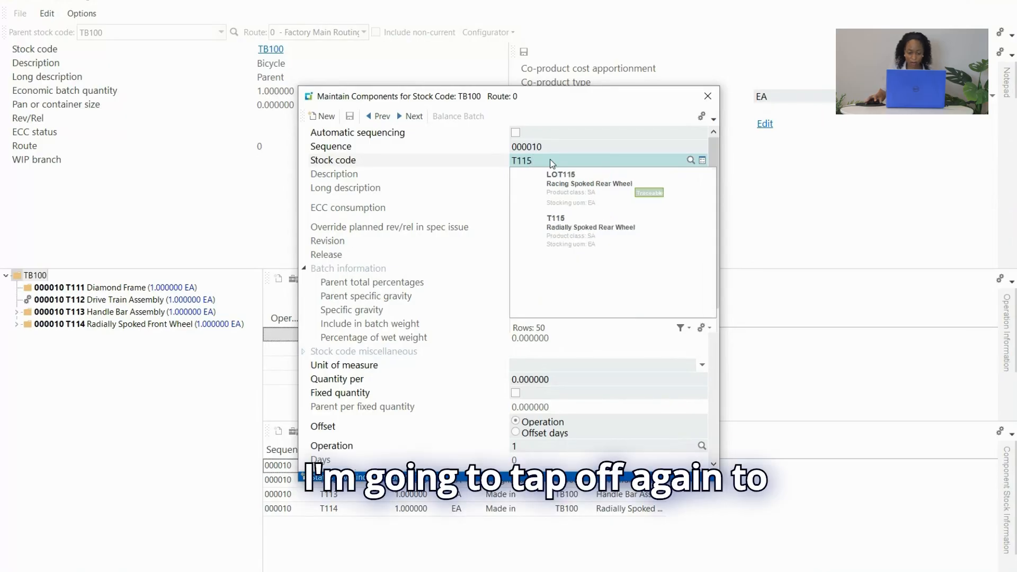
pyautogui.press('Tab')
pyautogui.press('Tab')
pyautogui.press('Tab')
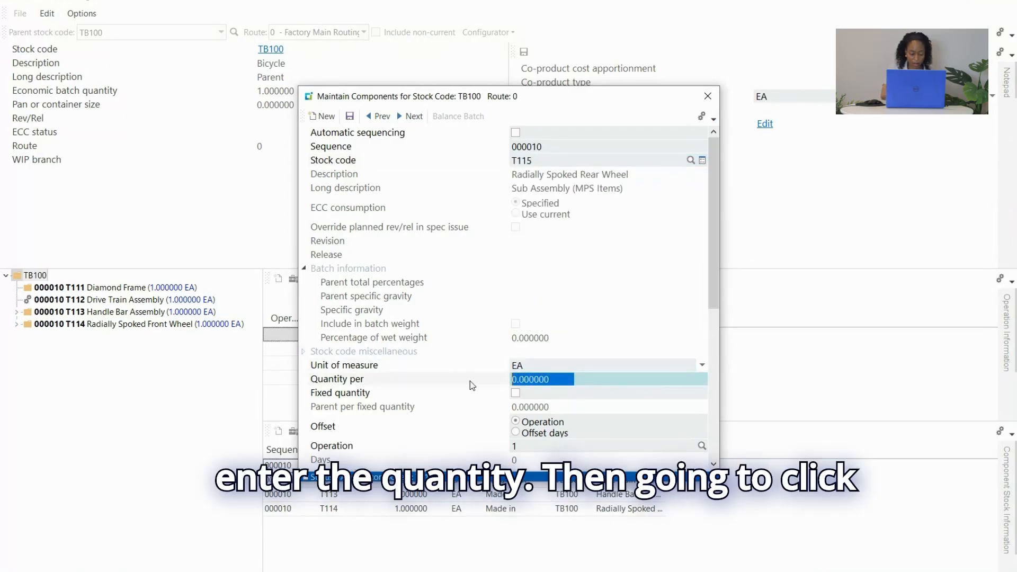
pyautogui.write('1')
pyautogui.press('Tab')
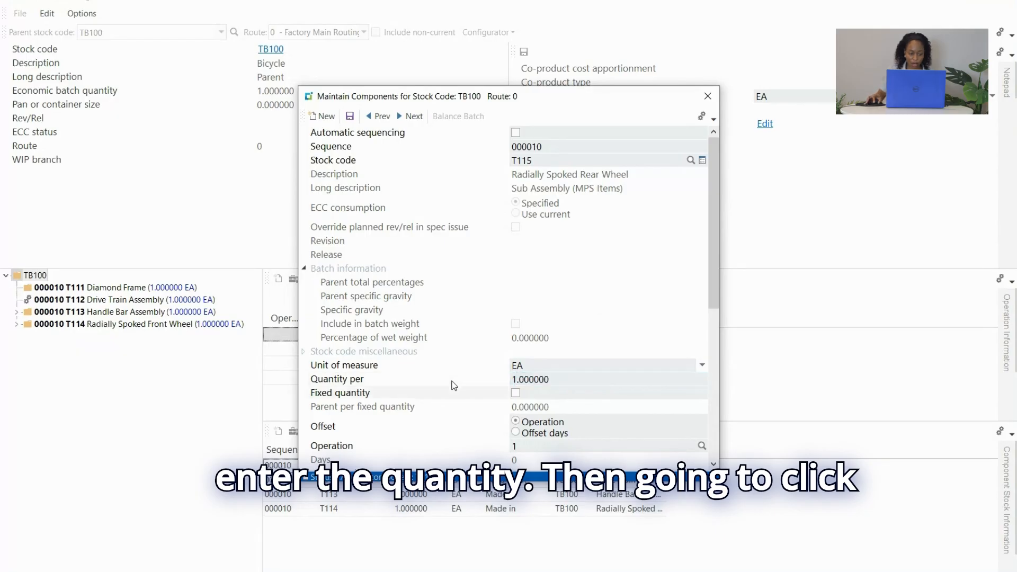
pyautogui.click(350, 116)
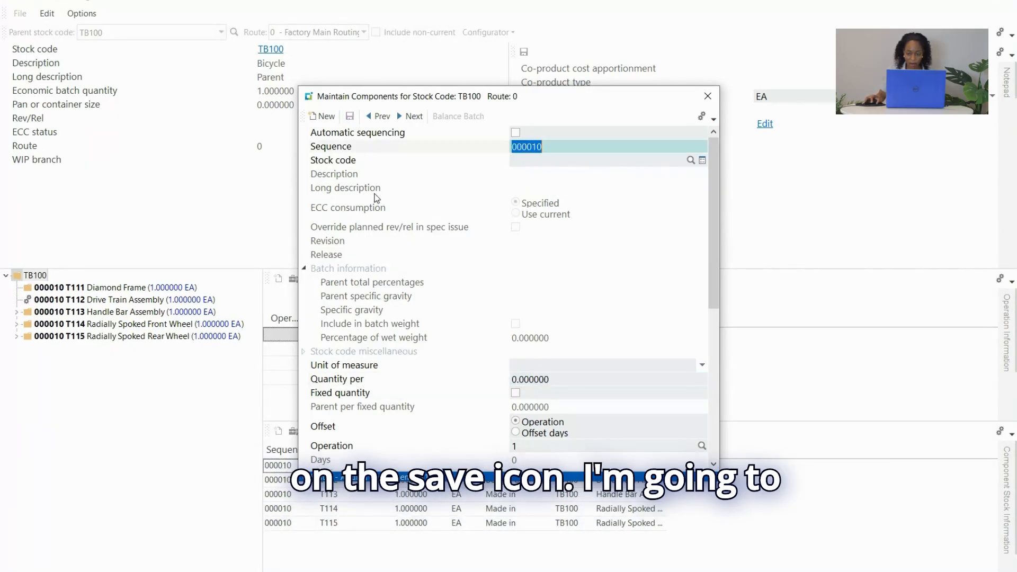
pyautogui.click(707, 97)
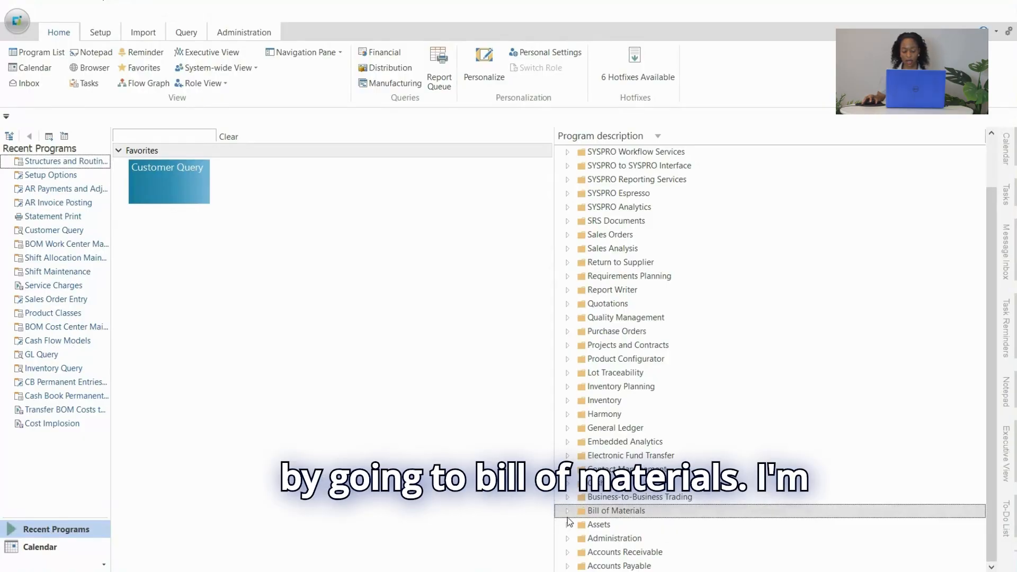
# Step: Reopen Structures and Routings from the Bill of Materials setup programs and maximize its window
pyautogui.click(567, 510)
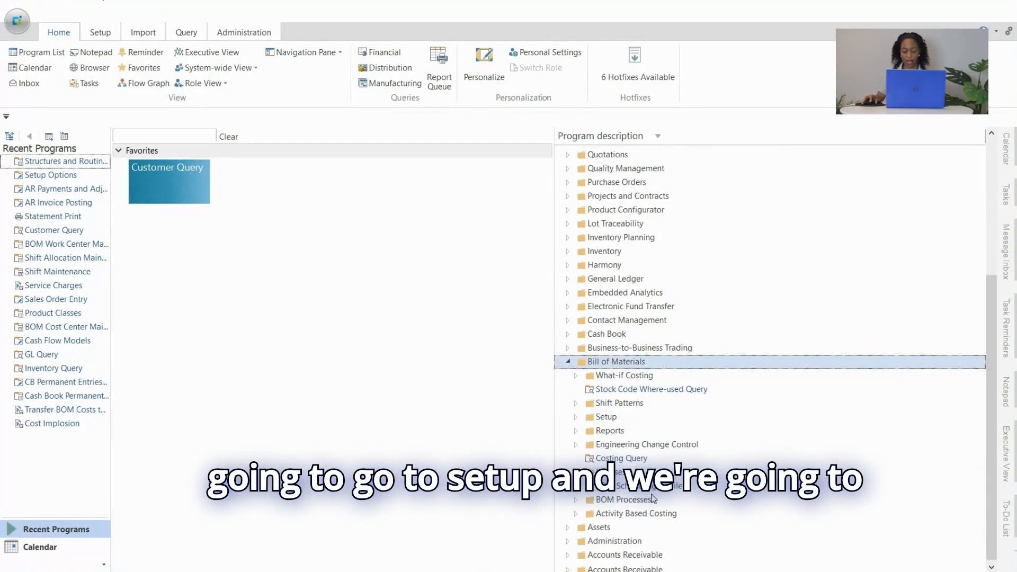
pyautogui.click(575, 417)
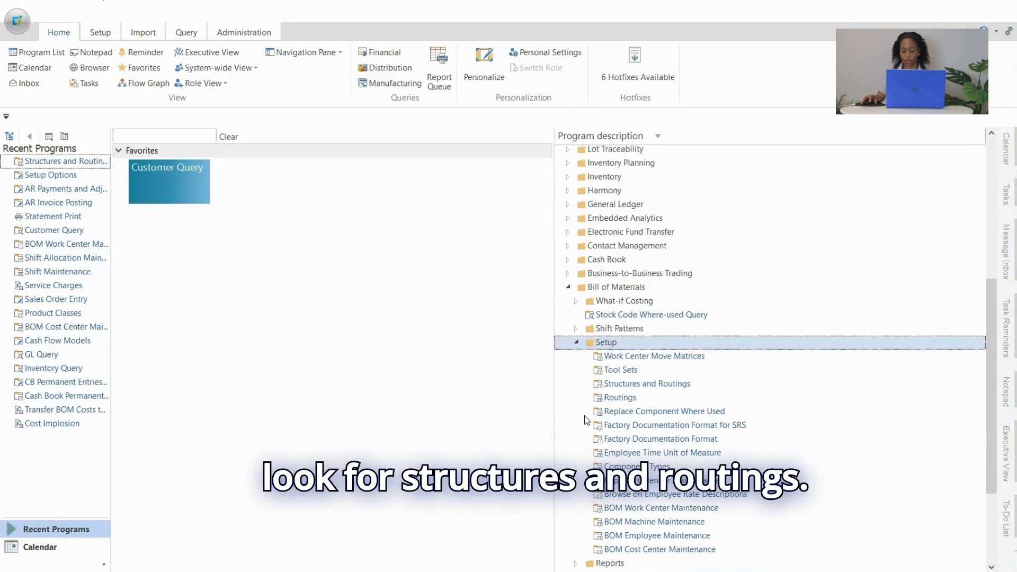
pyautogui.click(677, 388)
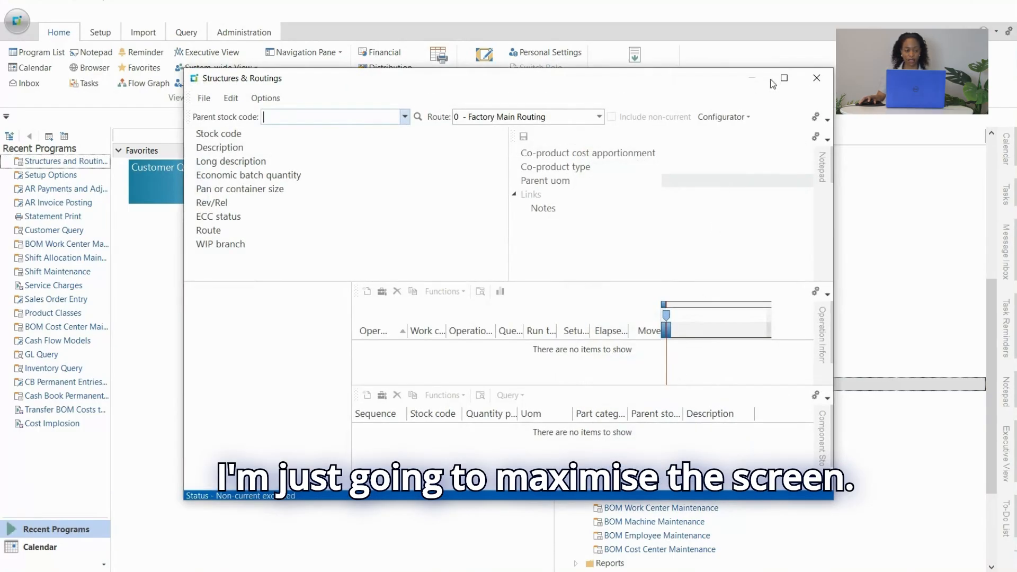
pyautogui.click(789, 78)
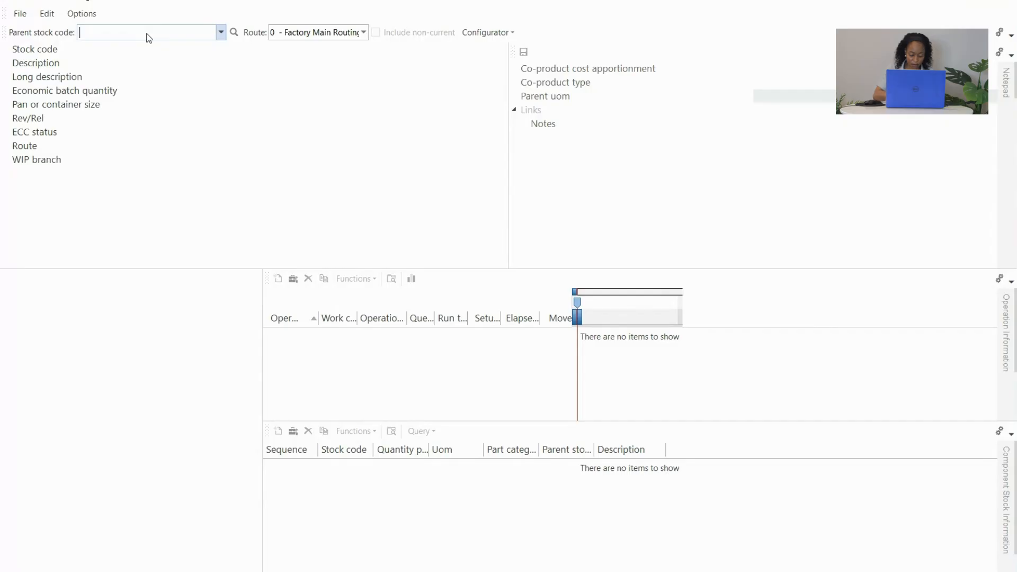
# Step: Load parent stock code NG100 in Structures & Routings
pyautogui.write('N')
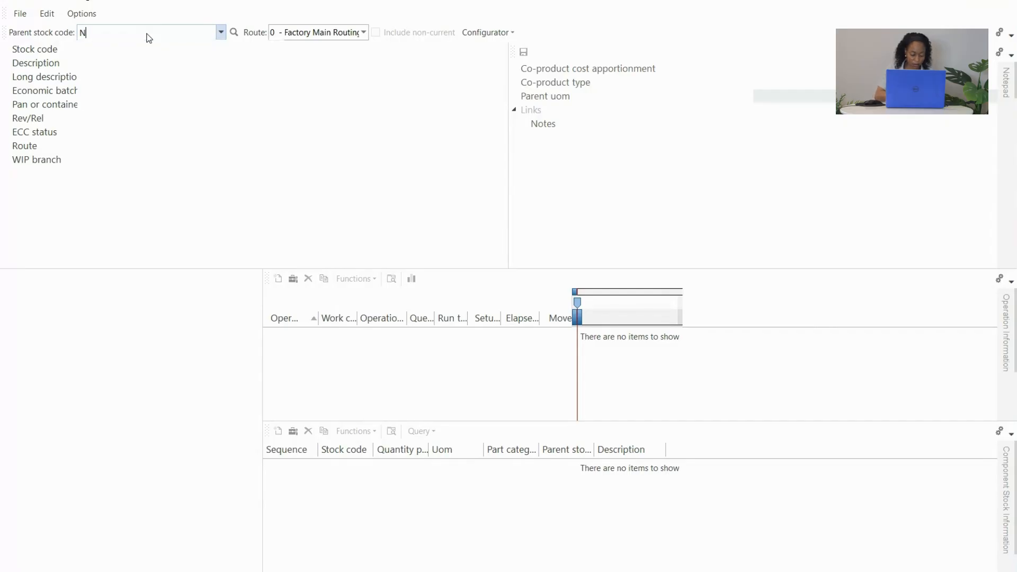
pyautogui.write('G10')
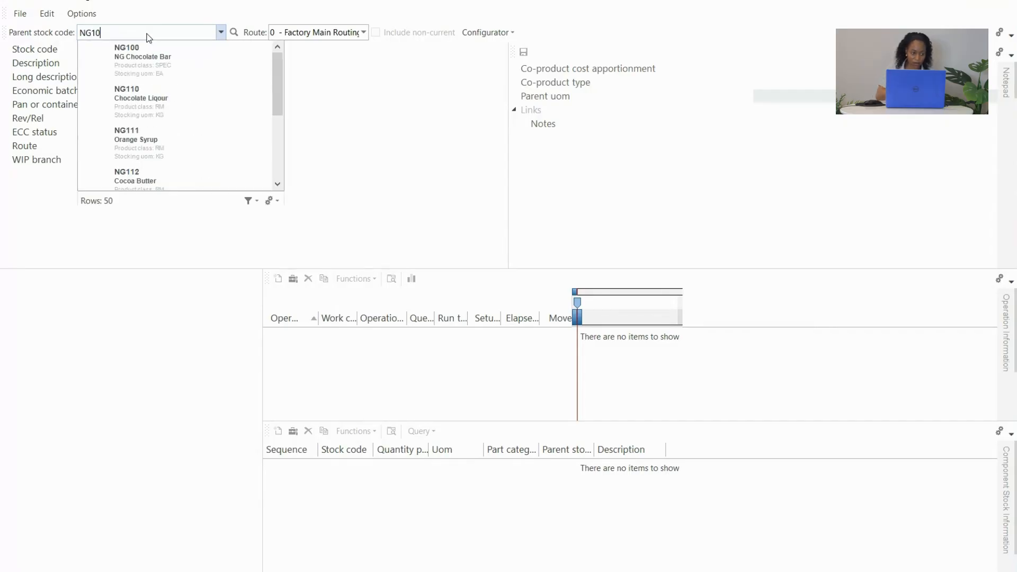
pyautogui.write('0')
pyautogui.press('Return')
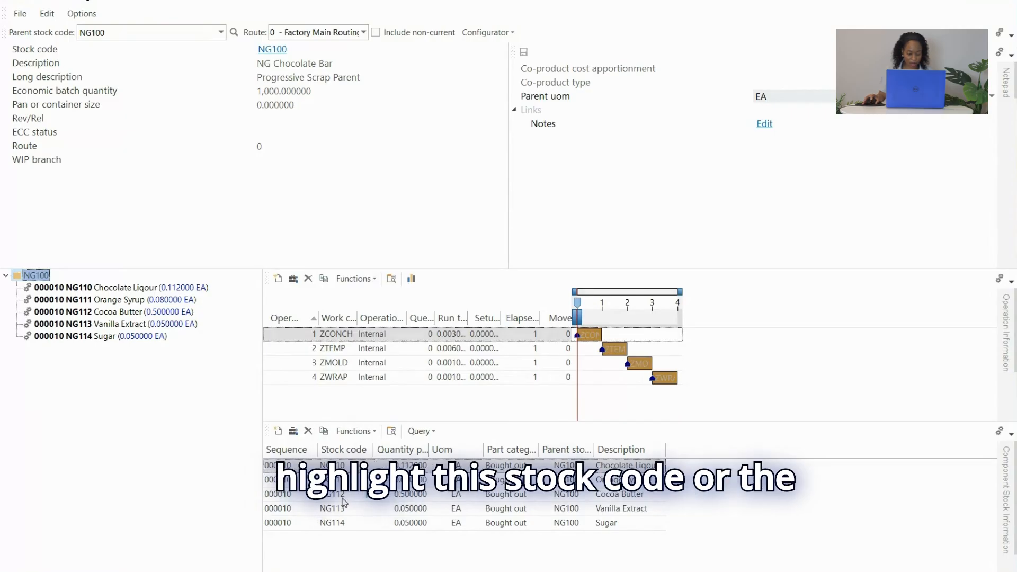
# Step: Change component NG112 of NG100 by setting its component type to CM, and save the change
pyautogui.click(367, 494)
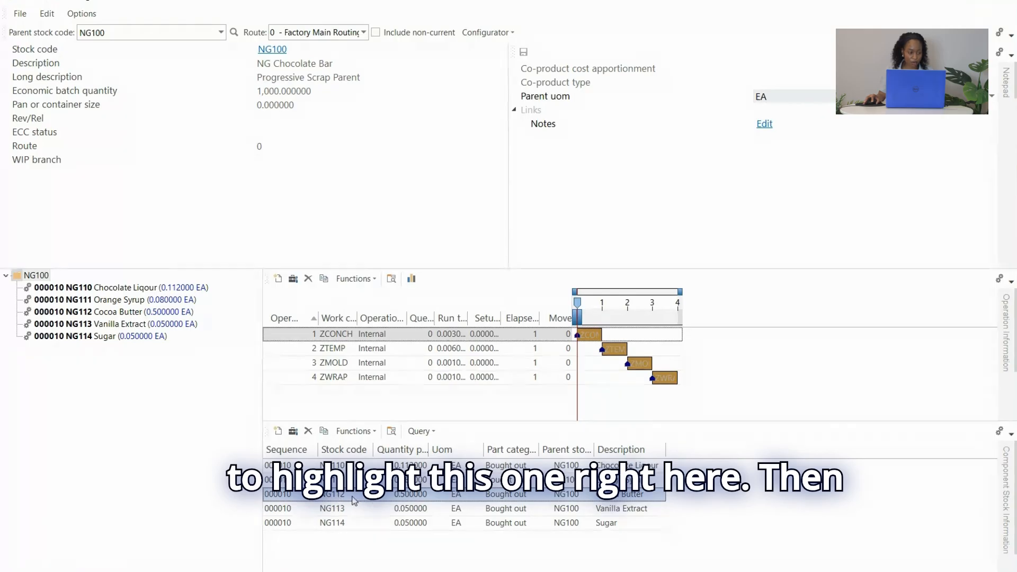
pyautogui.click(48, 19)
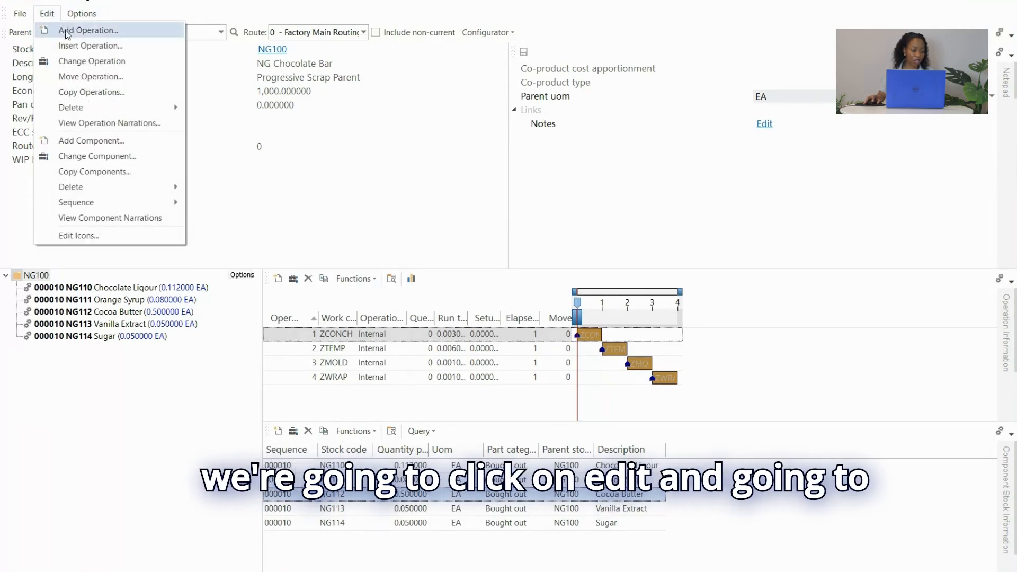
pyautogui.click(103, 163)
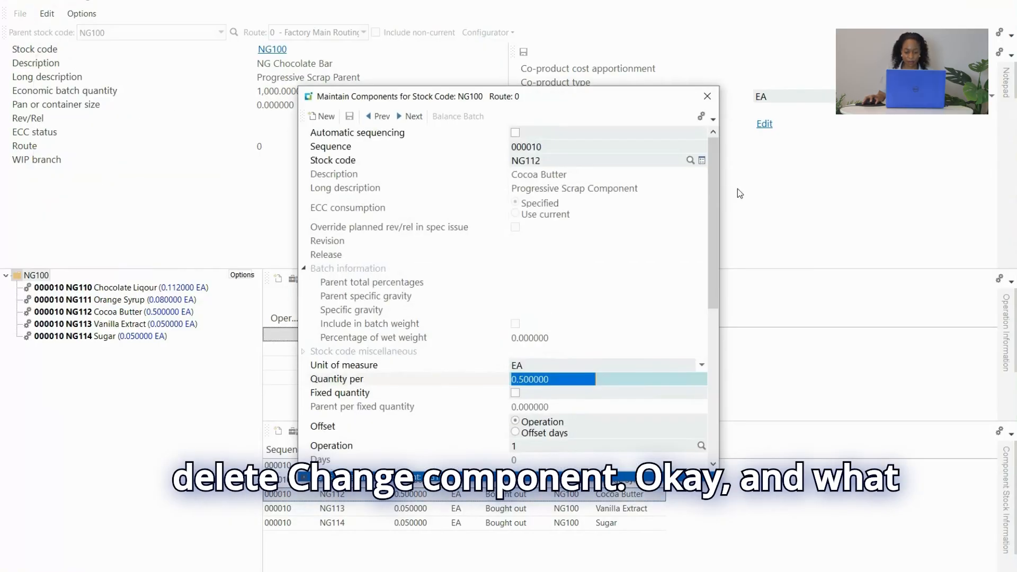
pyautogui.moveTo(711, 176); pyautogui.dragTo(711, 245)
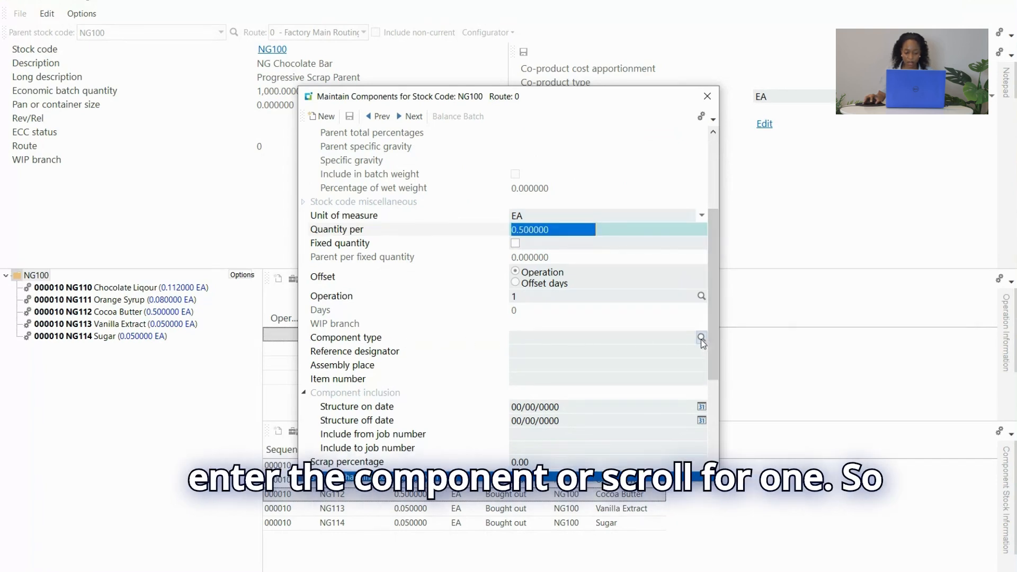
pyautogui.click(633, 338)
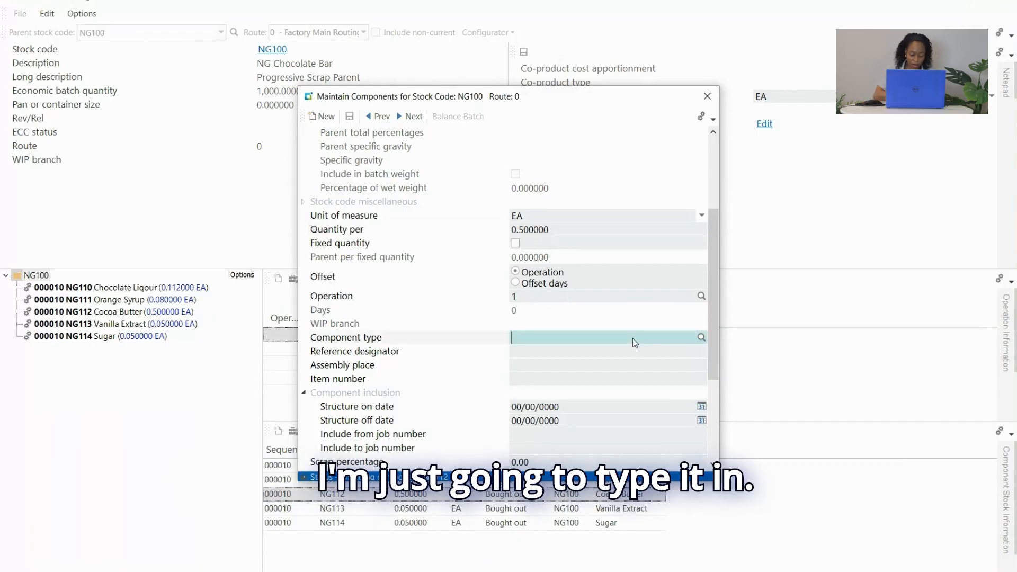
pyautogui.write('CM')
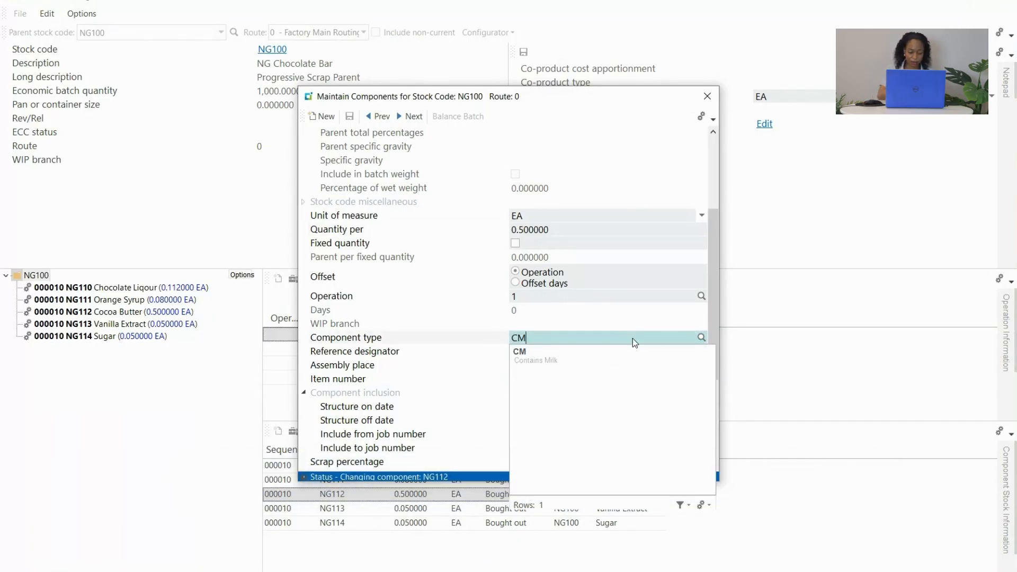
pyautogui.press('Tab')
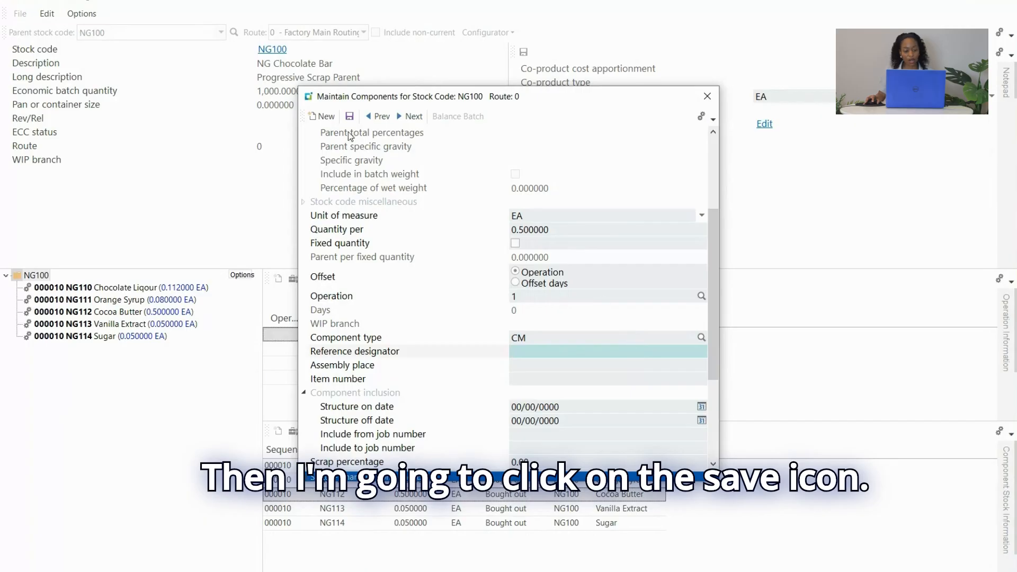
pyautogui.click(349, 116)
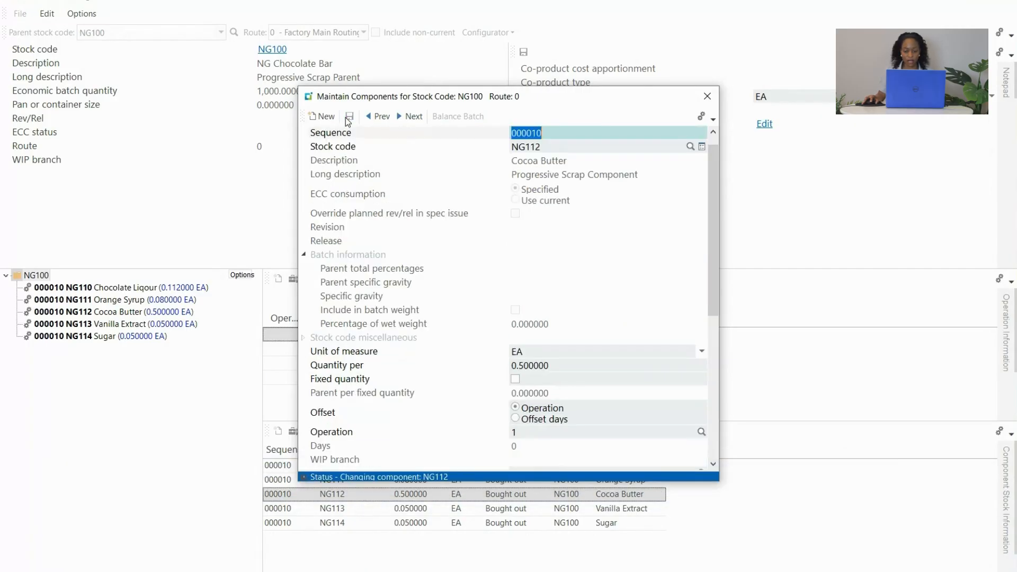
# Step: Close NG100's component maintenance and its Structures & Routings window, and reopen the program maximized from the Bill of Materials setup programs
pyautogui.click(707, 96)
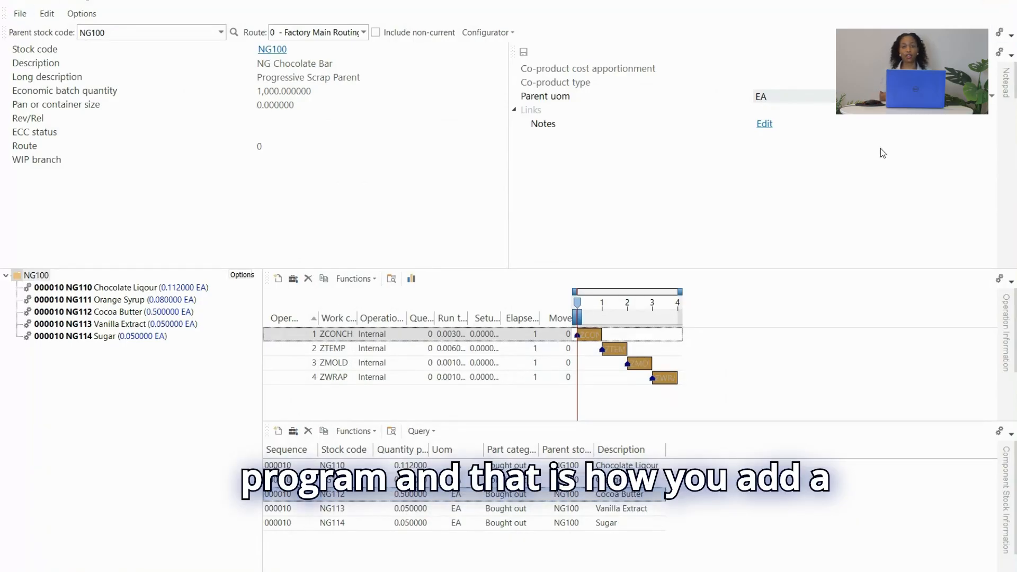
pyautogui.hotkey('alt', 'F4')
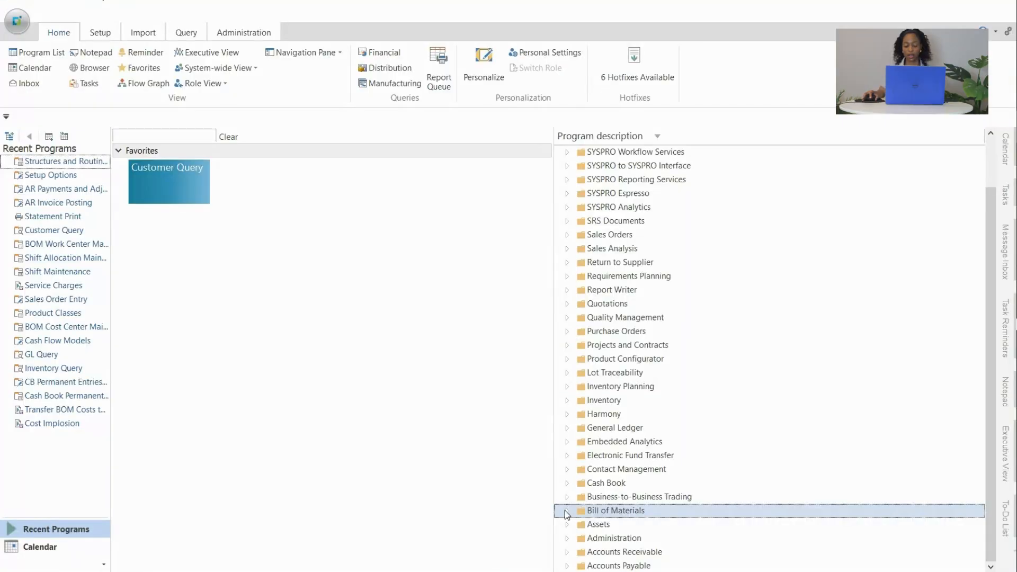
pyautogui.click(567, 509)
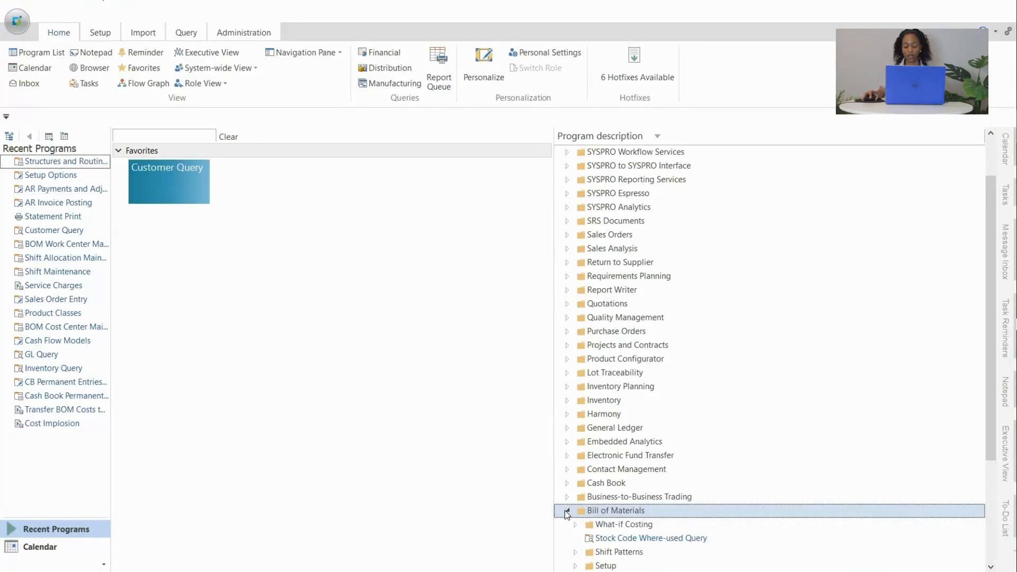
pyautogui.scroll(-2, 640, 436)
pyautogui.scroll(-3, 641, 435)
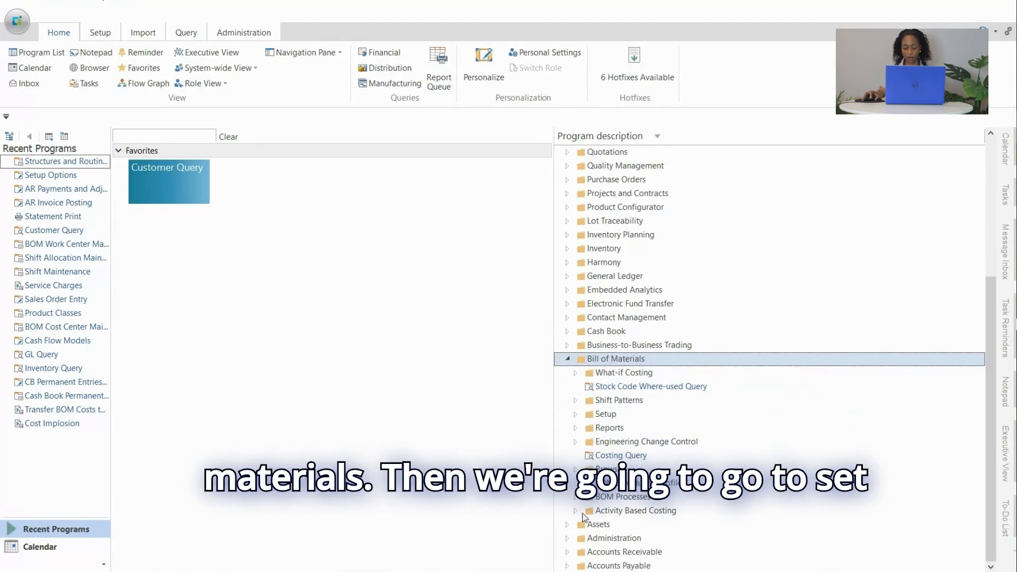
pyautogui.click(578, 414)
pyautogui.scroll(-5, 662, 429)
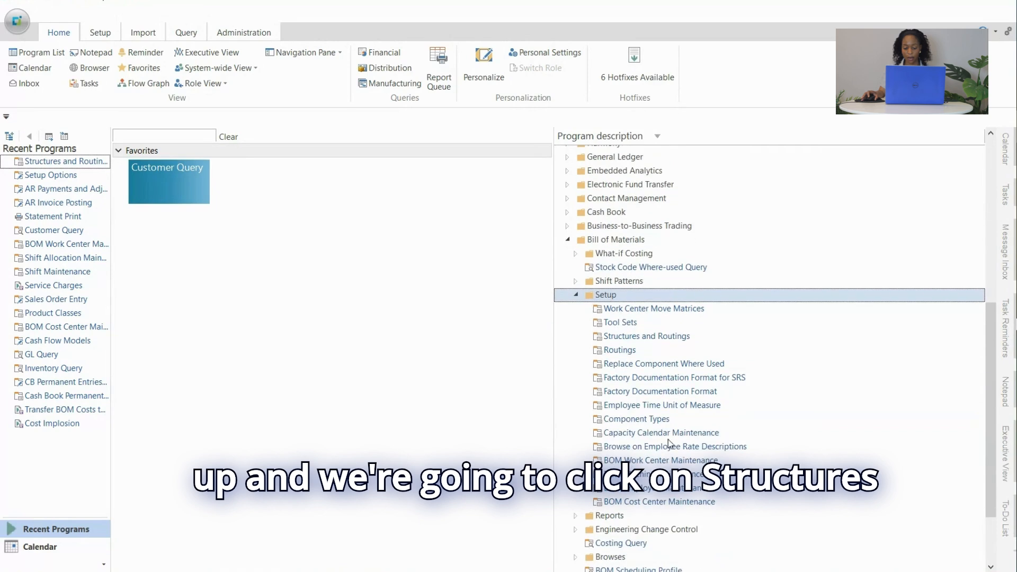
pyautogui.click(678, 339)
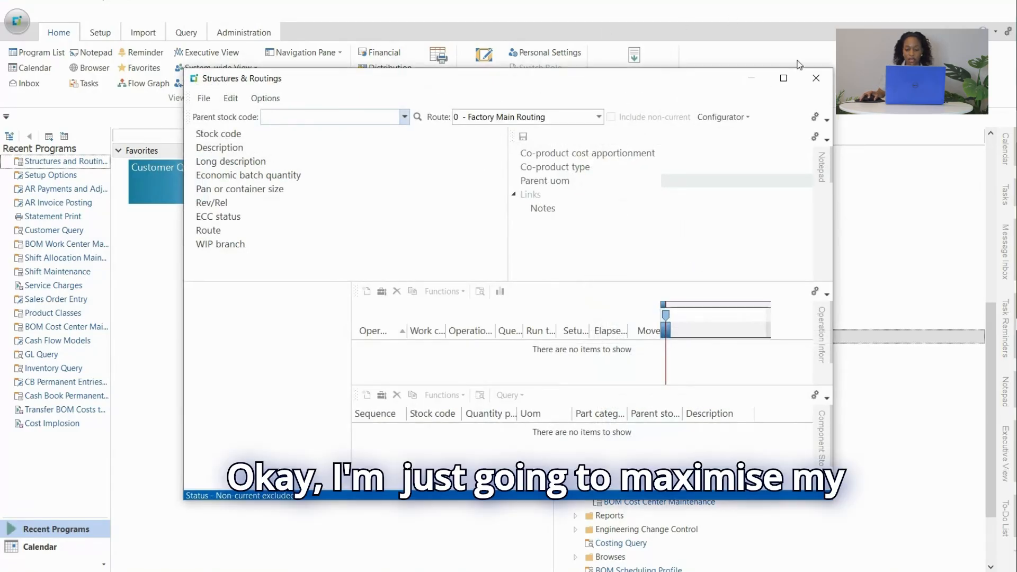
pyautogui.click(783, 77)
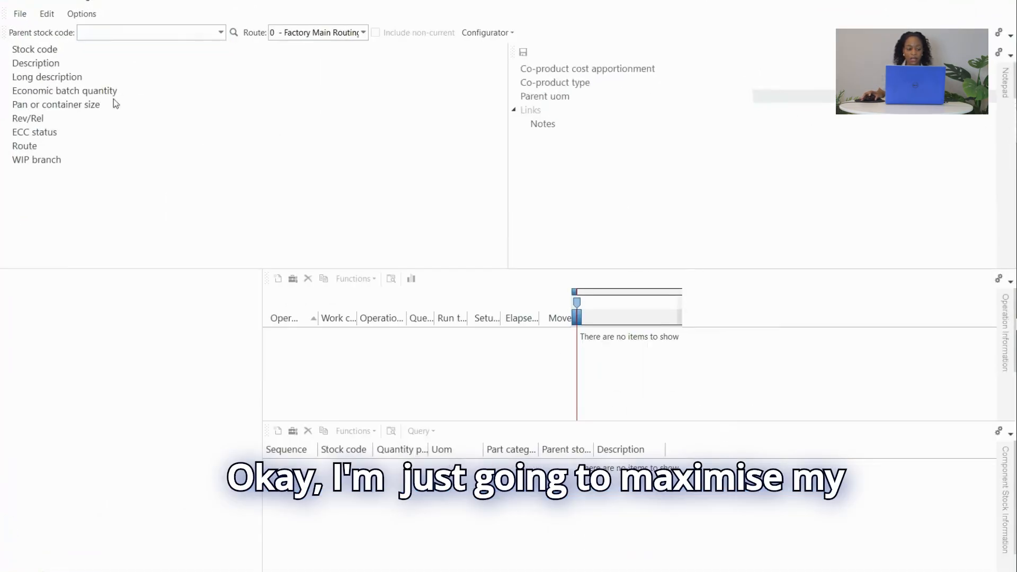
# Step: Load parent stock code TB100 in Structures & Routings
pyautogui.click(101, 35)
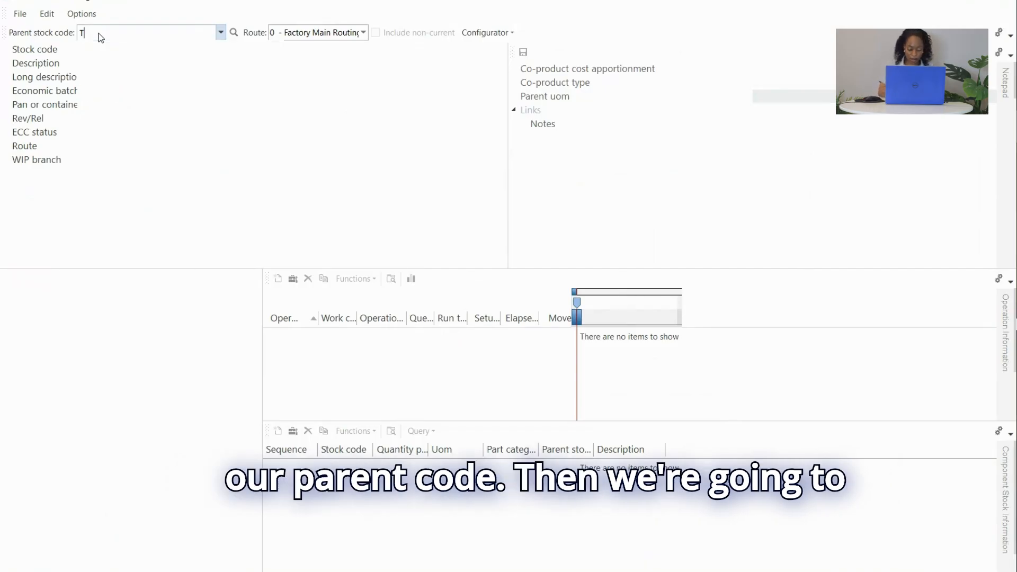
pyautogui.write('TB100')
pyautogui.press('Tab')
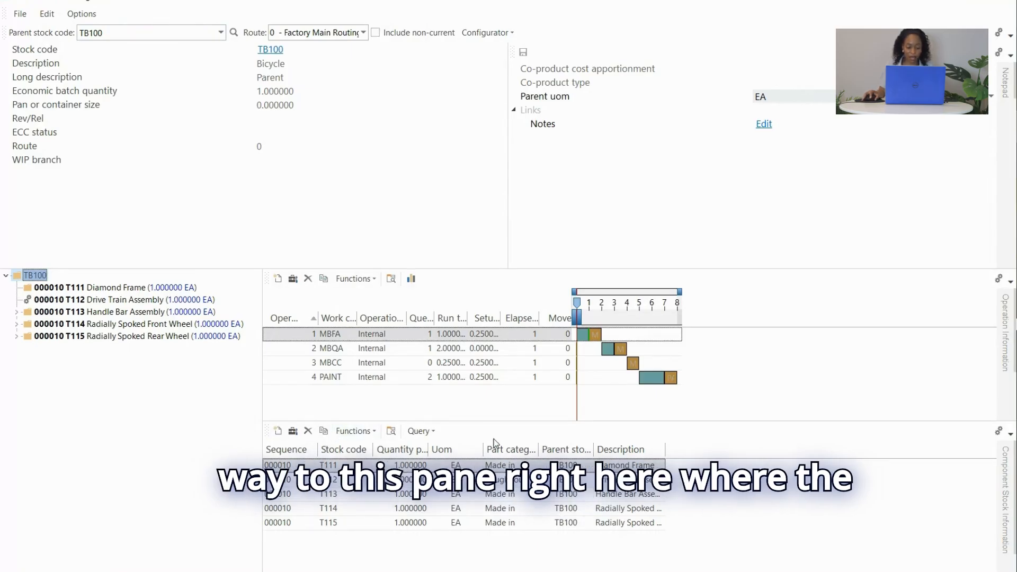
# Step: Open component T111 of TB100 for changing and bring up its structure narrations for editing
pyautogui.click(442, 540)
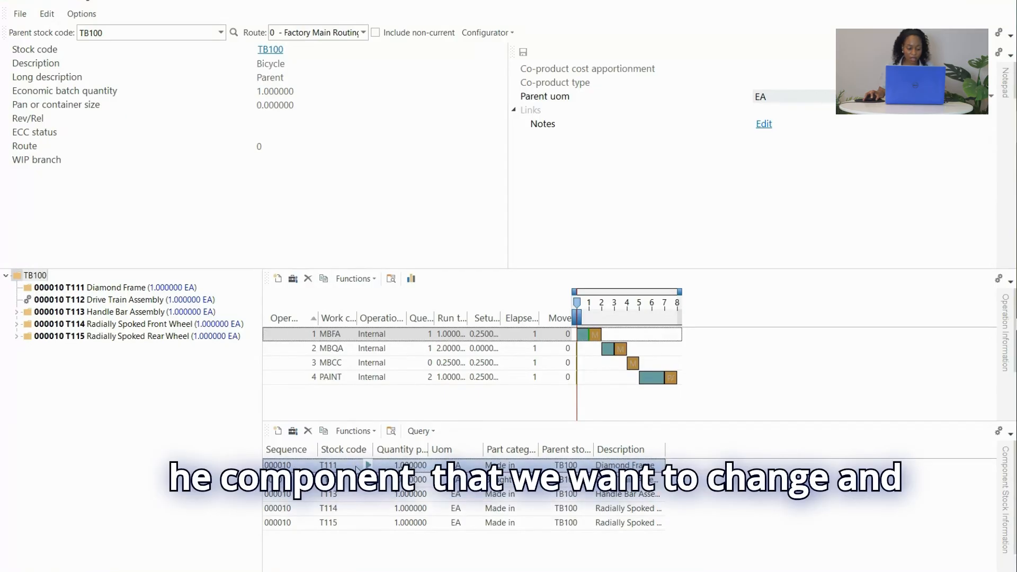
pyautogui.click(46, 14)
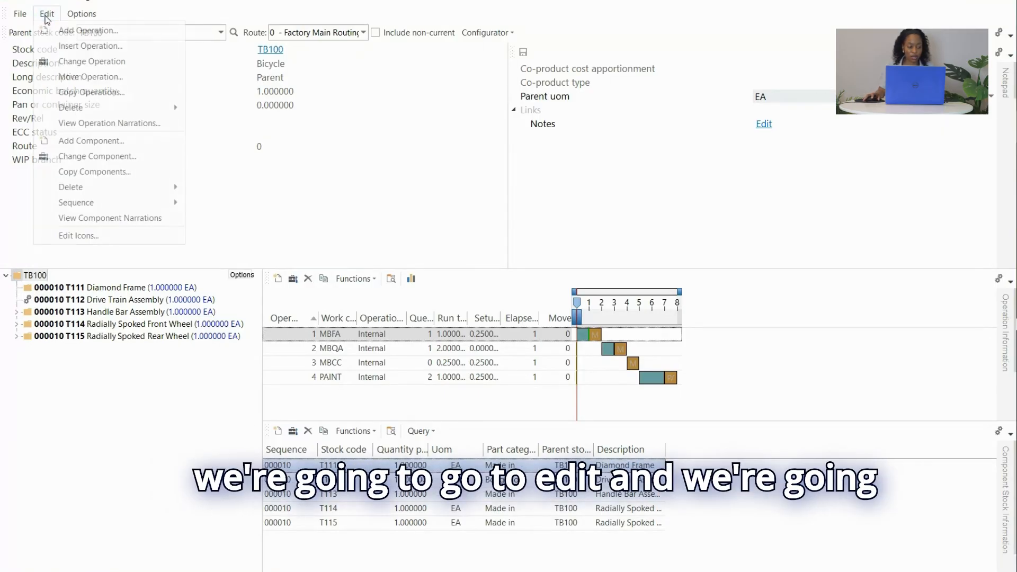
pyautogui.click(109, 158)
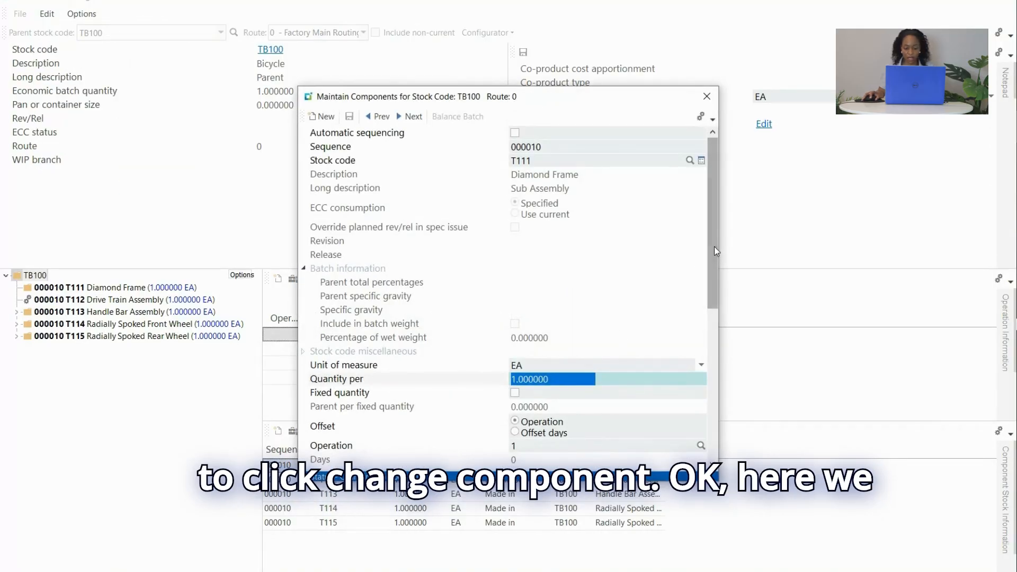
pyautogui.moveTo(714, 244); pyautogui.dragTo(734, 416)
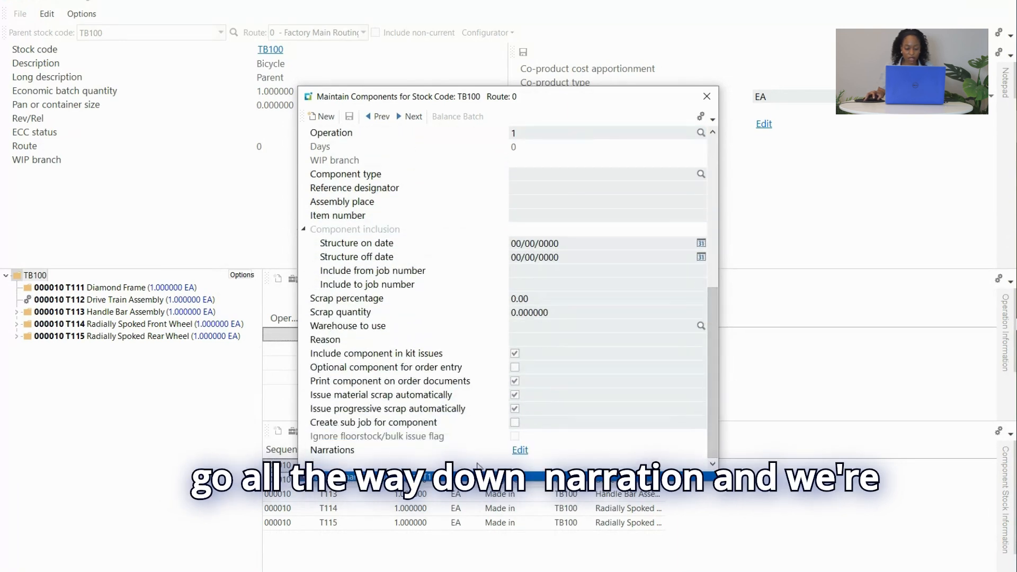
pyautogui.click(520, 450)
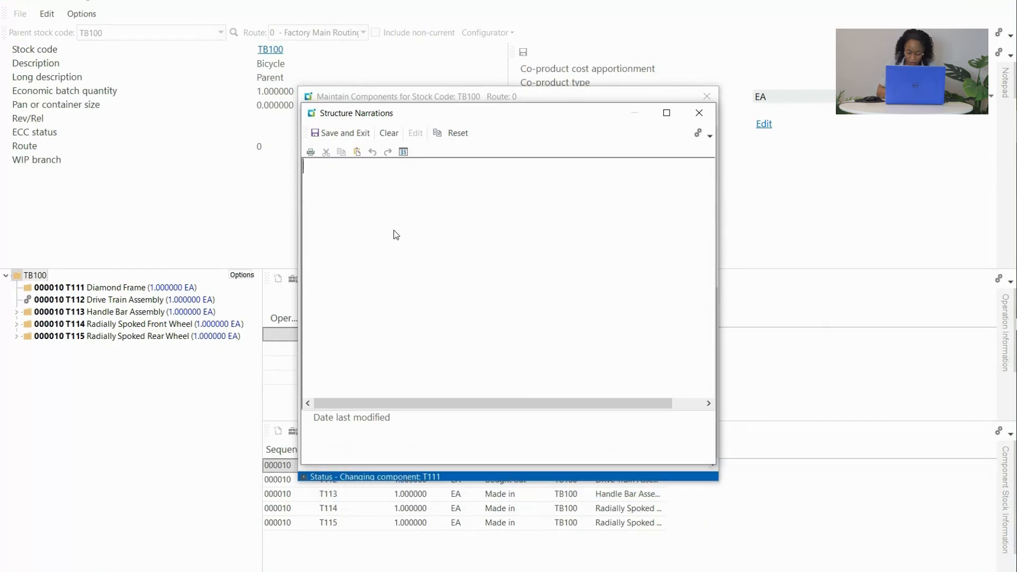
# Step: Enter the narration "Product still in development" for component T111, save it, and close component maintenance with the changes saved
pyautogui.write('Pr')
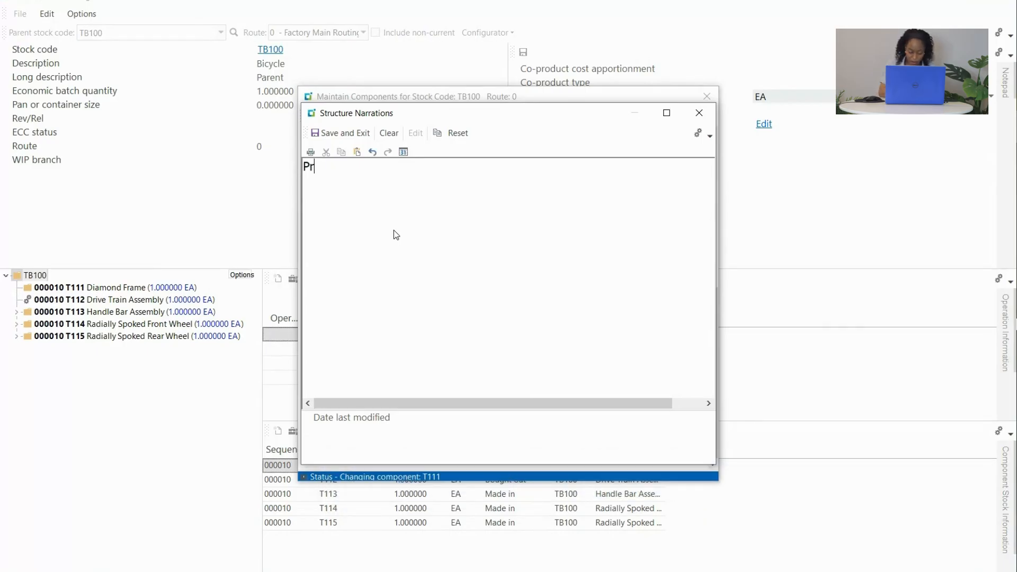
pyautogui.write('oduct')
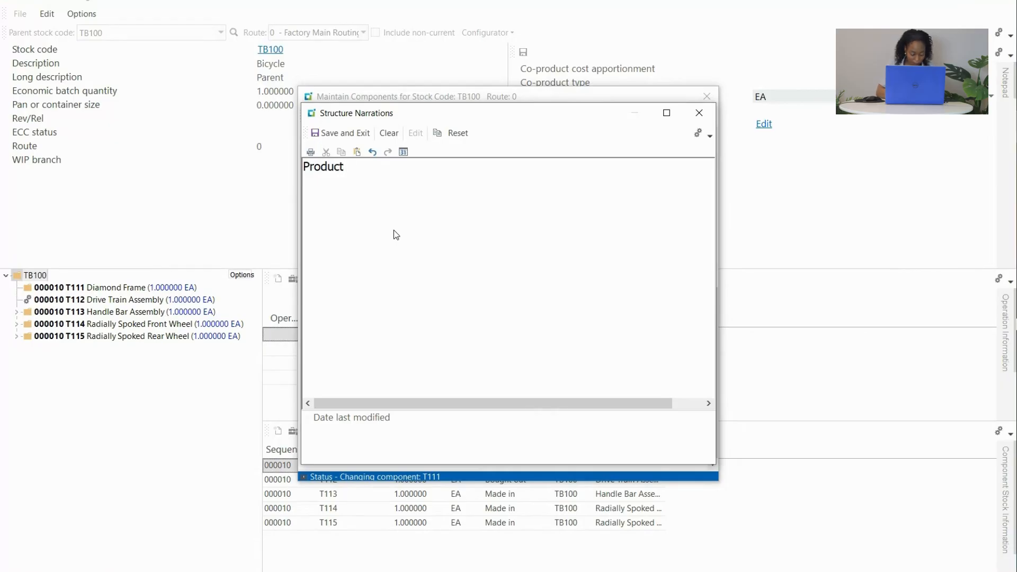
pyautogui.write(' still')
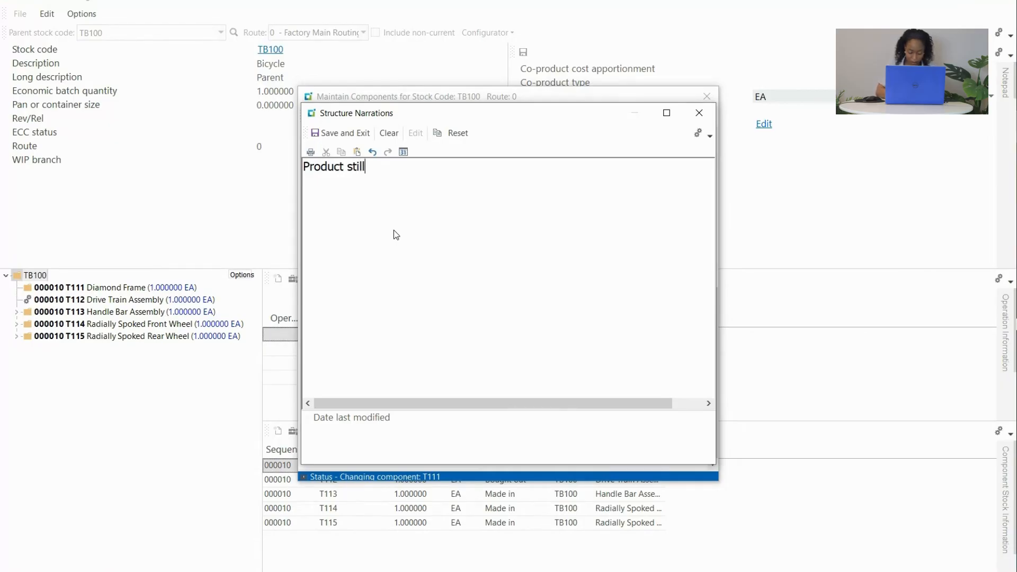
pyautogui.write(' in de')
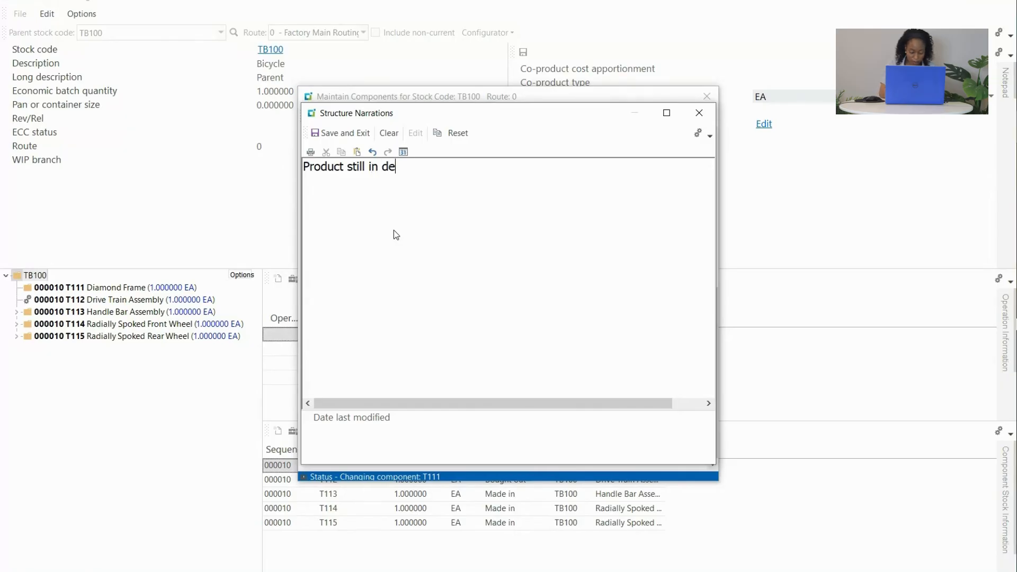
pyautogui.write('velop')
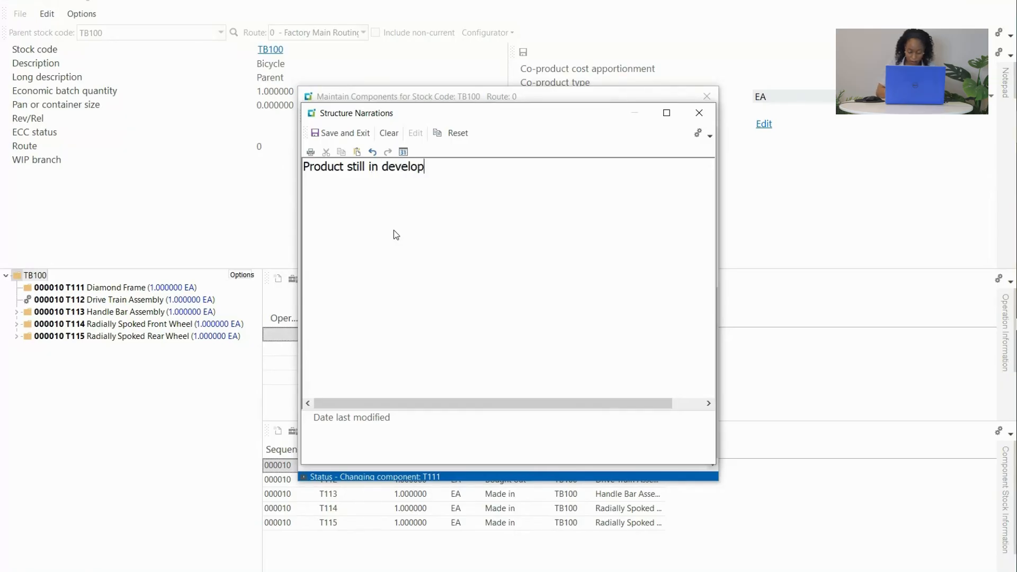
pyautogui.write('ment')
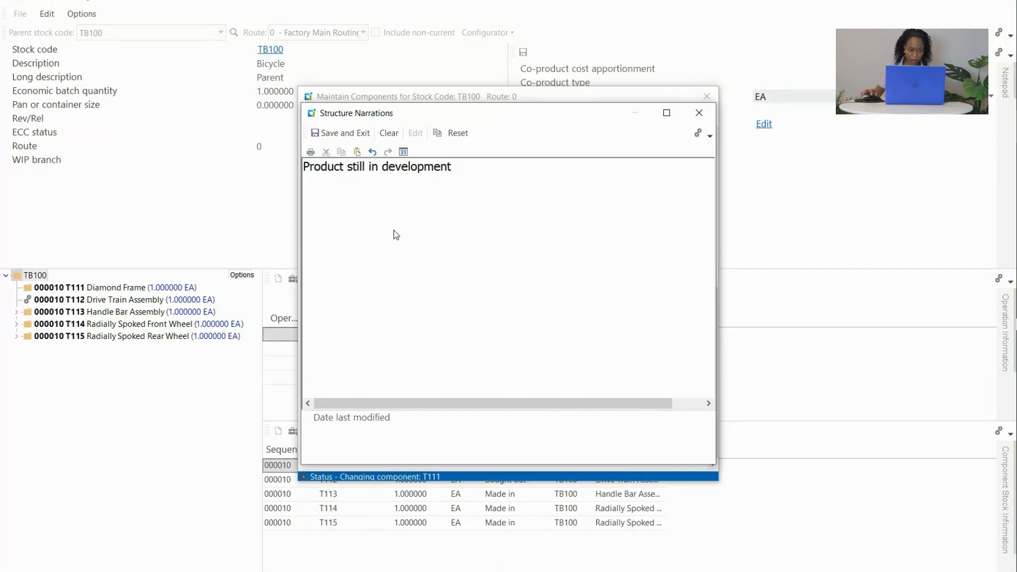
pyautogui.click(339, 133)
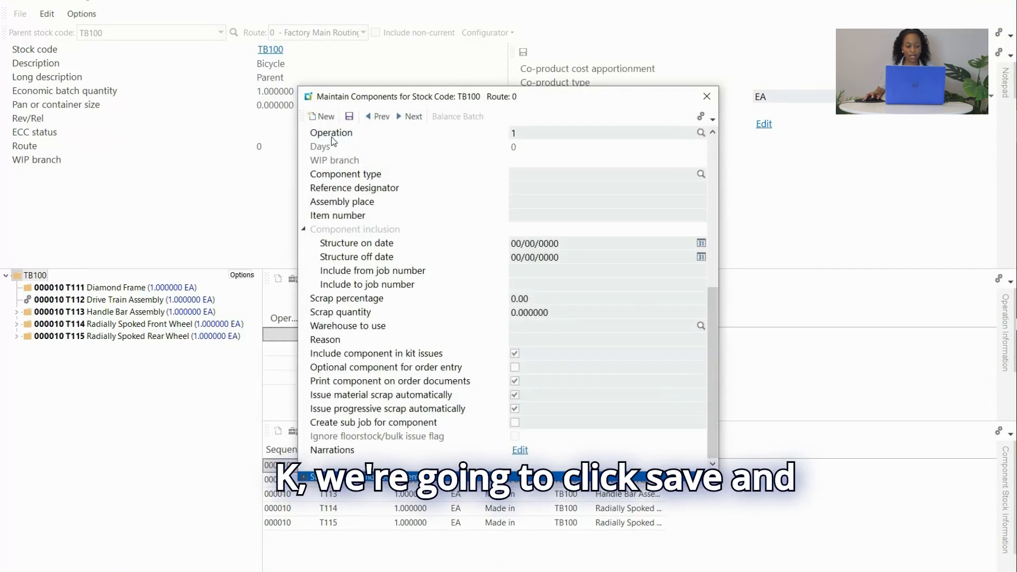
pyautogui.click(707, 97)
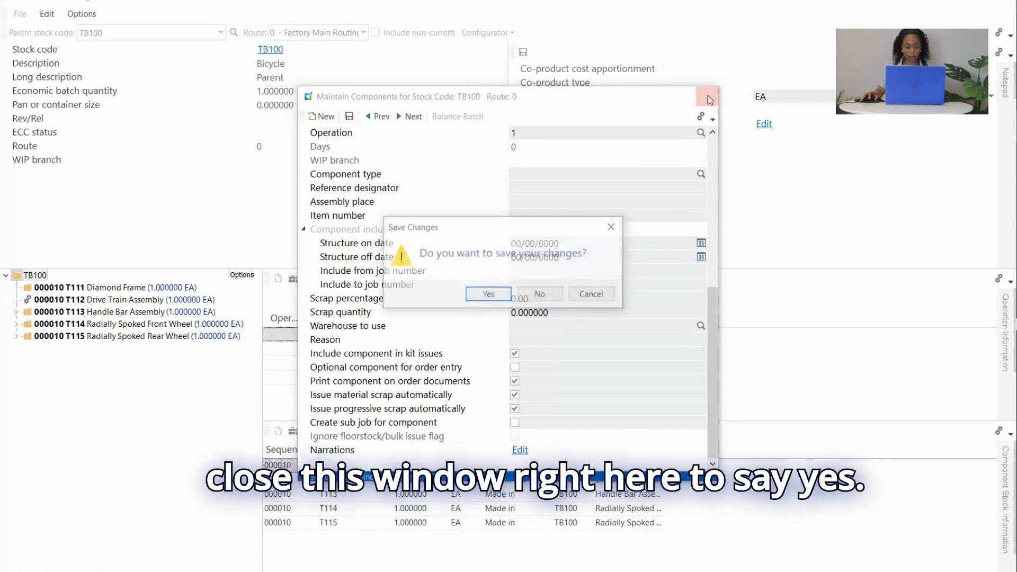
pyautogui.click(488, 294)
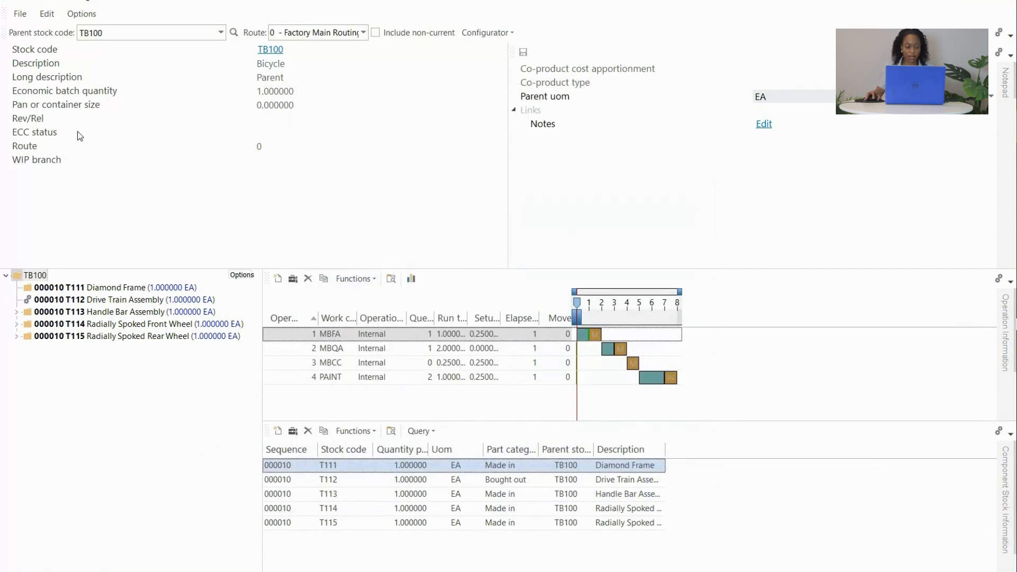